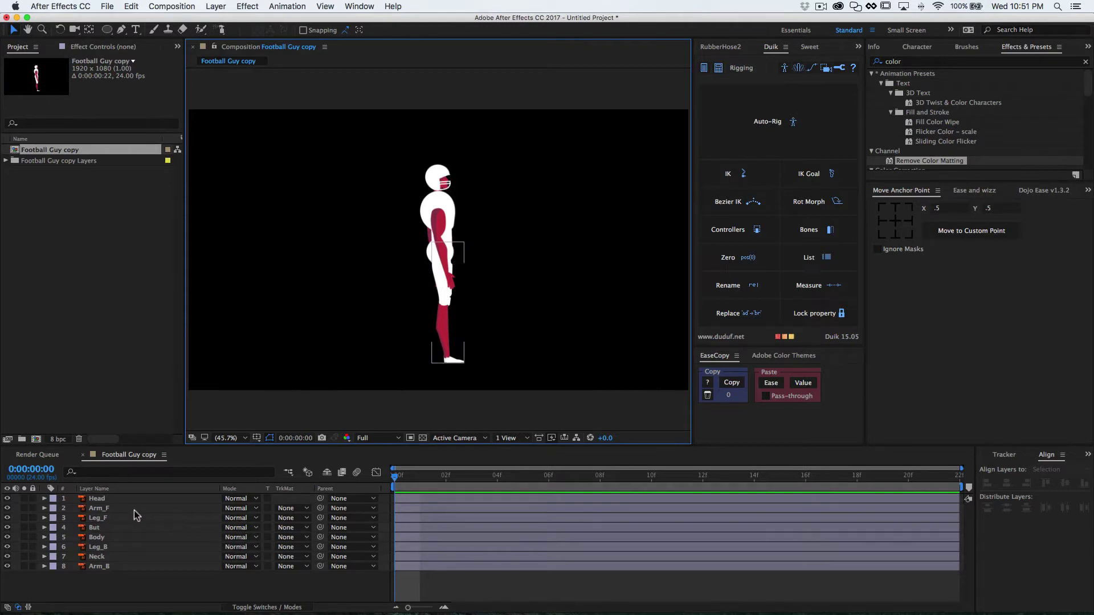
# Solo the Arm_F layer and drag its anchor point up to the shoulder.
pyautogui.click(100, 511)
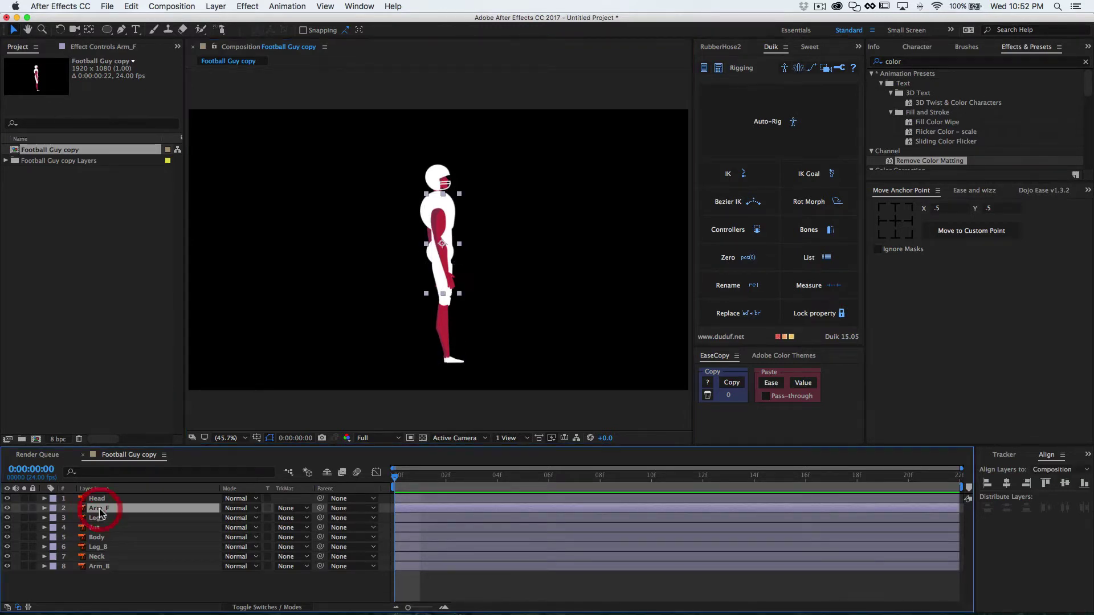
pyautogui.click(24, 508)
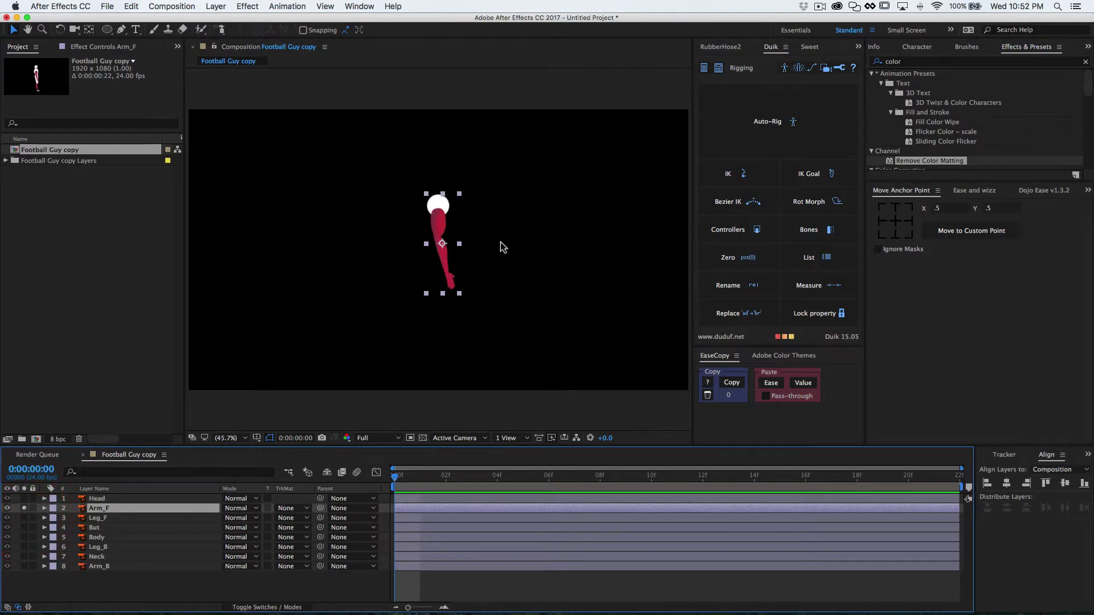
pyautogui.press('y')
pyautogui.moveTo(443, 244); pyautogui.dragTo(442, 209)
# Select the Head layer and recentre the view slightly on the arm.
pyautogui.scroll(4, 442, 210)
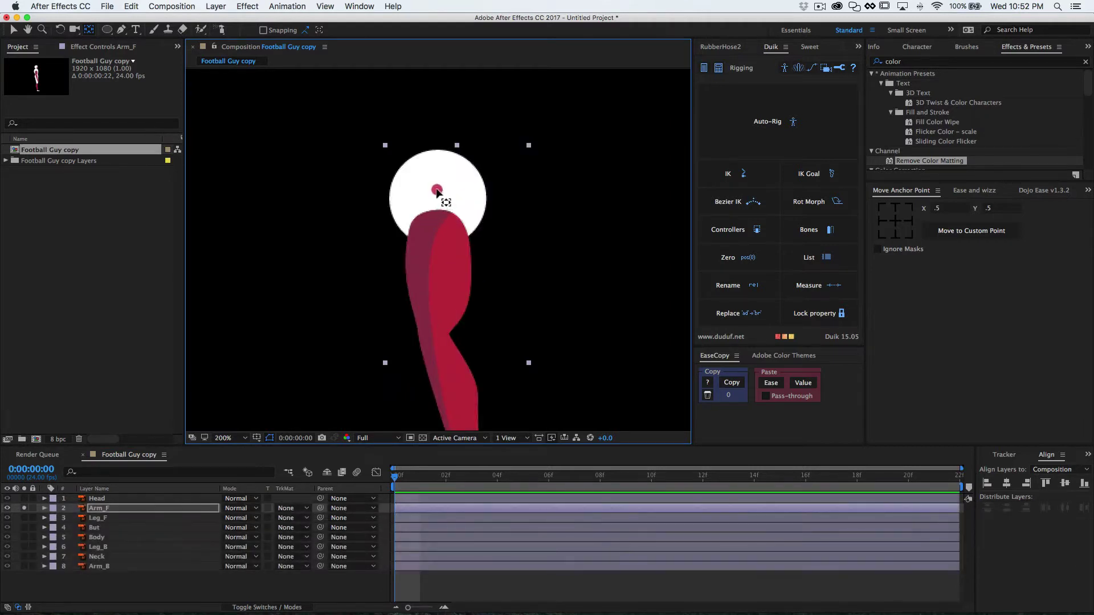
pyautogui.click(437, 193)
pyautogui.scroll(-1, 447, 209)
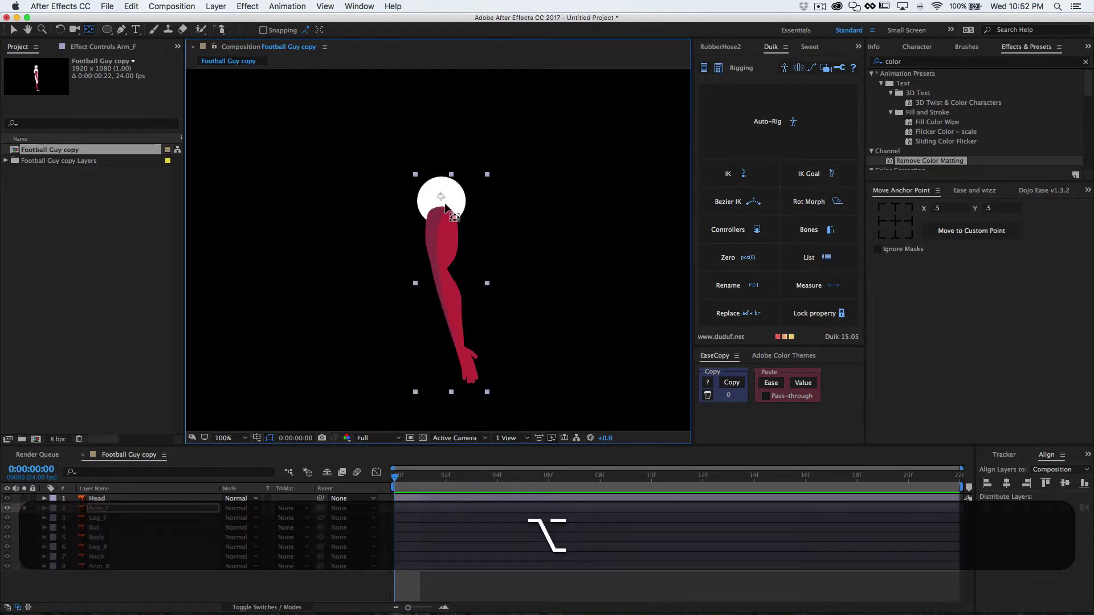
pyautogui.press('space')
pyautogui.scroll(-1, 473, 245)
pyautogui.moveTo(468, 229); pyautogui.dragTo(462, 229)
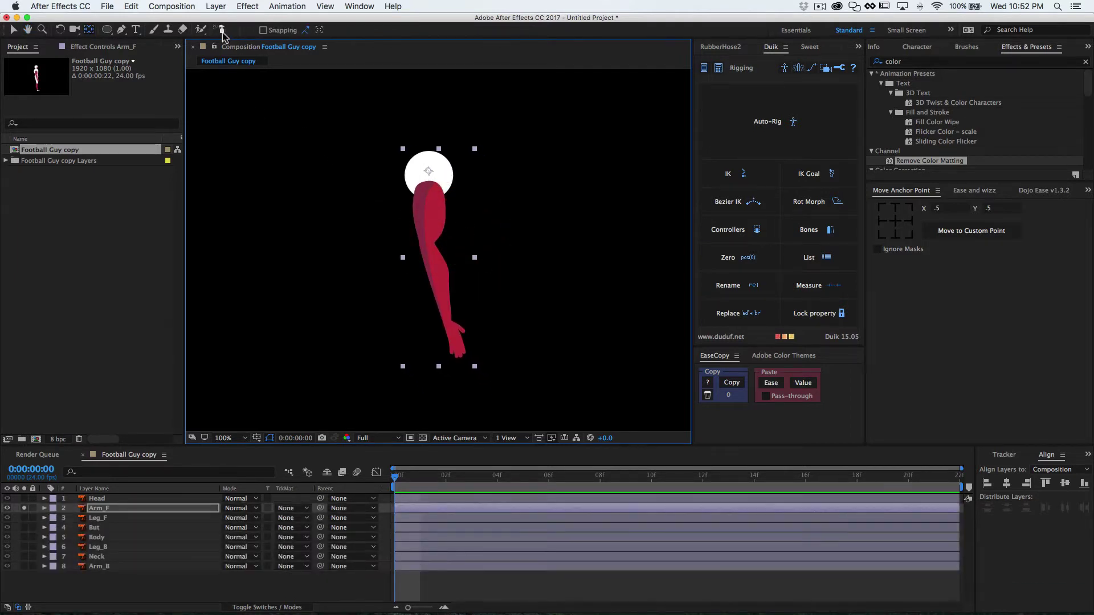
# With the Puppet Pin tool, place four pins on Arm_F at shoulder, elbow, wrist and fingertips.
pyautogui.click(222, 31)
pyautogui.click(250, 30)
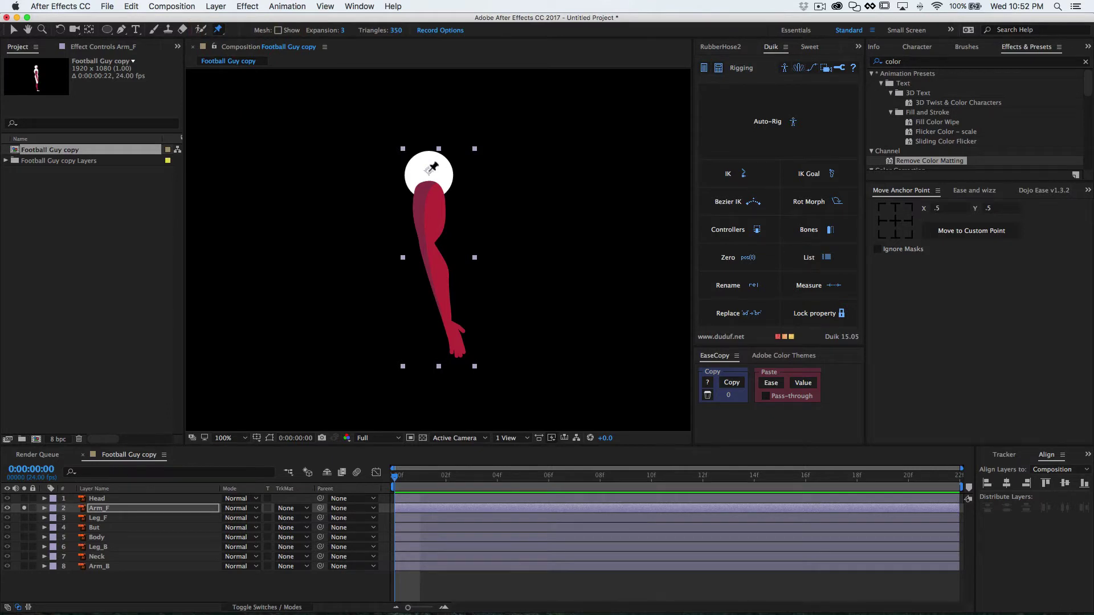
pyautogui.click(428, 171)
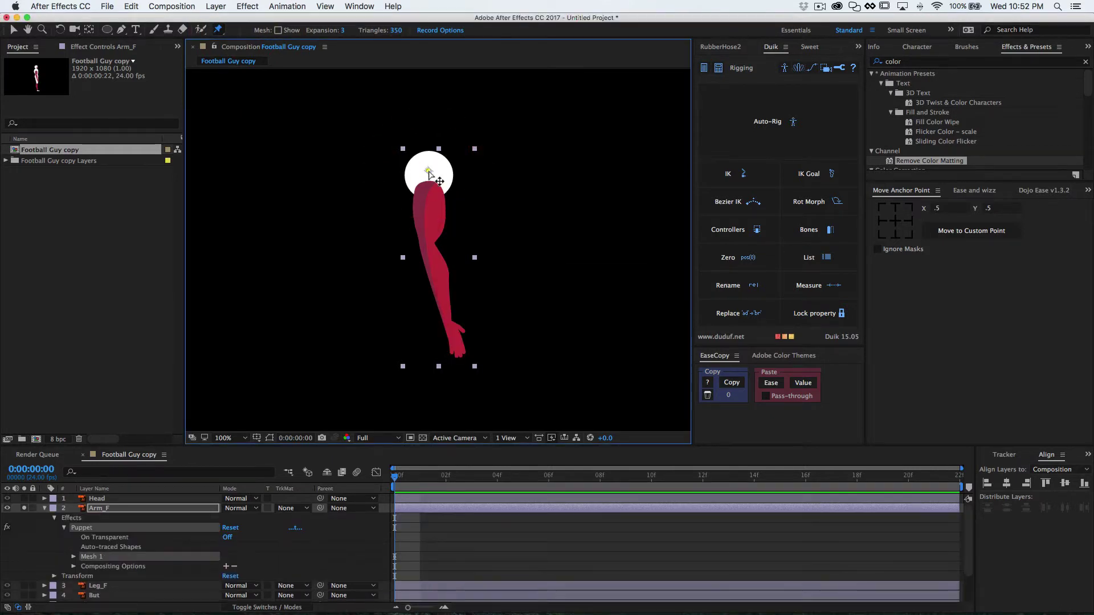
pyautogui.click(427, 242)
pyautogui.click(448, 323)
pyautogui.click(460, 355)
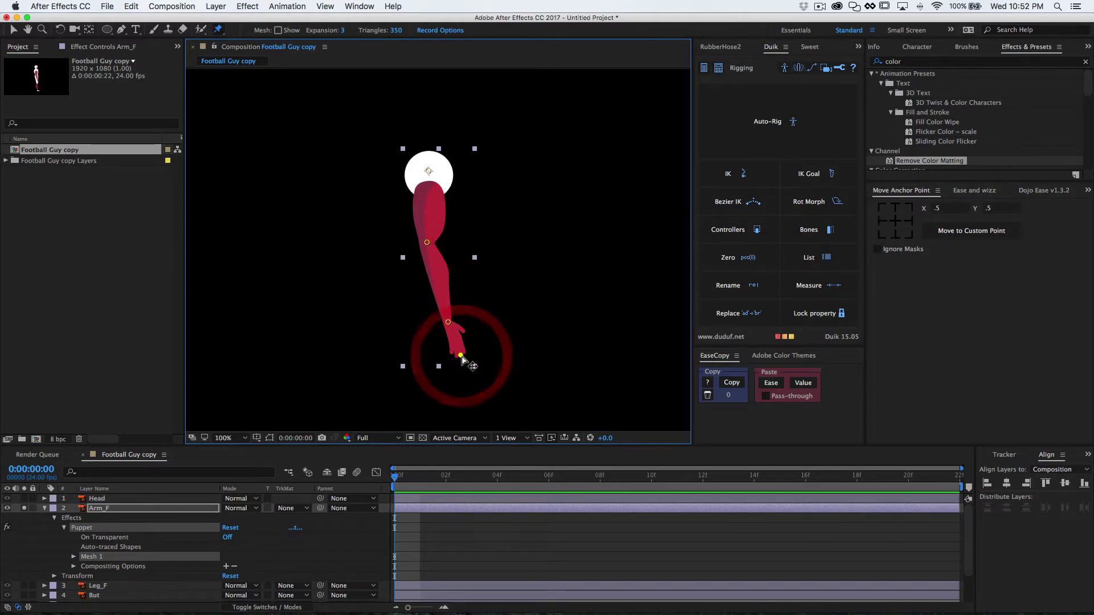
# Reveal the puppet's Deform pin list and rename Puppet Pin 4 to F_Hand.
pyautogui.click(73, 557)
pyautogui.scroll(-1, 85, 572)
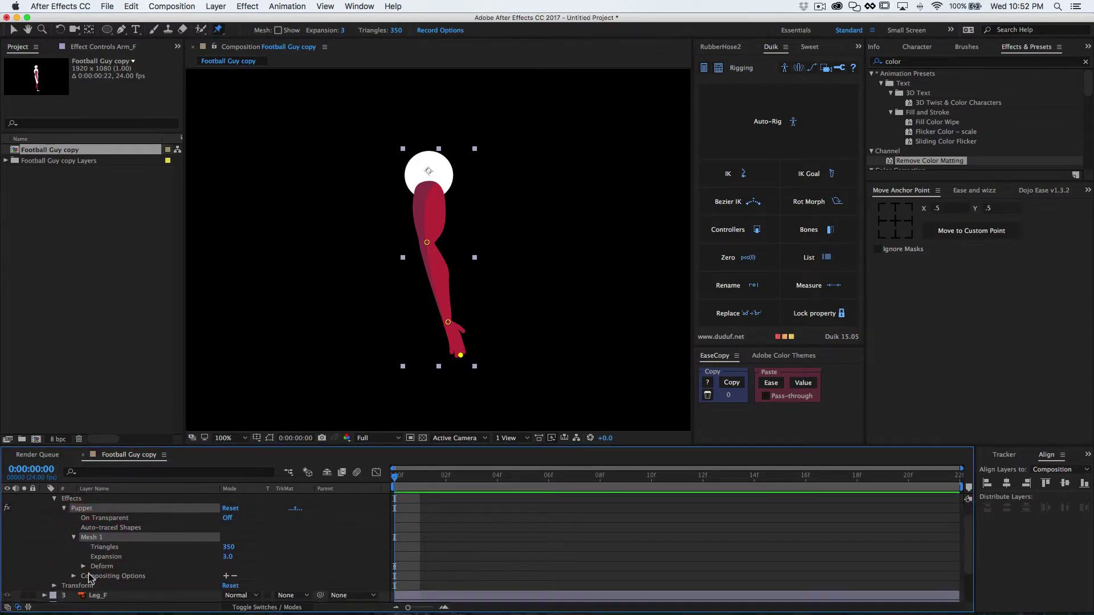
pyautogui.click(83, 566)
pyautogui.scroll(-2, 108, 561)
pyautogui.click(131, 542)
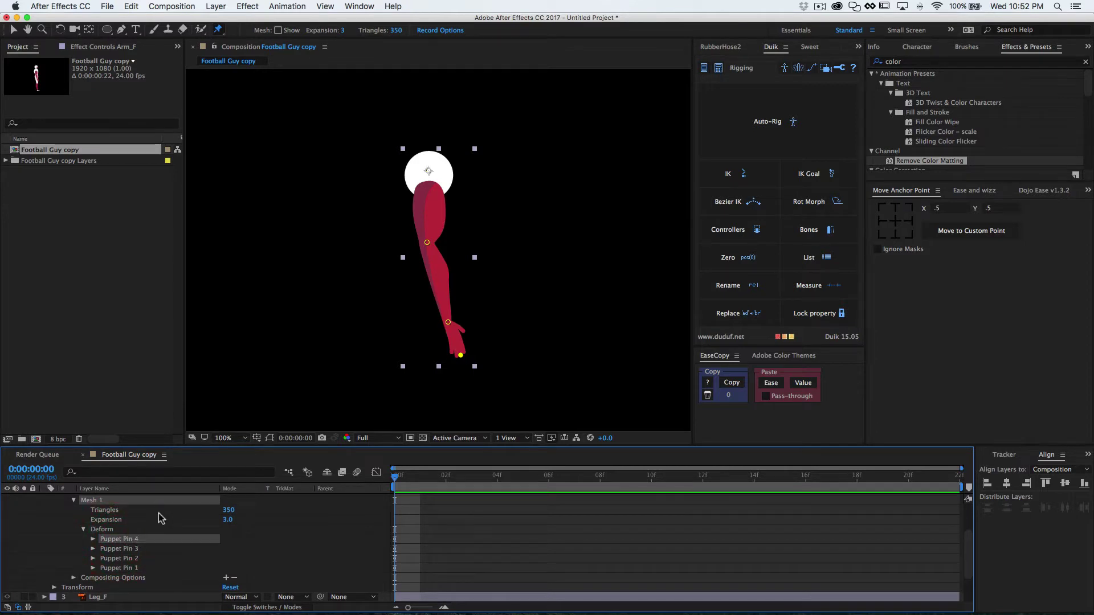
pyautogui.press('Return')
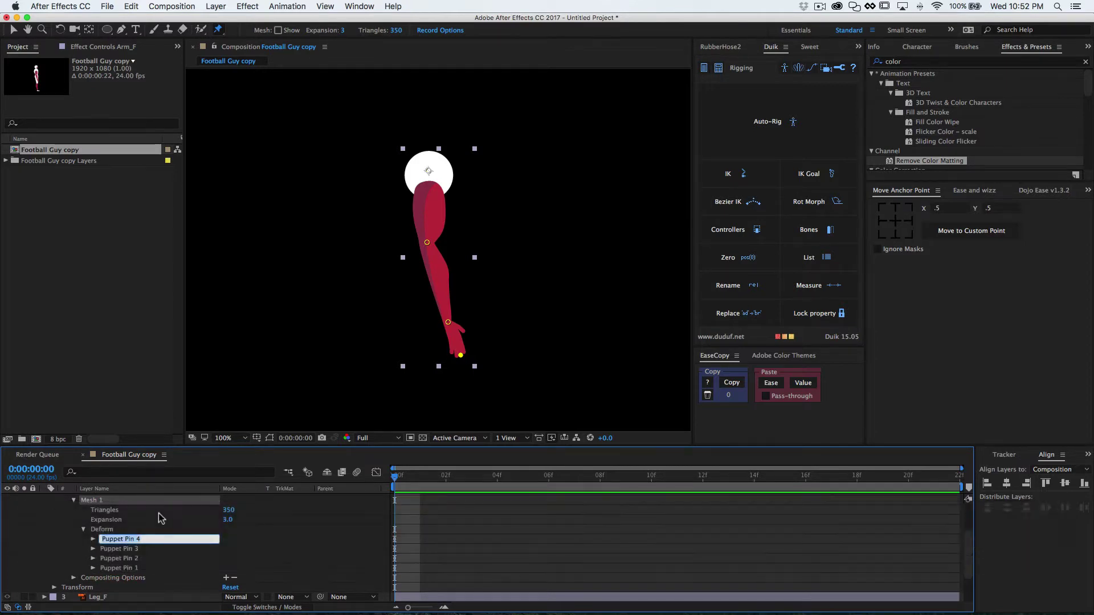
pyautogui.press('shift')
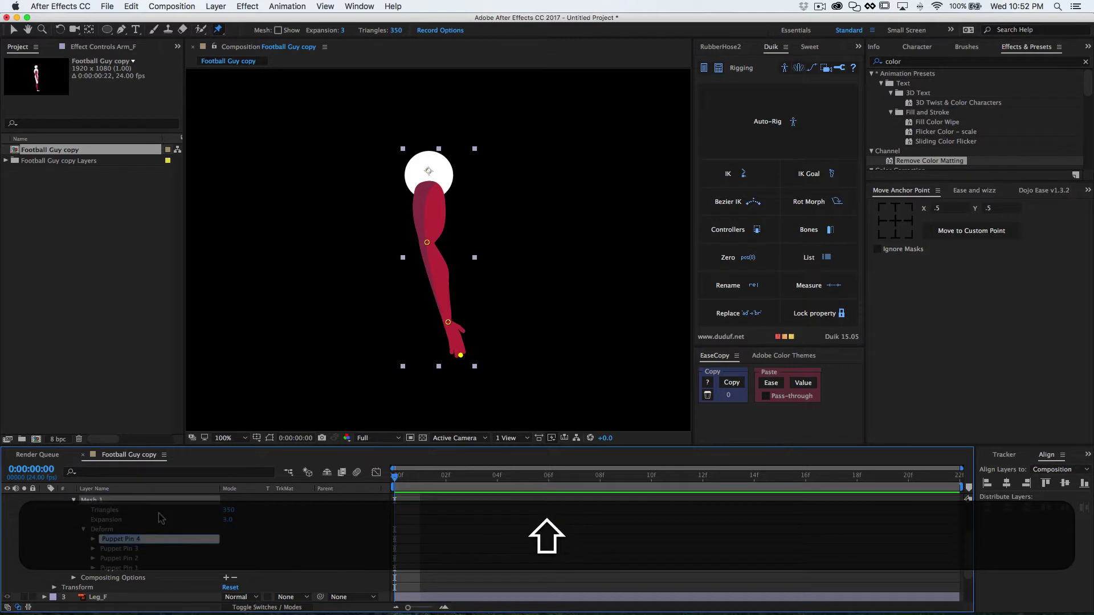
pyautogui.write('F_')
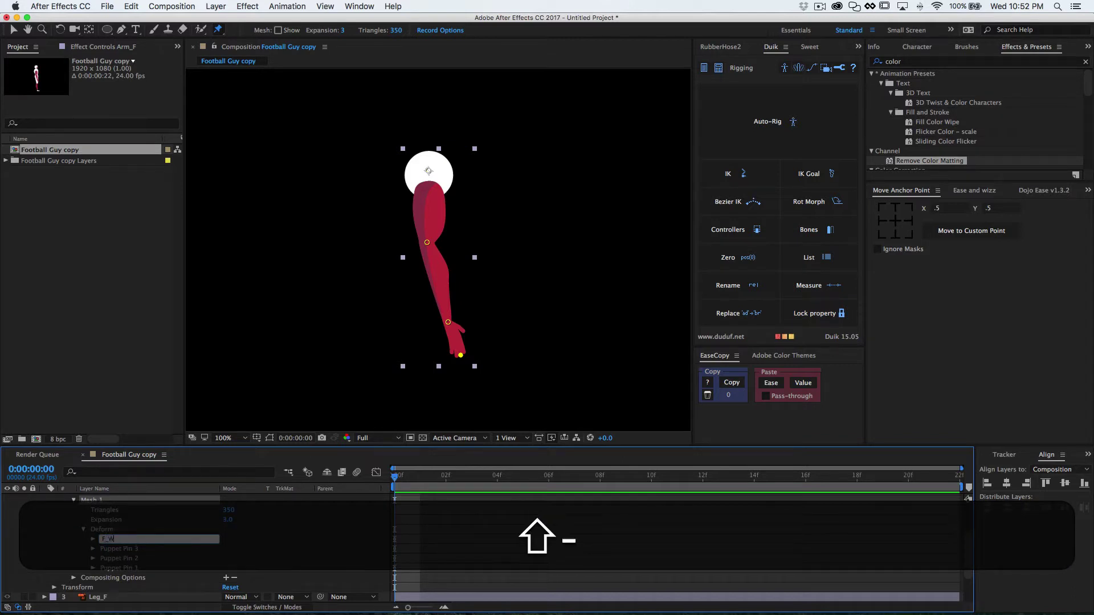
pyautogui.write('W')
pyautogui.press('BackSpace')
pyautogui.write('Hand')
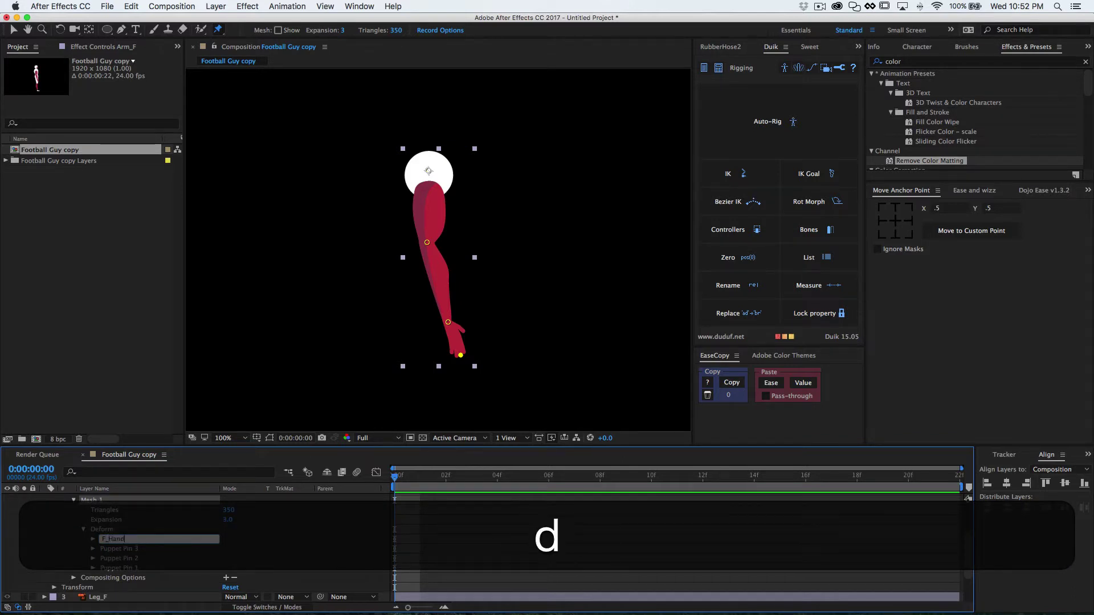
# Rename Puppet Pins 3, 2 and 1 to F_Wrist, F_Elbow and F_Shoulder.
pyautogui.click(139, 549)
pyautogui.press('Return')
pyautogui.write('F_Wrist')
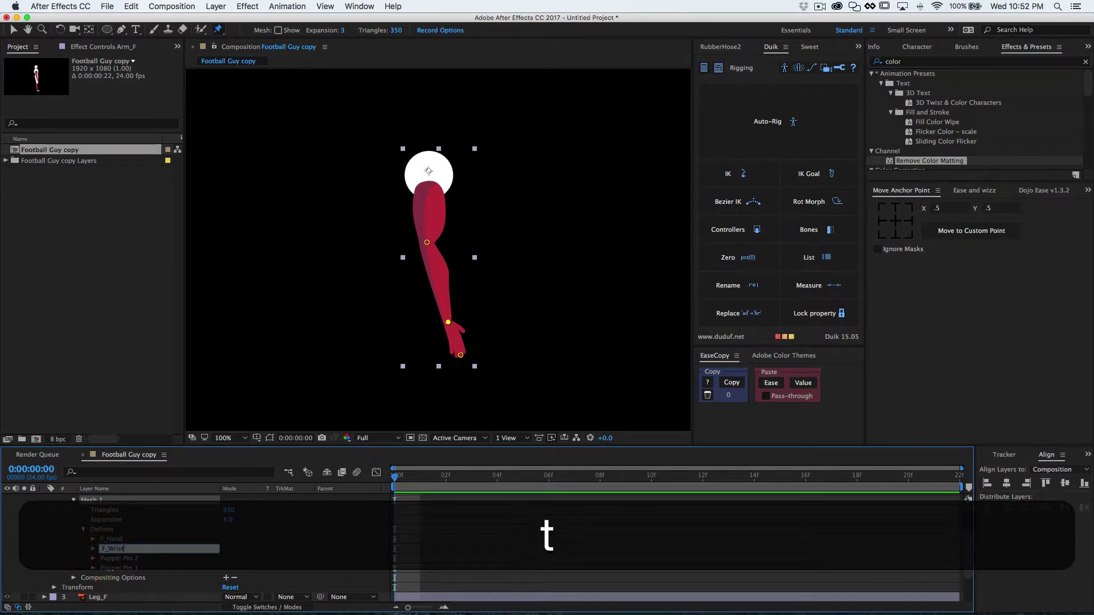
pyautogui.click(131, 559)
pyautogui.press('Return')
pyautogui.write('F')
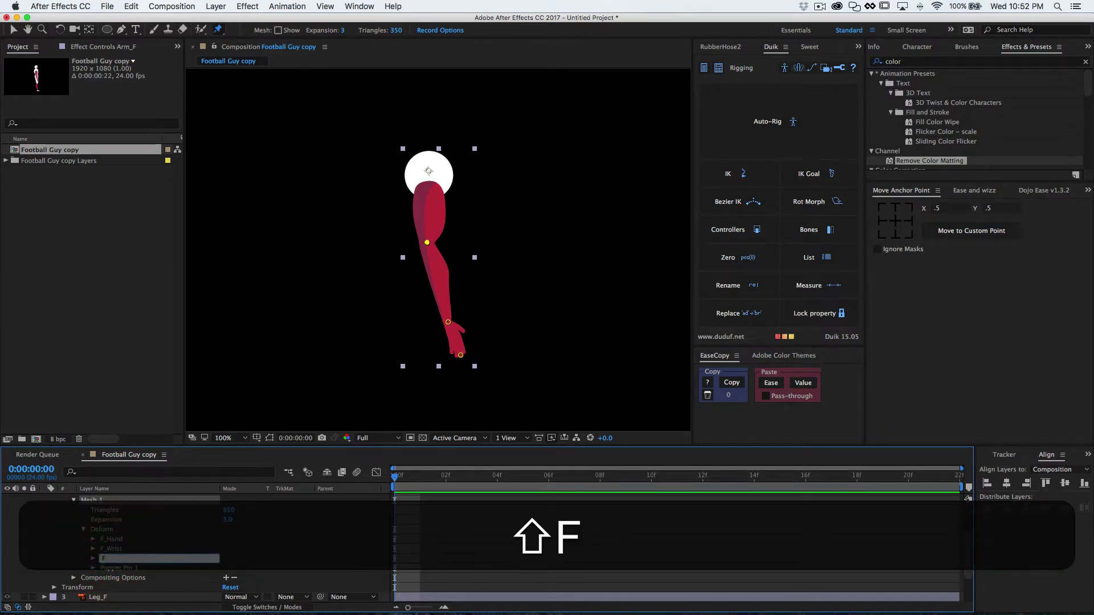
pyautogui.write('_Elbow')
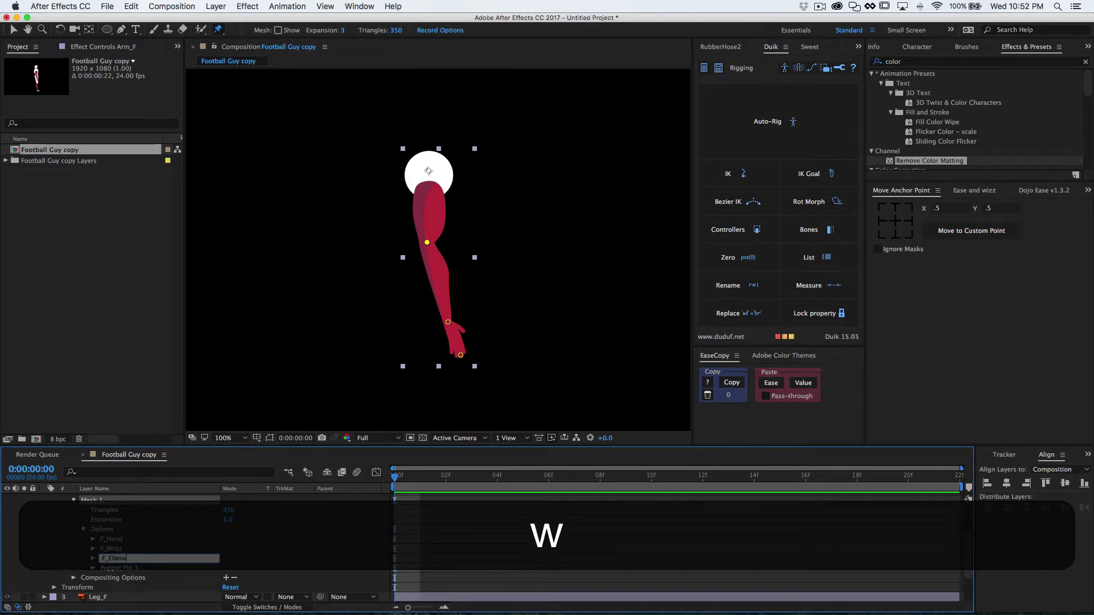
pyautogui.click(124, 569)
pyautogui.press('Return')
pyautogui.write('F')
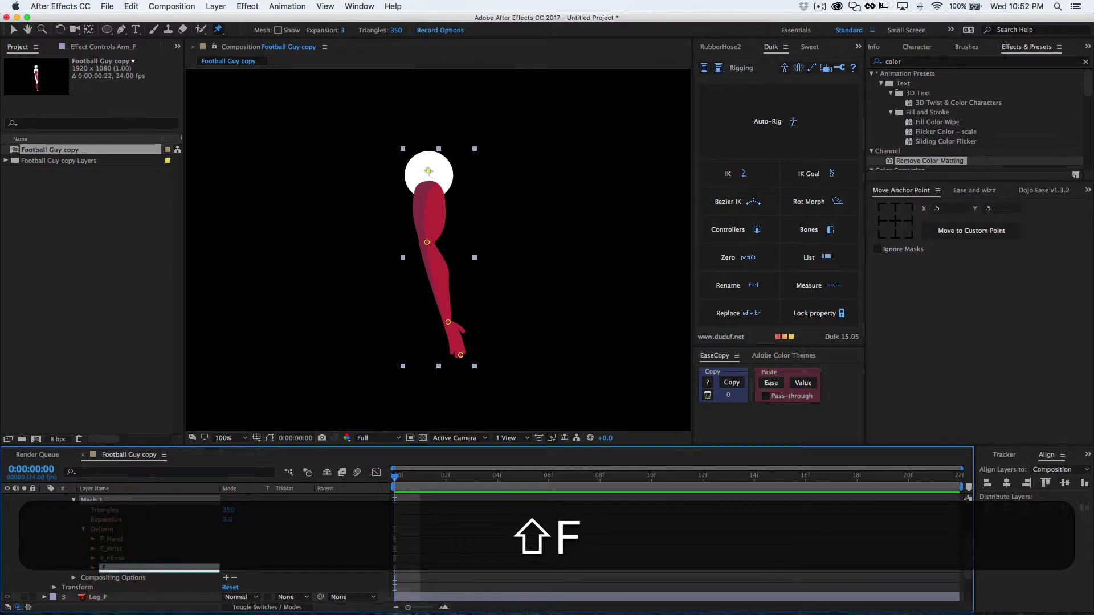
pyautogui.write('_Shoulder')
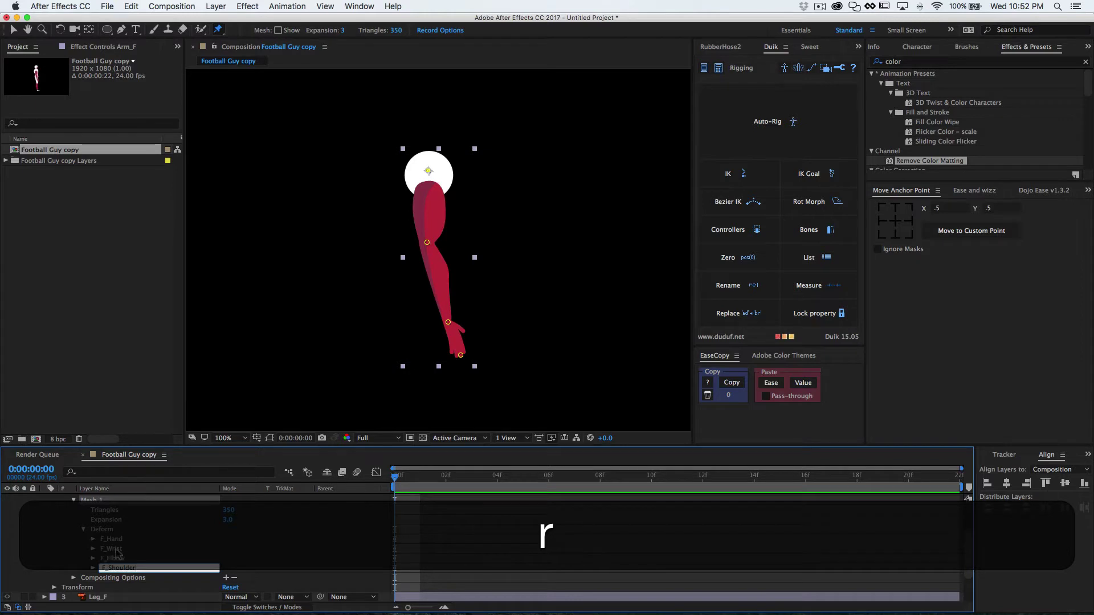
# Convert the four selected arm pins into Duik bone layers.
pyautogui.click(117, 550)
pyautogui.keyDown('shift'); pyautogui.click(117, 568); pyautogui.keyUp('shift')
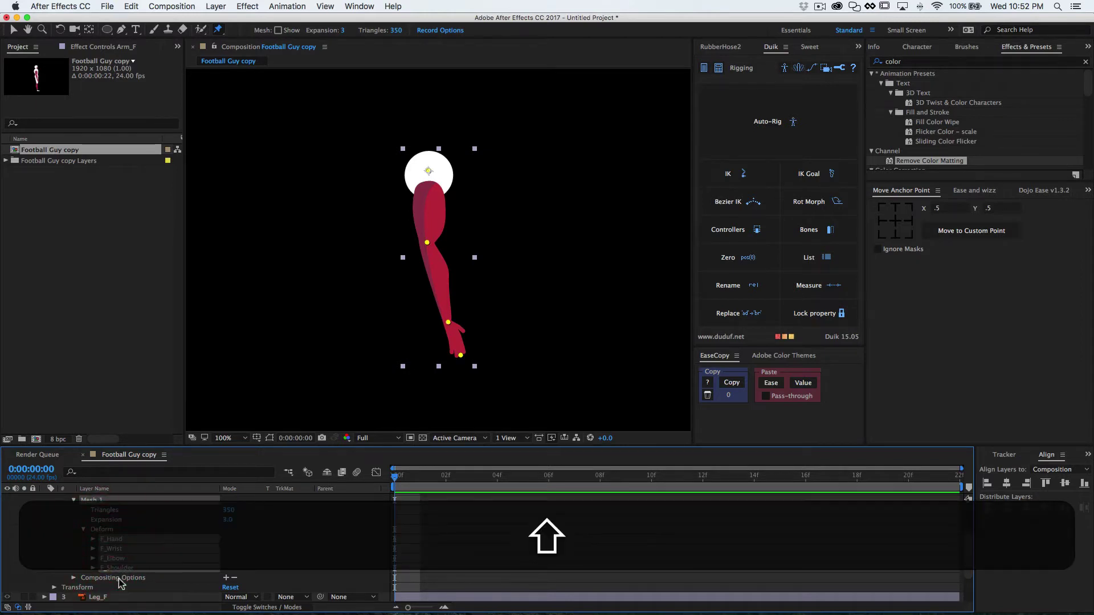
pyautogui.click(810, 231)
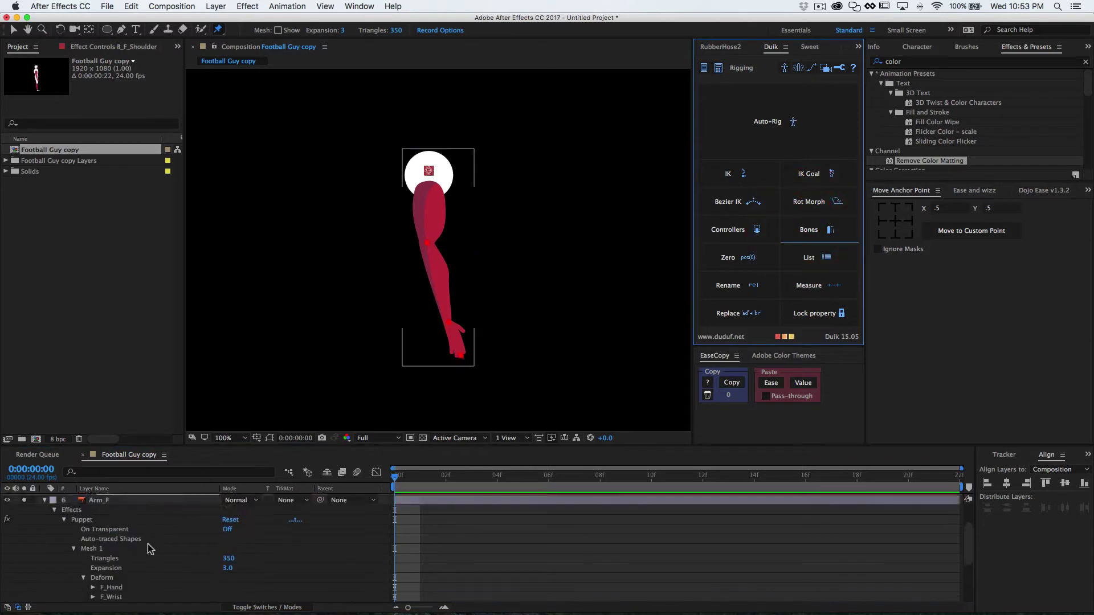
# Create a blue Duik controller, C_B_F_Wrist, for the B_F_Wrist bone.
pyautogui.click(44, 539)
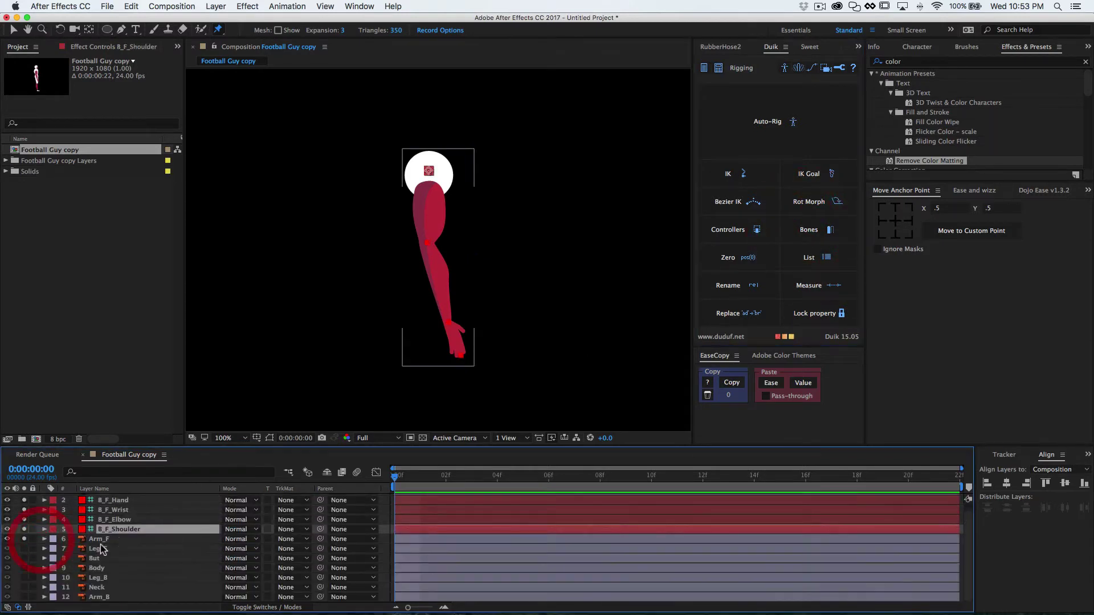
pyautogui.scroll(1, 120, 541)
pyautogui.click(120, 518)
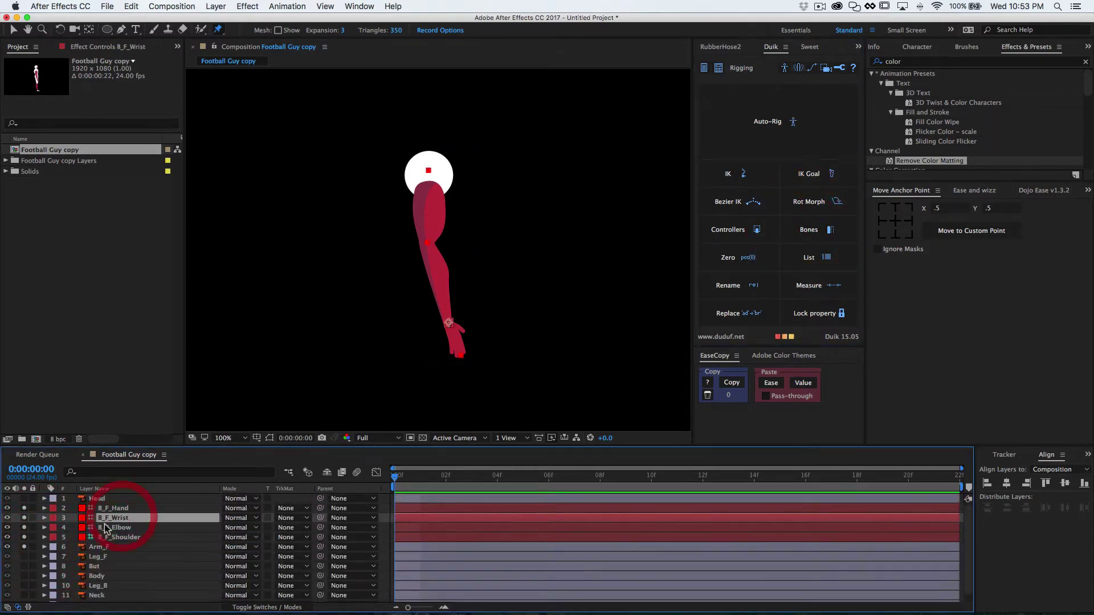
pyautogui.click(735, 231)
pyautogui.click(832, 118)
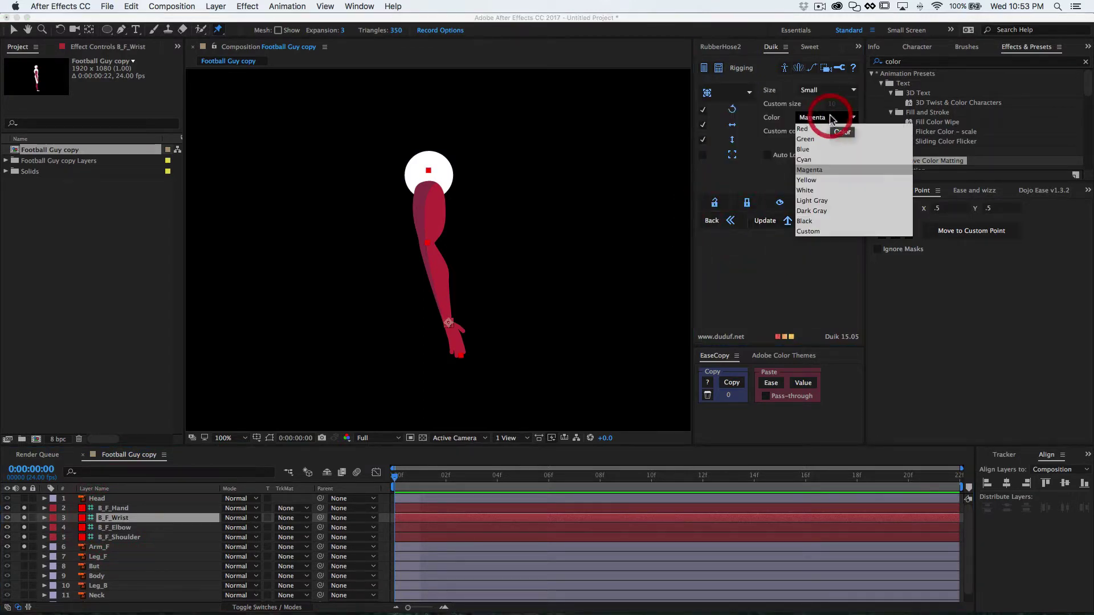
pyautogui.click(805, 149)
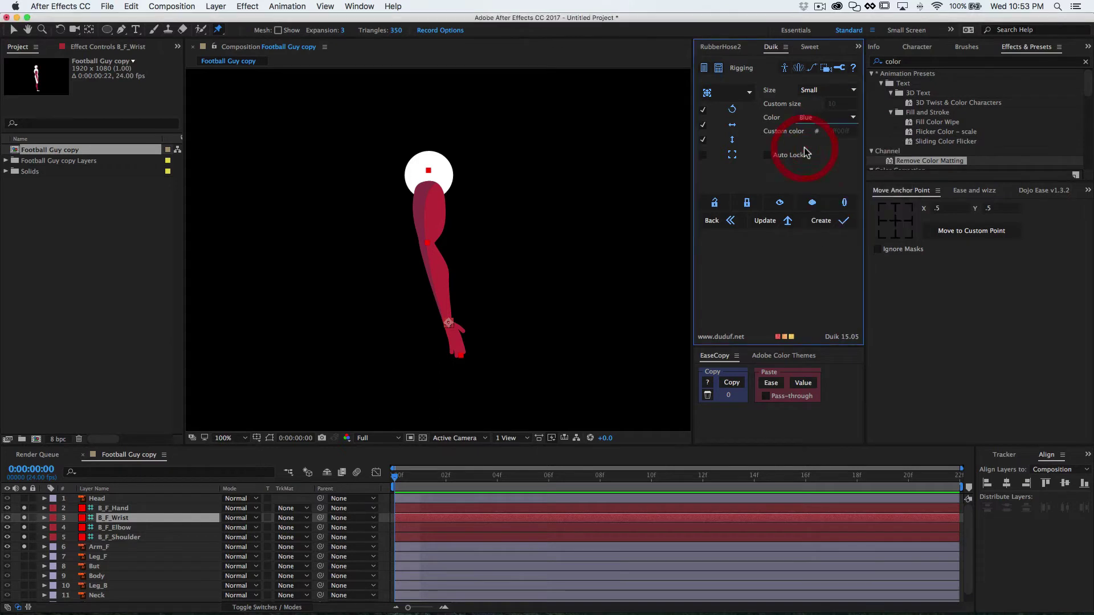
pyautogui.click(818, 223)
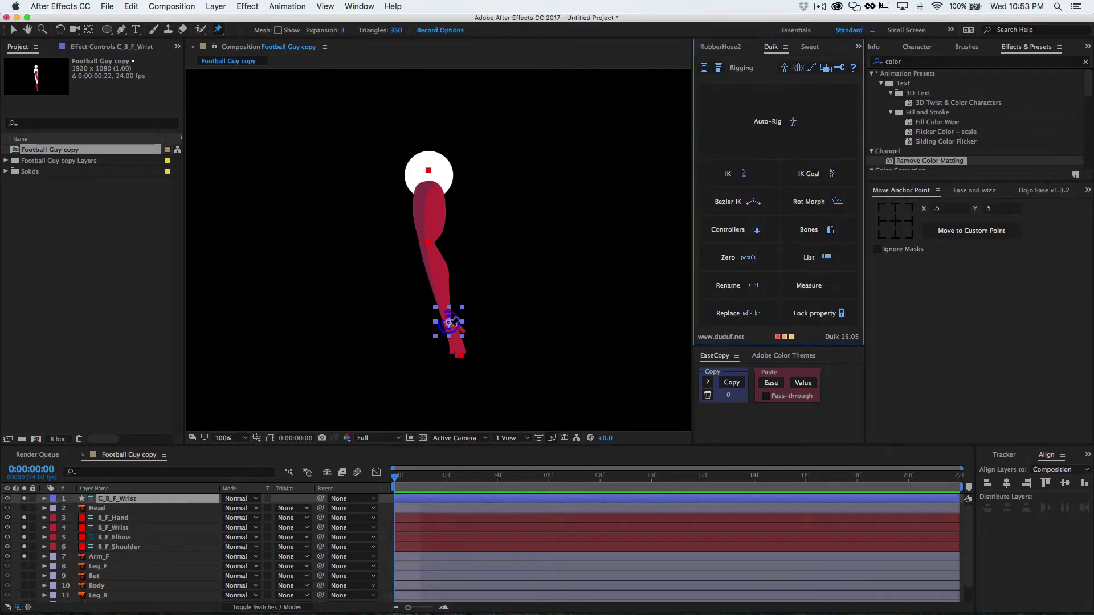
# Move the wrist controller below Head and build a 2-Layer IK & Goal on the three arm bones.
pyautogui.press('v')
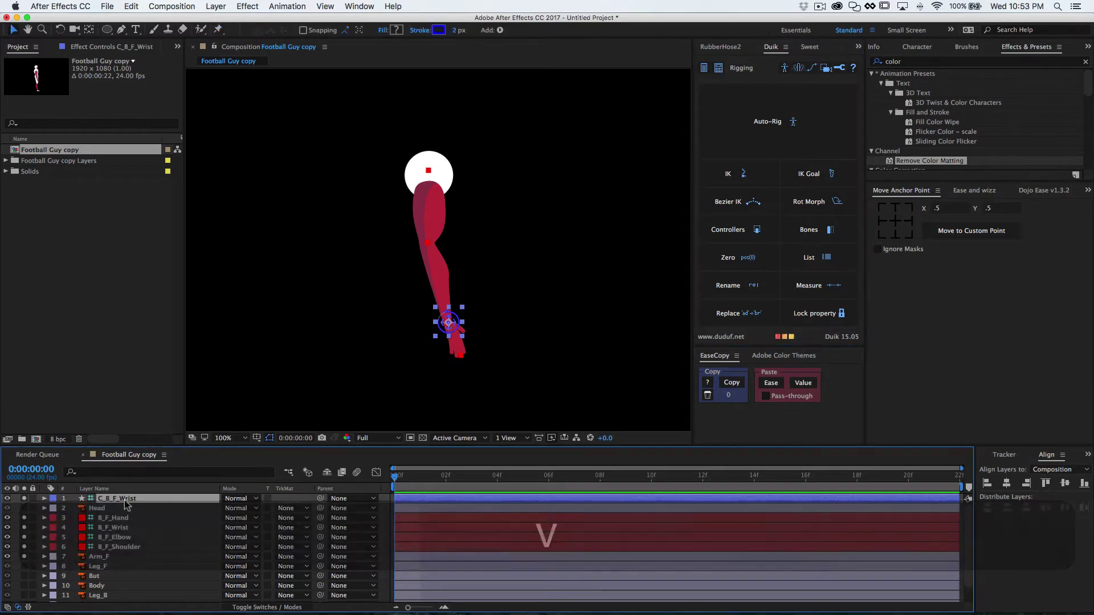
pyautogui.moveTo(124, 500); pyautogui.dragTo(117, 514)
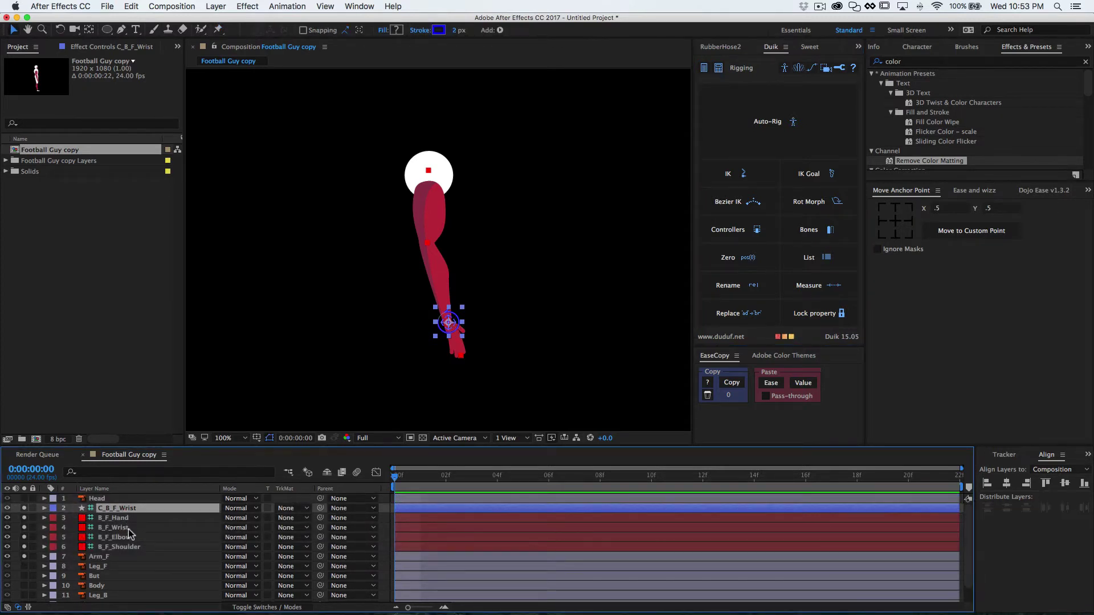
pyautogui.click(128, 529)
pyautogui.keyDown('super'); pyautogui.click(129, 538); pyautogui.keyUp('super')
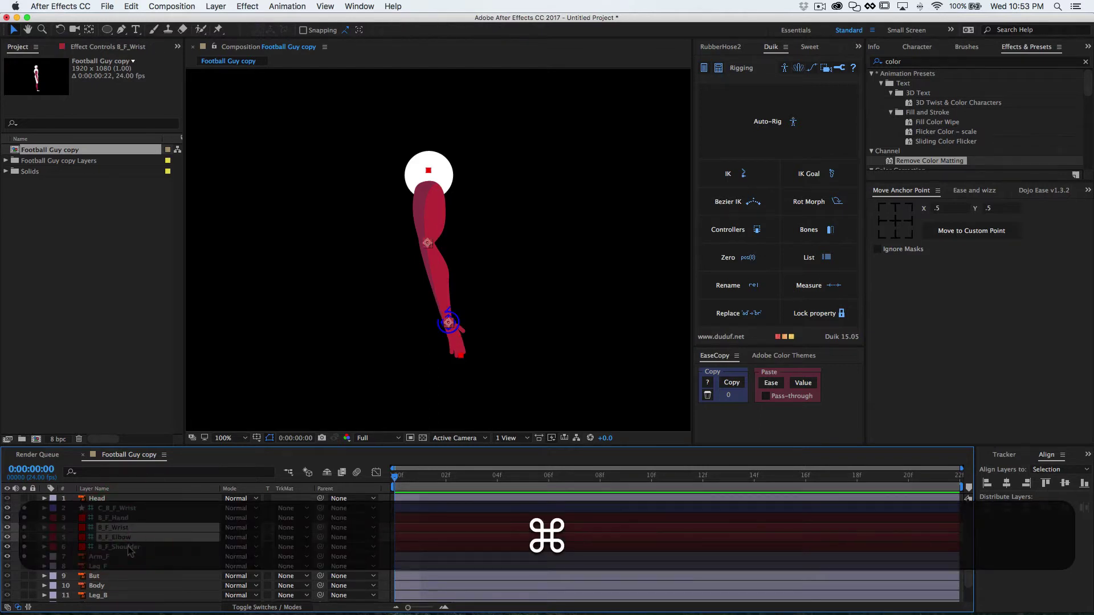
pyautogui.keyDown('super'); pyautogui.click(128, 548); pyautogui.keyUp('super')
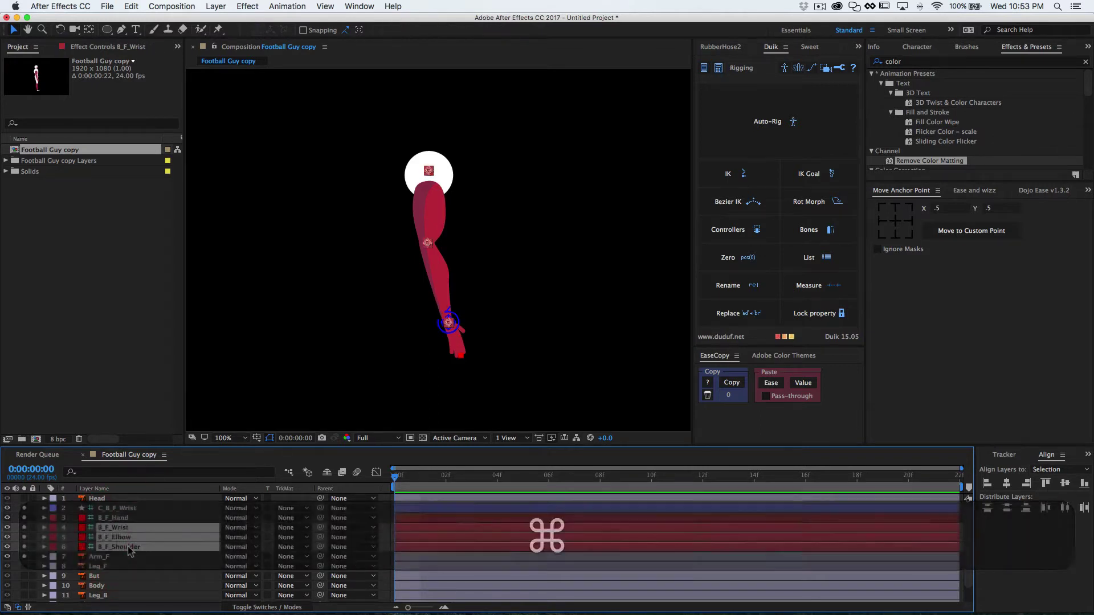
pyautogui.keyDown('super'); pyautogui.click(127, 509); pyautogui.keyUp('super')
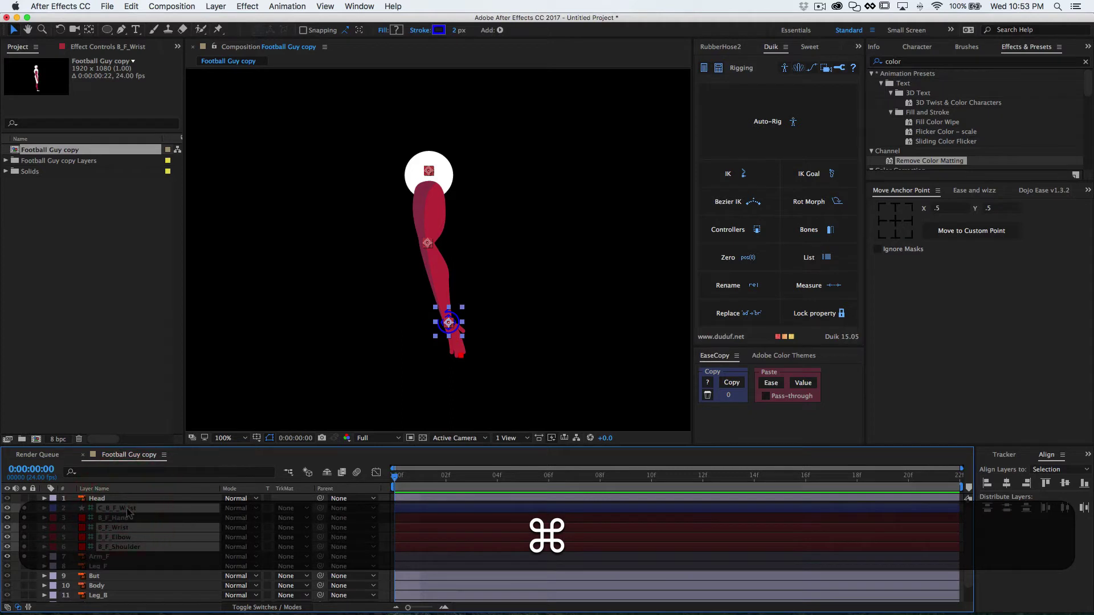
pyautogui.click(724, 179)
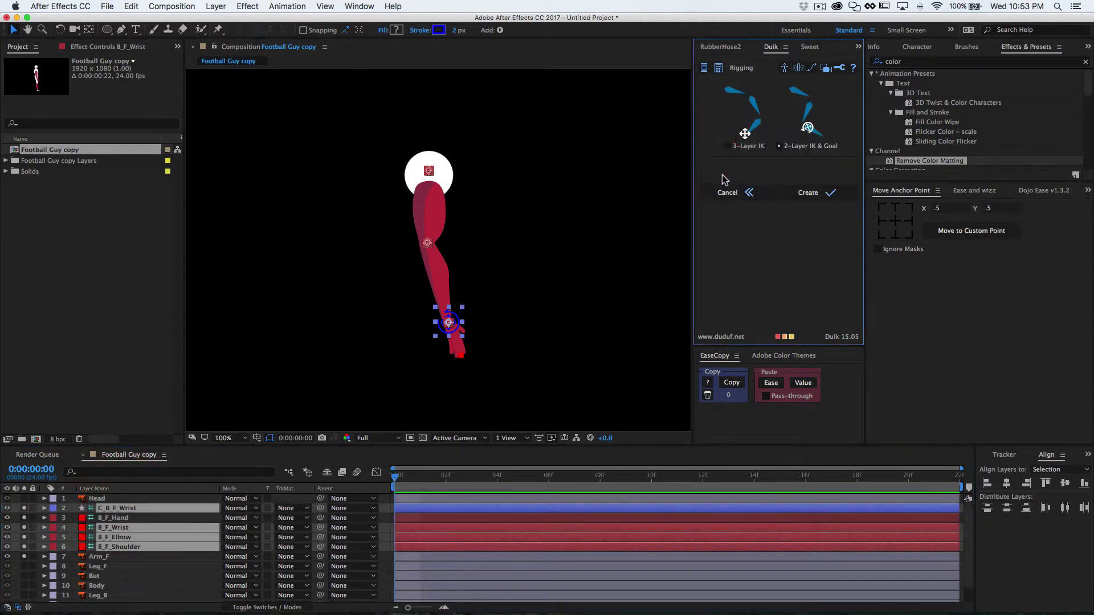
pyautogui.click(816, 195)
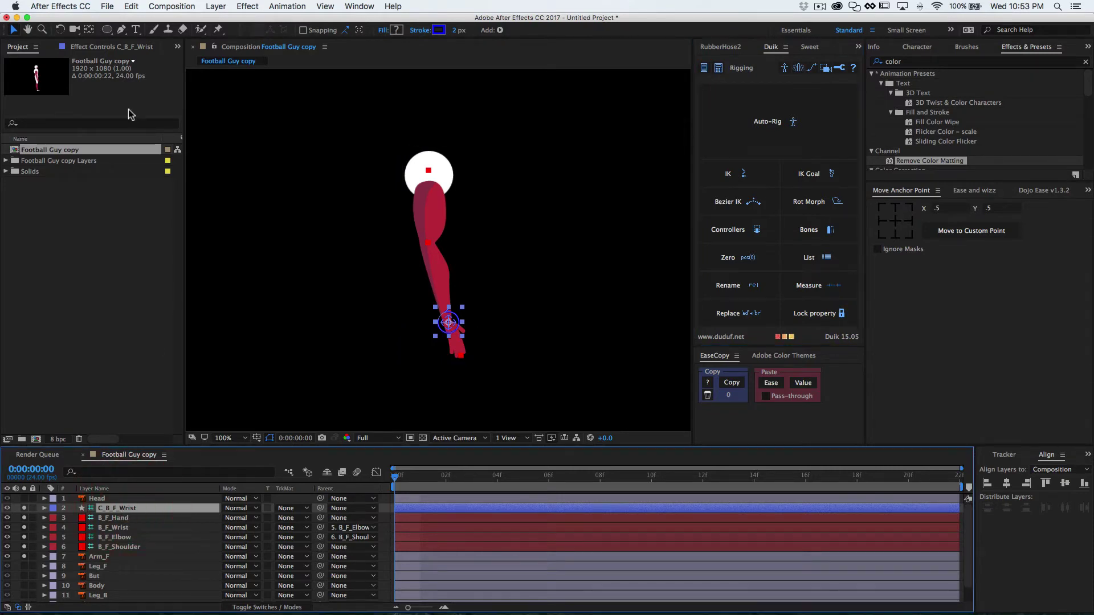
# Turn off Auto-Stretch and the wrist Goal in the arm IK's effect settings.
pyautogui.click(111, 48)
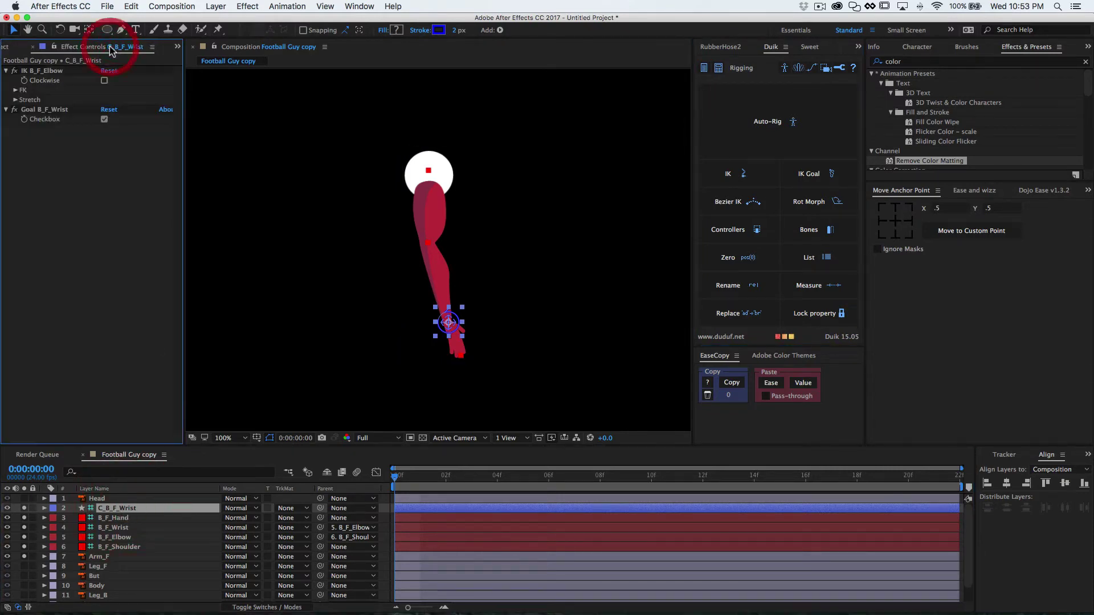
pyautogui.click(16, 100)
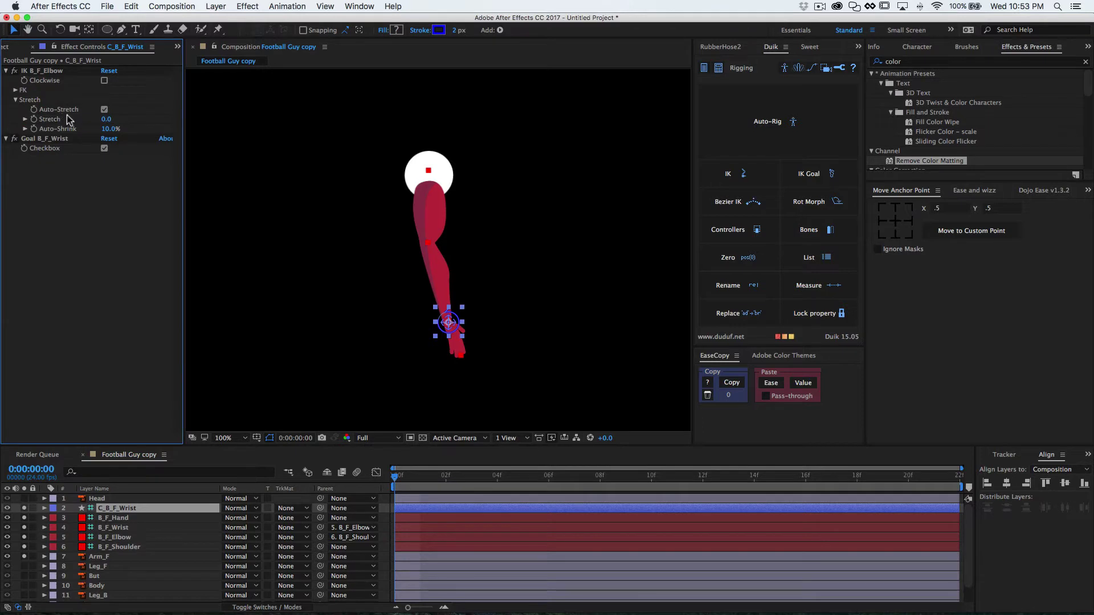
pyautogui.click(104, 110)
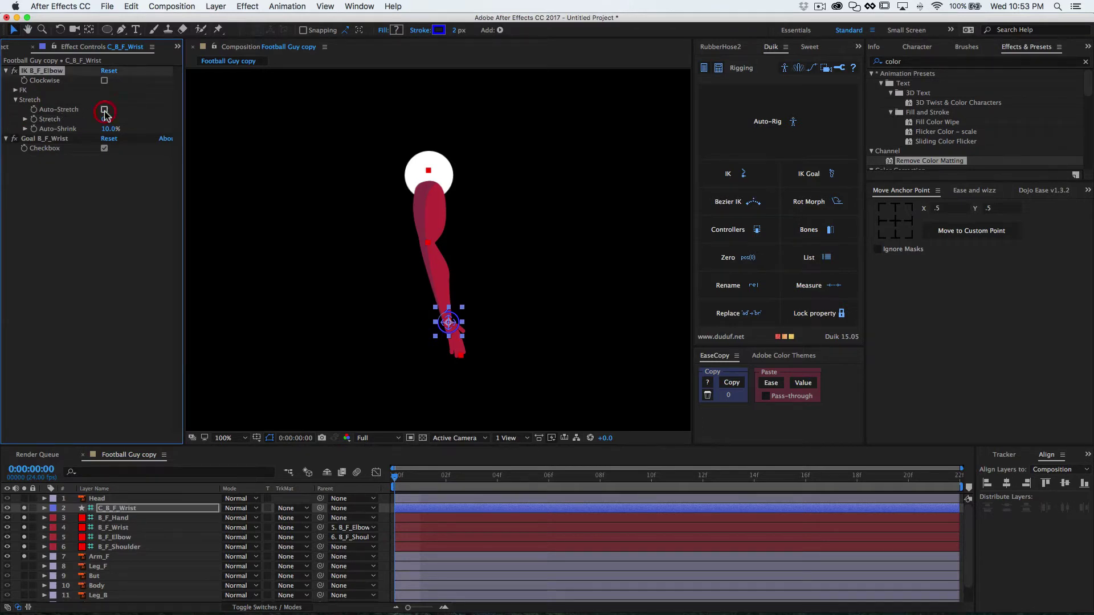
pyautogui.click(104, 150)
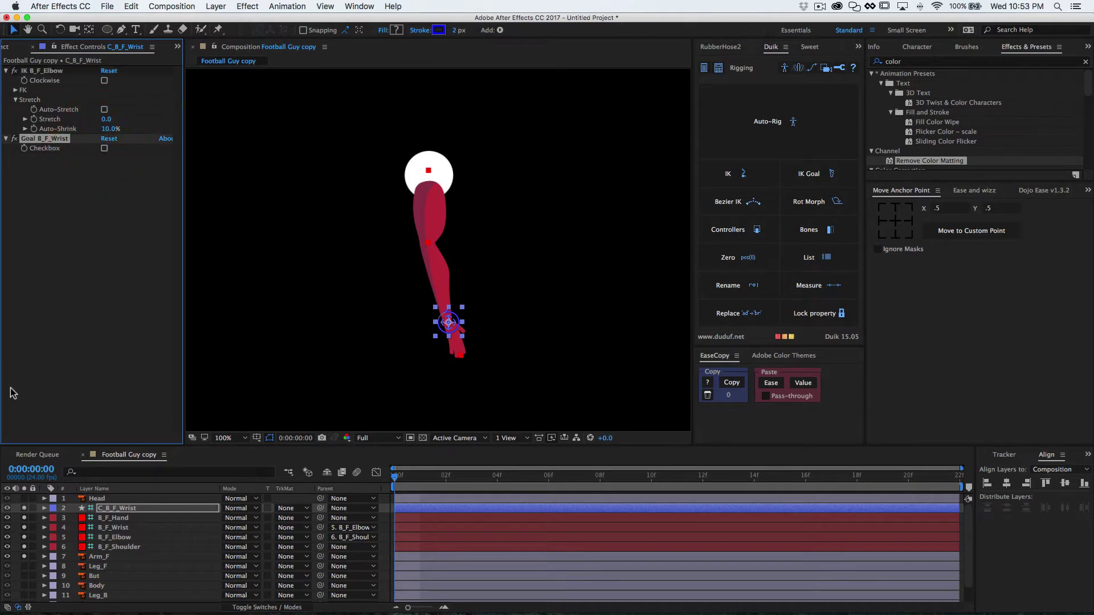
# Parent B_F_Hand to B_F_Wrist and B_F_Shoulder to Arm_F.
pyautogui.click(116, 518)
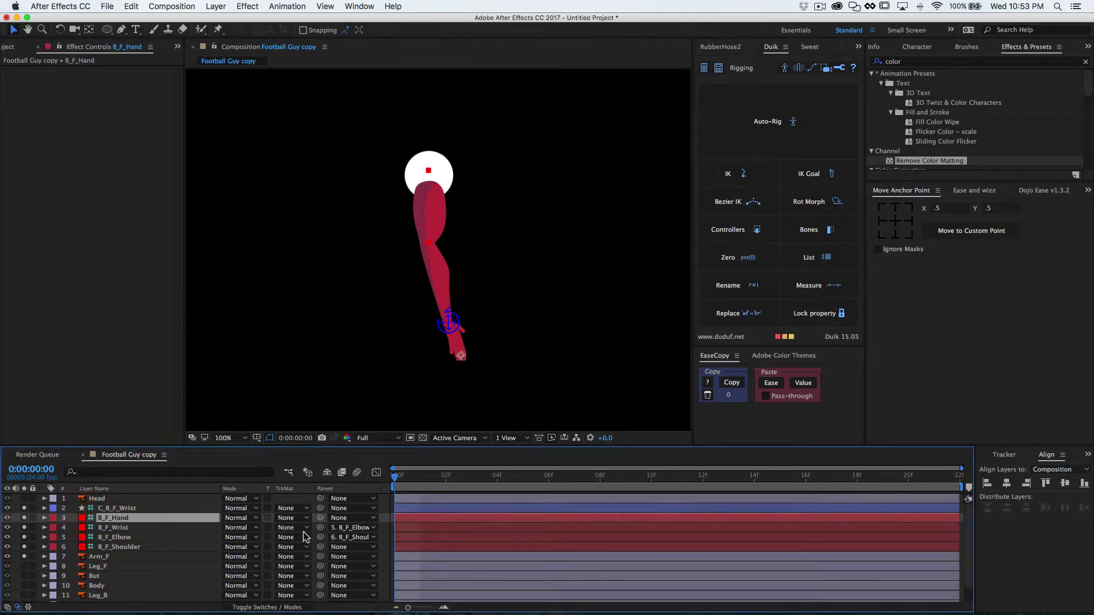
pyautogui.moveTo(320, 521); pyautogui.dragTo(145, 528)
pyautogui.click(135, 548)
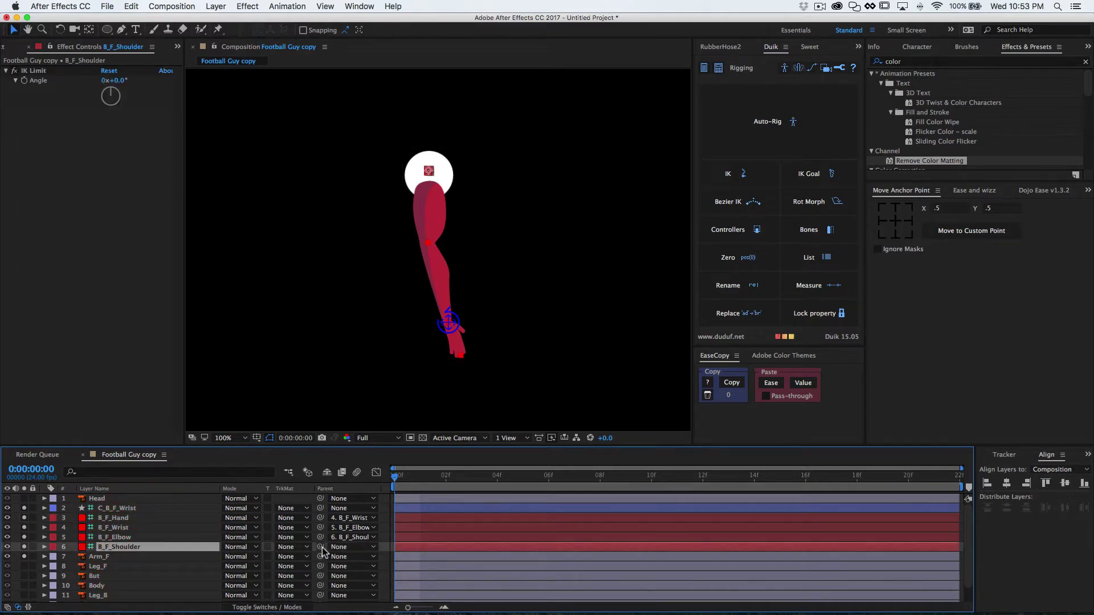
pyautogui.moveTo(321, 547); pyautogui.dragTo(108, 558)
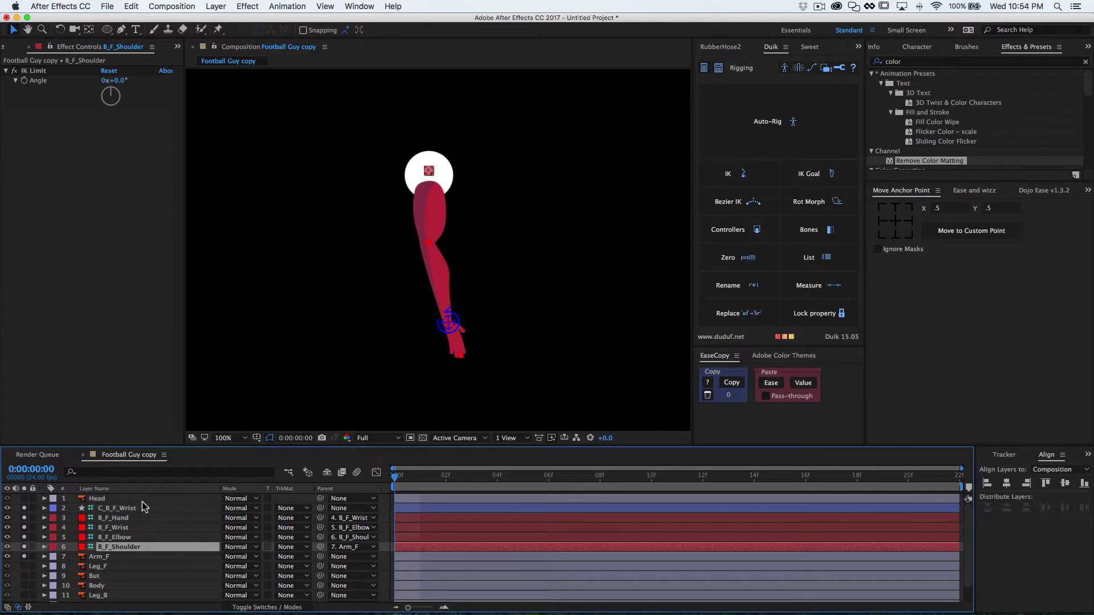
# Zero C_B_F_Wrist under a Zero_C_B_F_Wrist null, then test-bend the arm and undo.
pyautogui.click(121, 508)
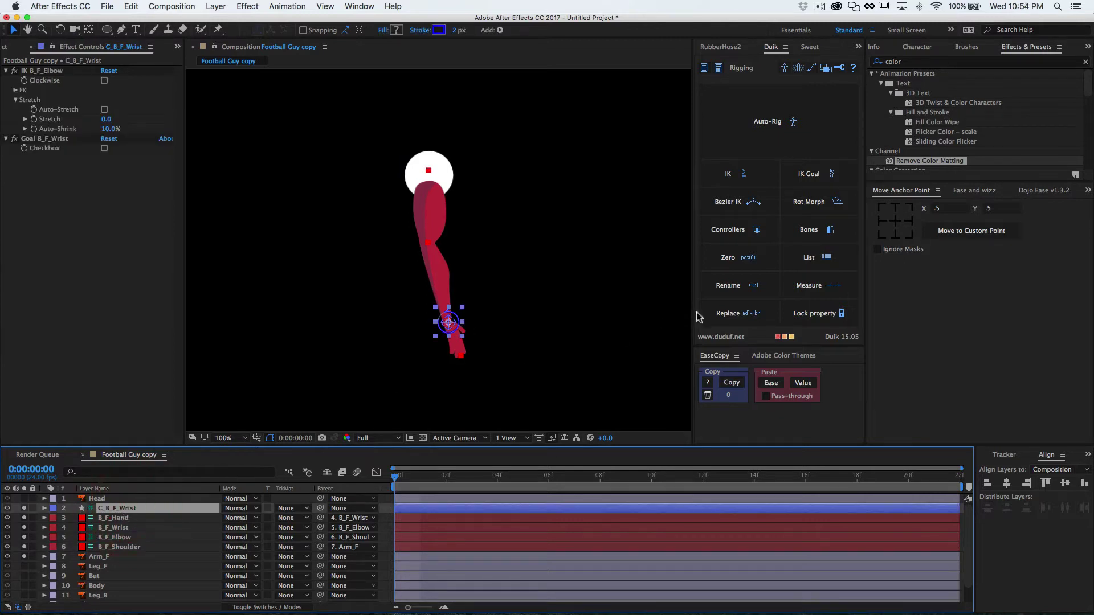
pyautogui.click(735, 267)
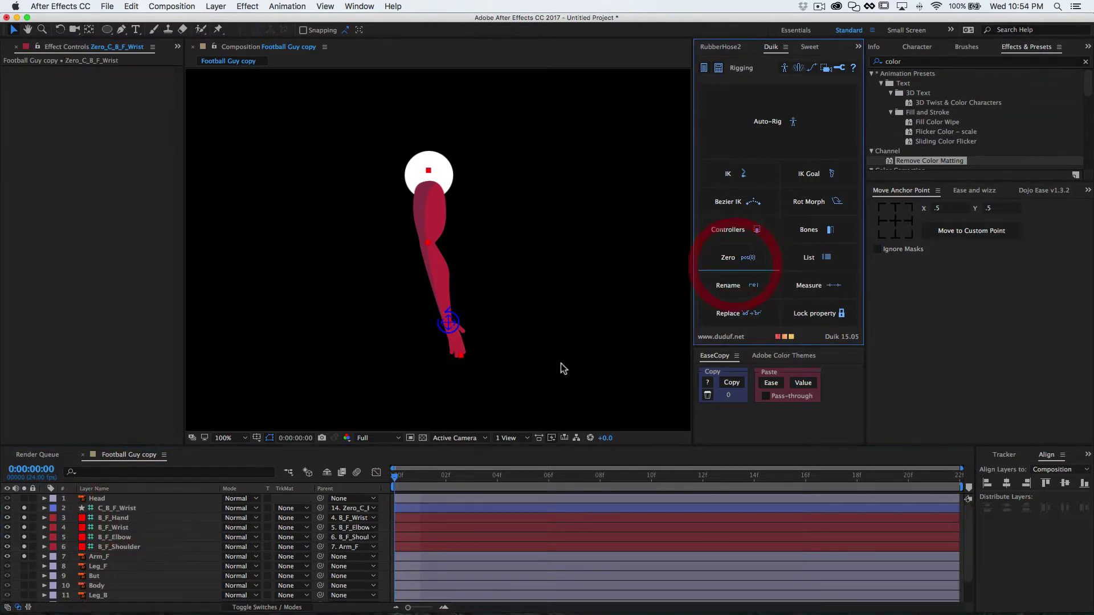
pyautogui.click(121, 509)
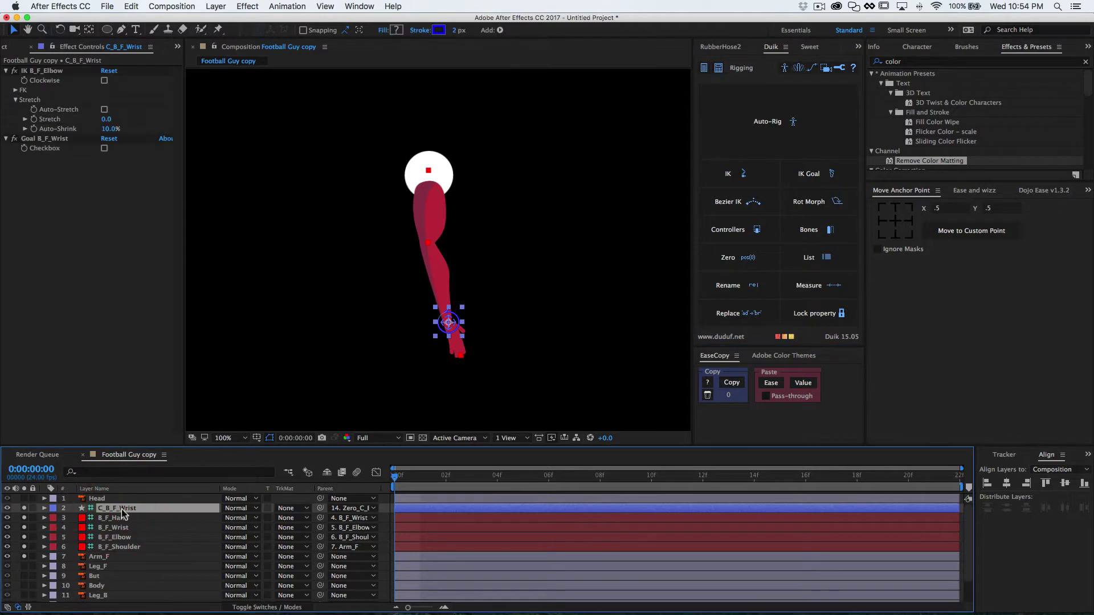
pyautogui.press('p')
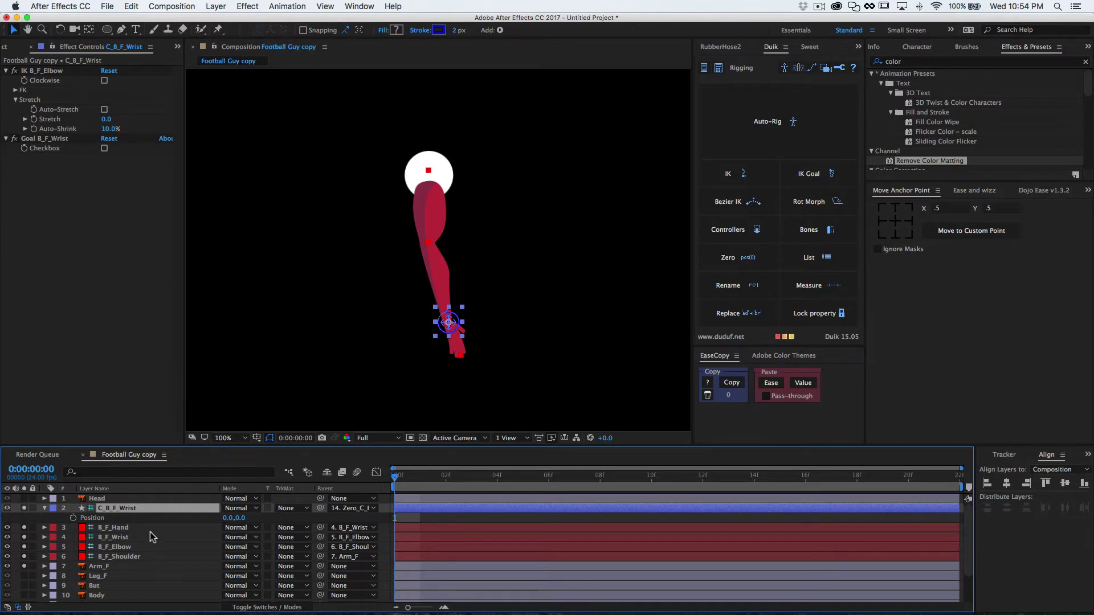
pyautogui.moveTo(447, 325); pyautogui.dragTo(477, 286)
pyautogui.press('super+z')
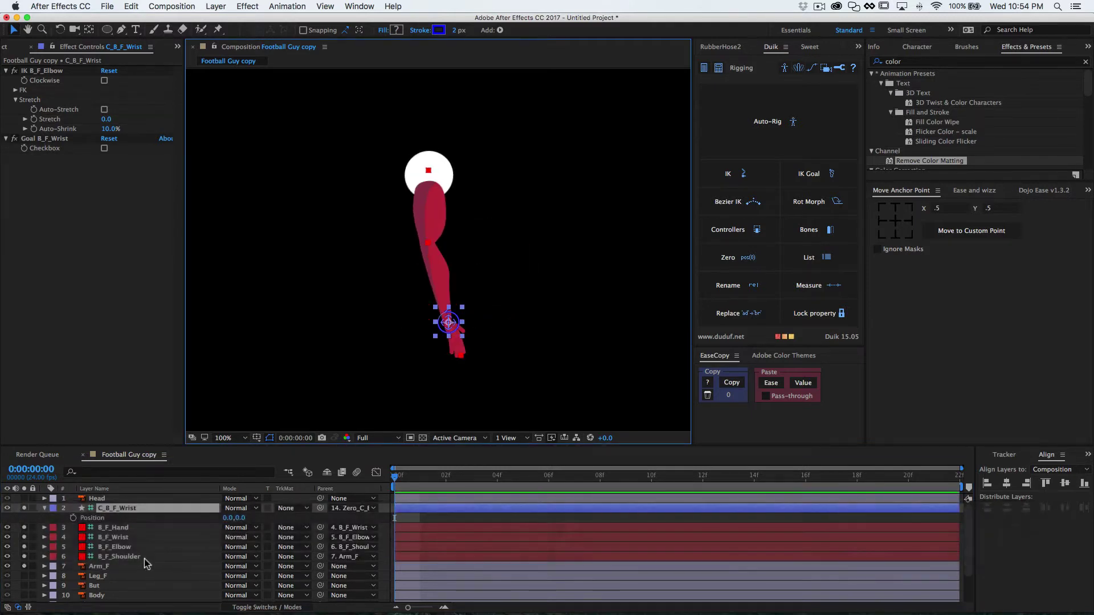
# Add ten starch pins down Arm_F's upper arm, forearm and hand.
pyautogui.click(106, 568)
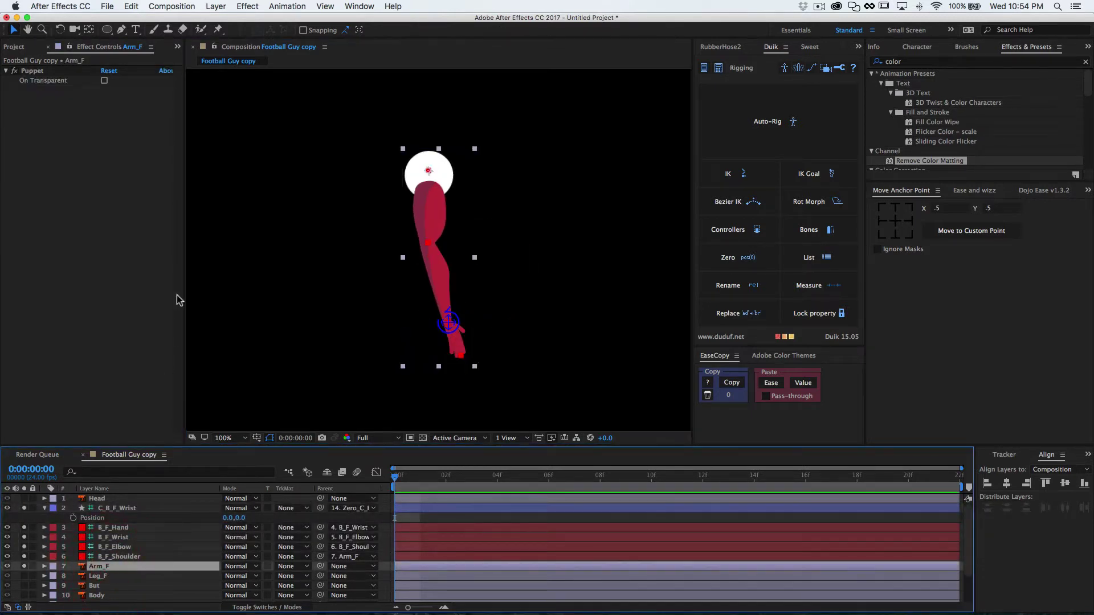
pyautogui.click(218, 33)
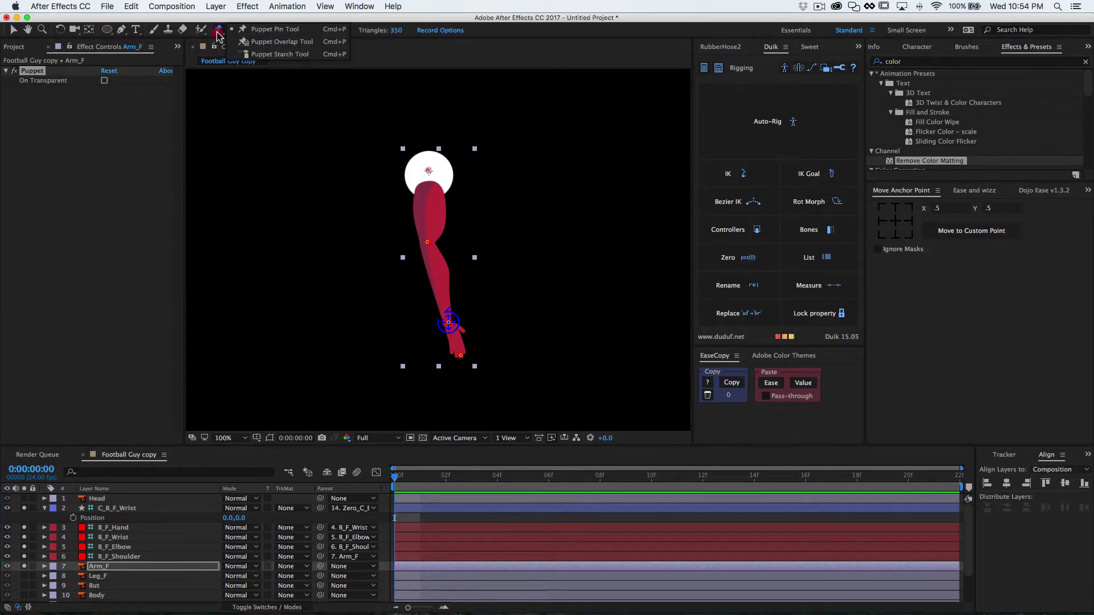
pyautogui.click(255, 55)
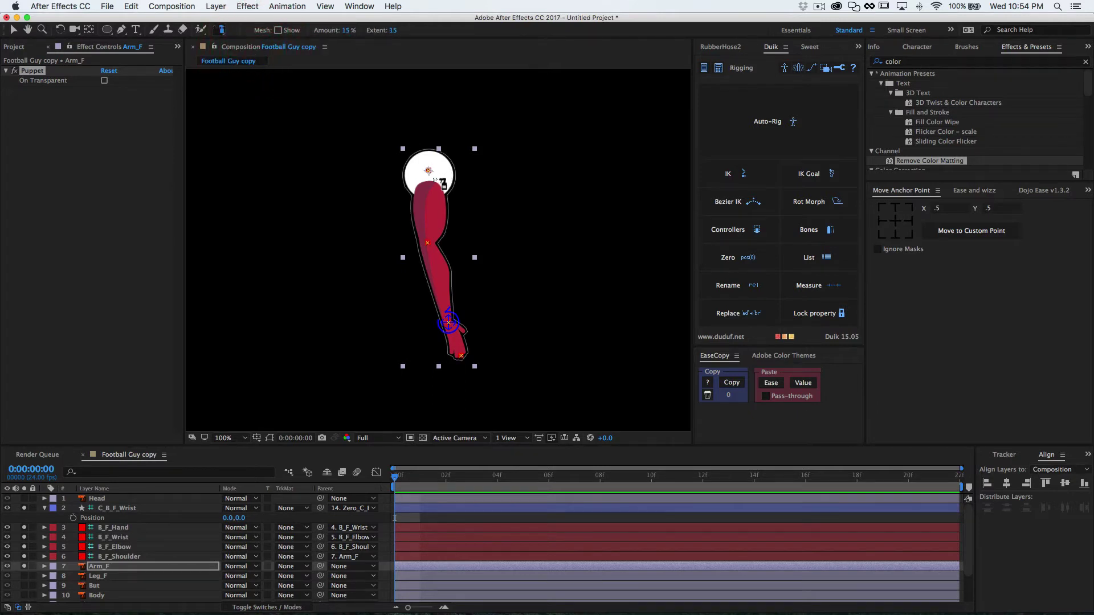
pyautogui.click(430, 172)
pyautogui.click(430, 189)
pyautogui.click(430, 200)
pyautogui.click(428, 212)
pyautogui.click(429, 221)
pyautogui.click(431, 259)
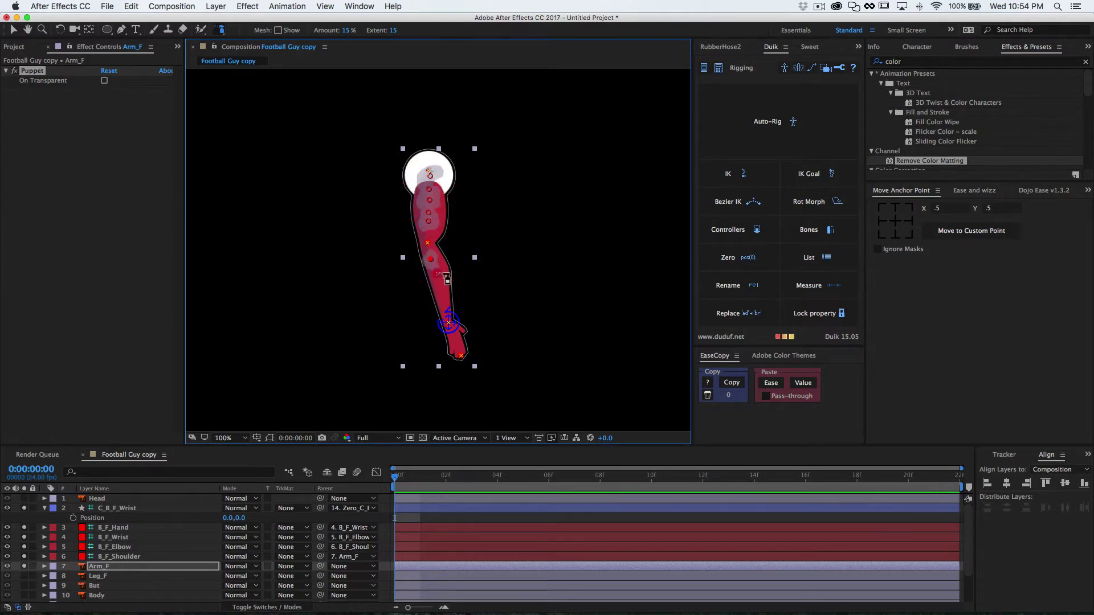
pyautogui.click(436, 272)
pyautogui.click(442, 287)
pyautogui.click(444, 300)
pyautogui.click(456, 340)
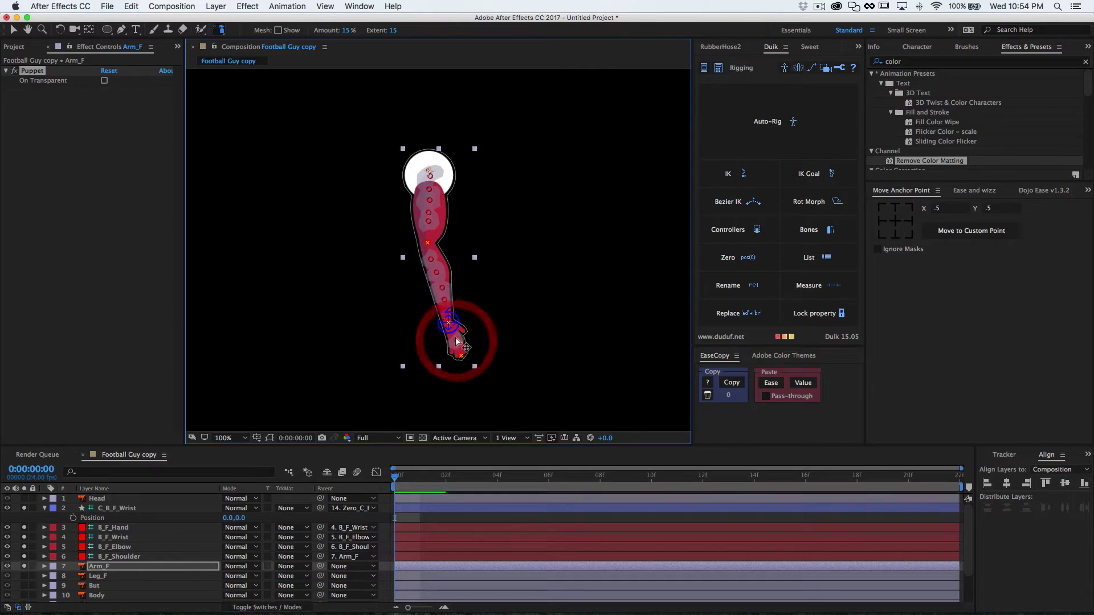
# Drag the wrist controller to test the elbow bend, leaving it at Position 17,1.
pyautogui.click(114, 508)
pyautogui.press('v')
pyautogui.moveTo(451, 319)
pyautogui.mouseDown()
pyautogui.moveTo(496, 227)
pyautogui.moveTo(486, 298)
pyautogui.moveTo(459, 327)
pyautogui.mouseUp()
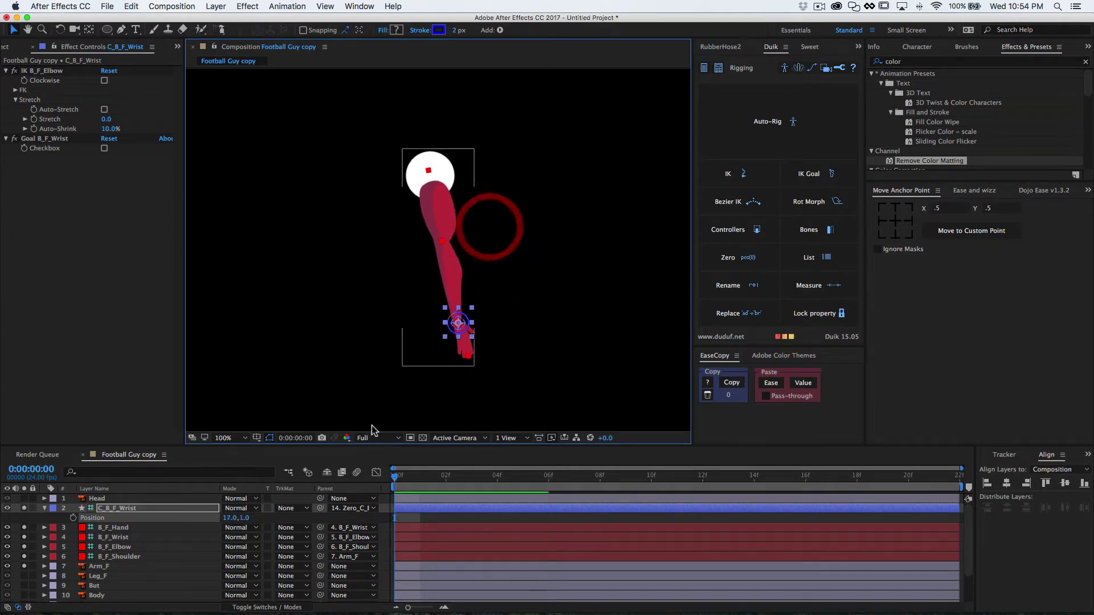
# Add puppet pins on Arm_F's upper and lower arm, then delete the extra lower-arm pin.
pyautogui.click(117, 567)
pyautogui.click(222, 31)
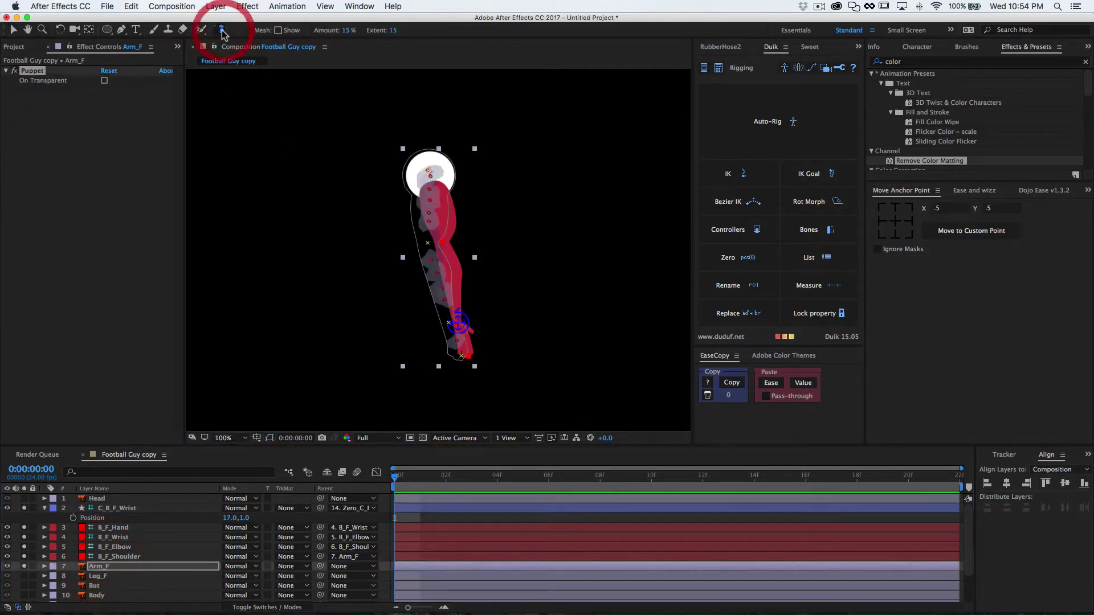
pyautogui.click(429, 223)
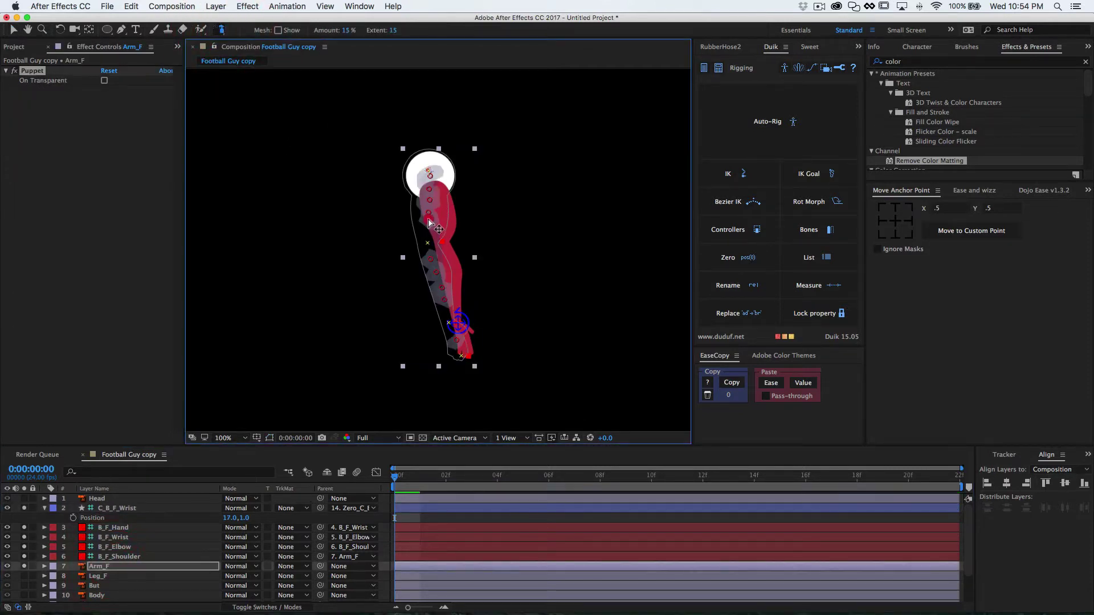
pyautogui.click(432, 261)
pyautogui.press('space')
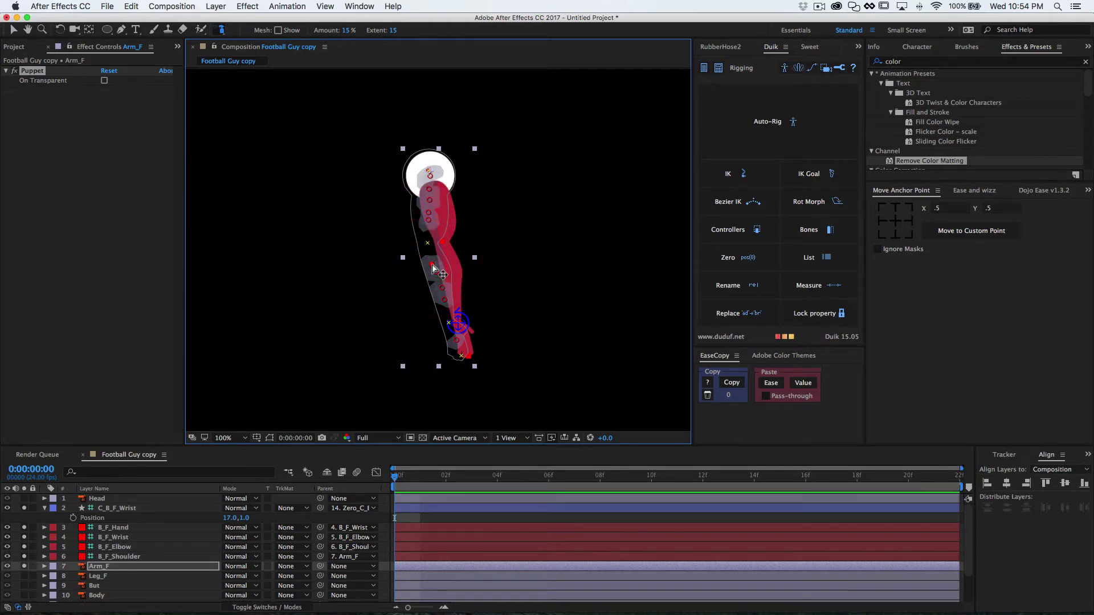
pyautogui.press('BackSpace')
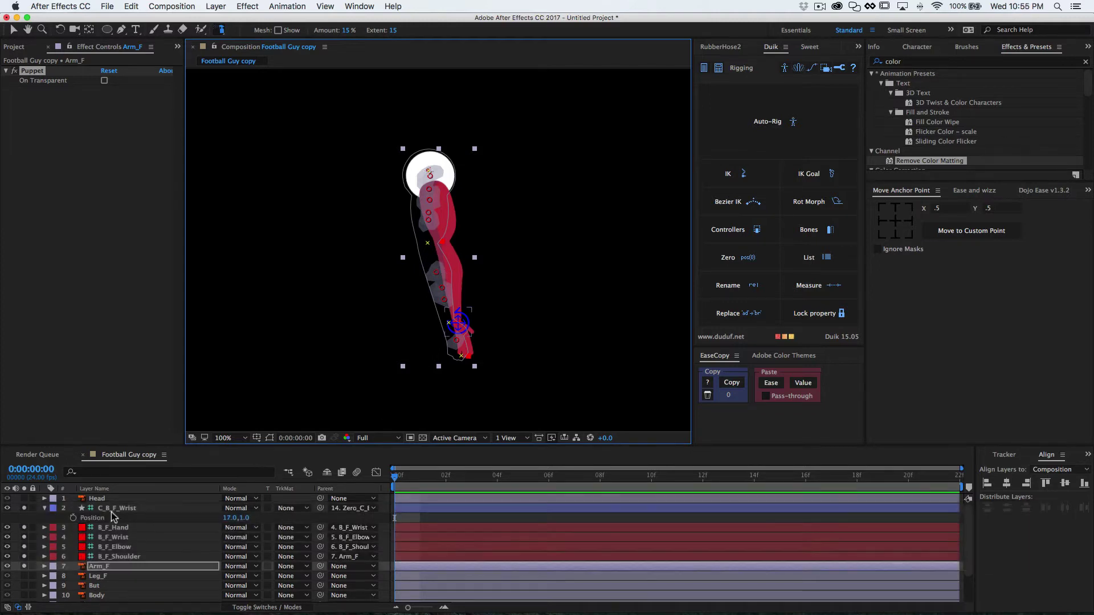
# Bend the arm up with the wrist controller, inspect the pins, and straighten it again.
pyautogui.click(114, 509)
pyautogui.press('v')
pyautogui.moveTo(458, 328); pyautogui.dragTo(490, 251)
pyautogui.click(114, 566)
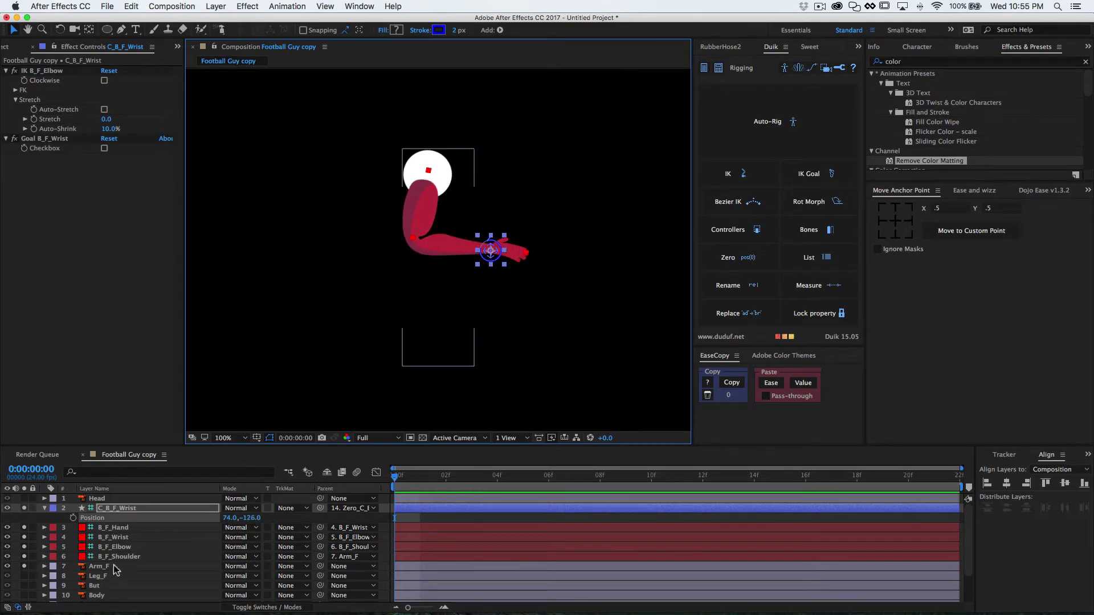
pyautogui.click(221, 30)
pyautogui.click(433, 259)
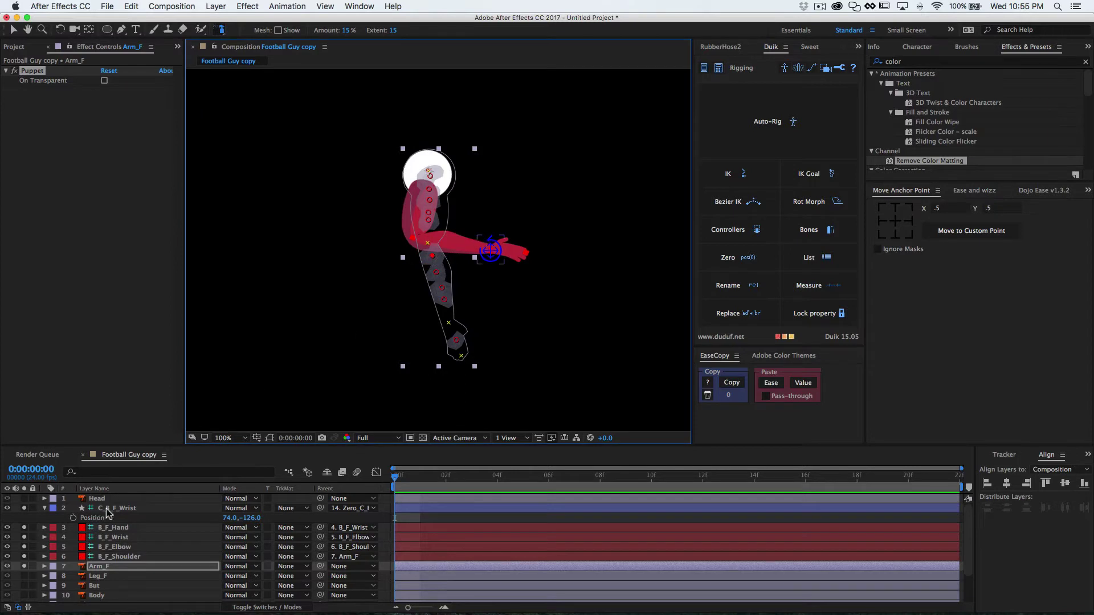
pyautogui.click(124, 513)
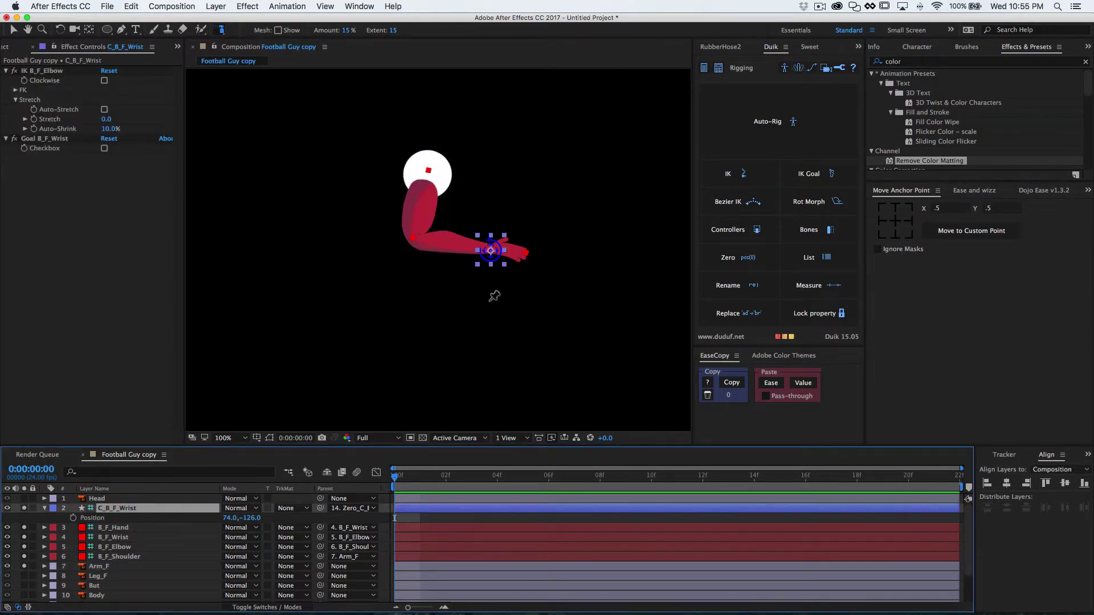
pyautogui.press('v')
pyautogui.moveTo(490, 266); pyautogui.dragTo(460, 352)
# Set the wrist controller's Position to 0,0.
pyautogui.click(231, 518)
pyautogui.write('0')
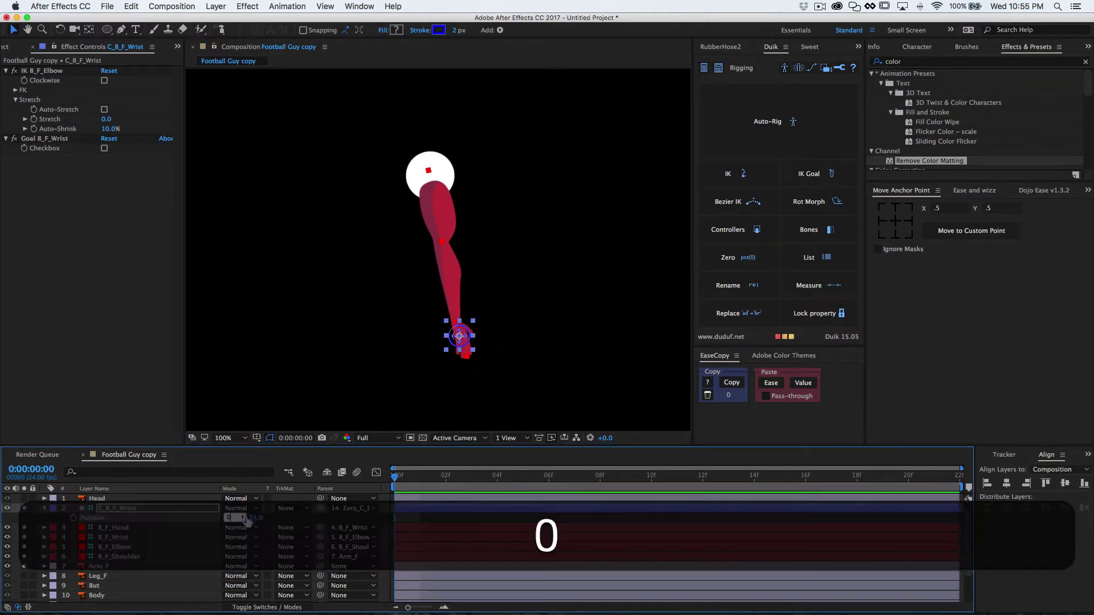
pyautogui.press('Tab')
pyautogui.write('0')
pyautogui.press('Return')
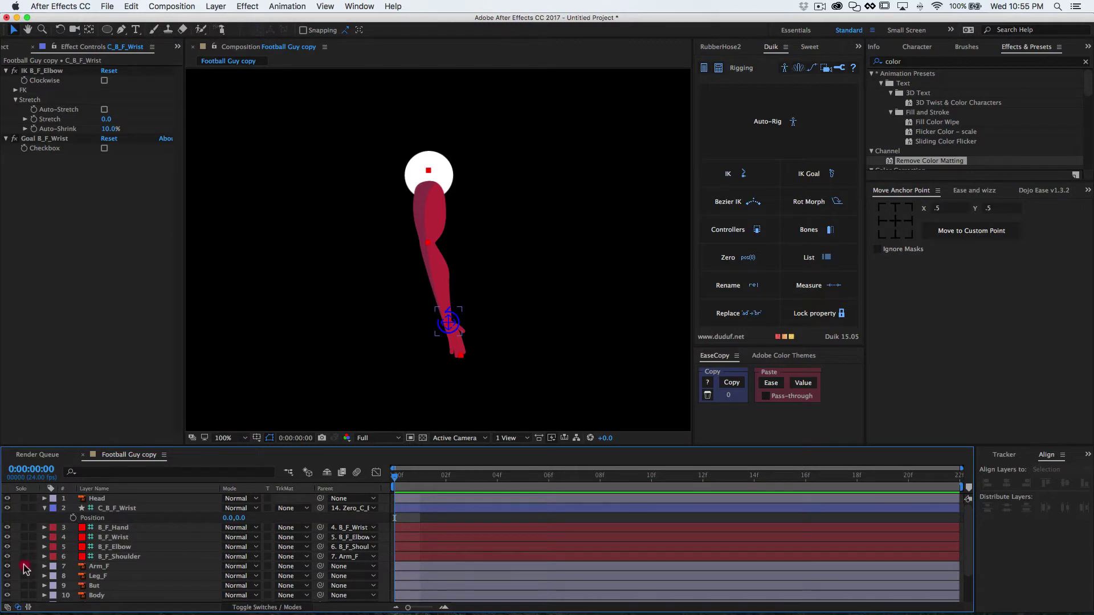
# Unsolo Arm_F and solo the Arm_B layer instead.
pyautogui.click(24, 566)
pyautogui.click(45, 508)
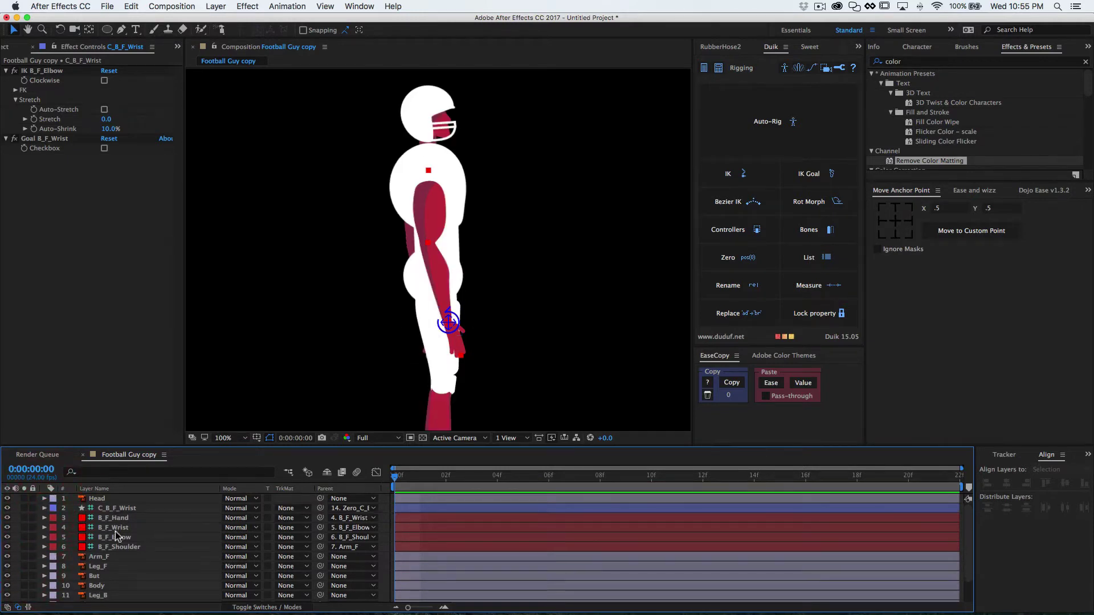
pyautogui.scroll(-3, 120, 544)
pyautogui.click(97, 589)
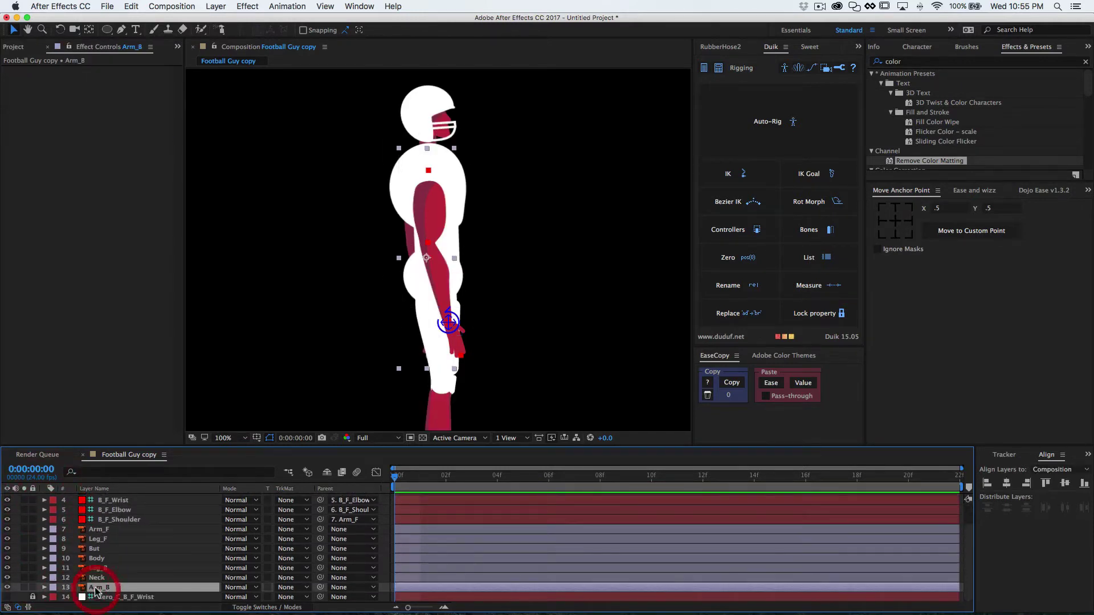
pyautogui.click(24, 587)
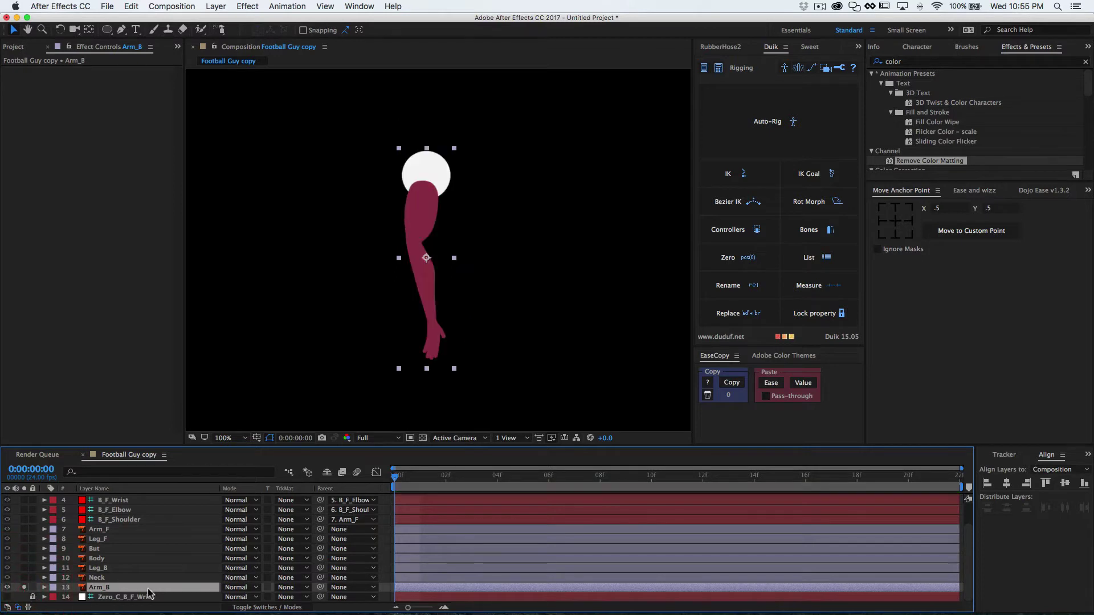
pyautogui.press('y')
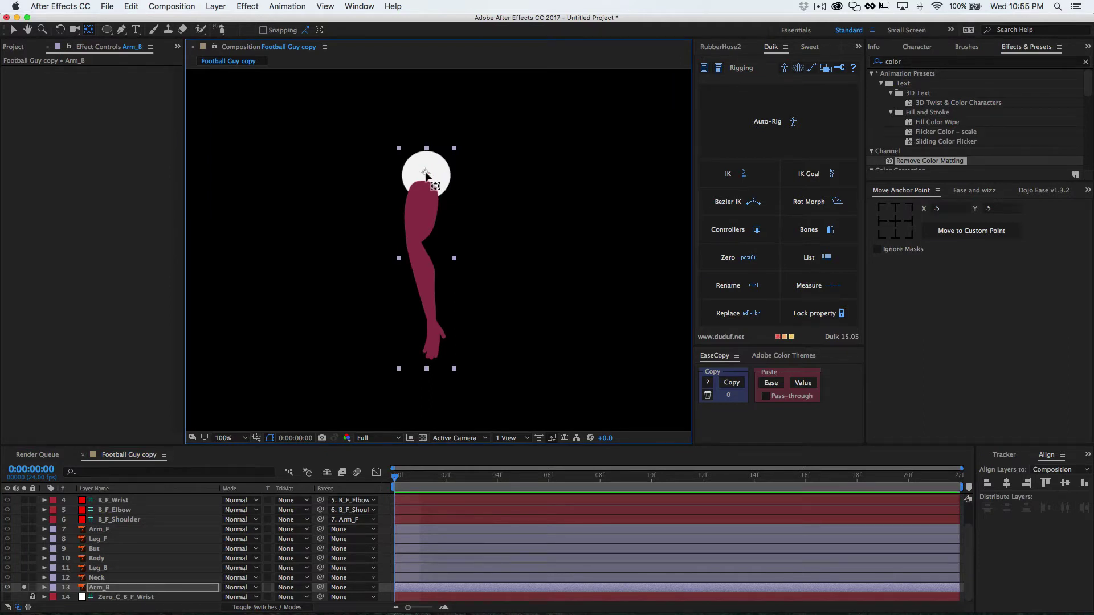
# Pin Arm_B at the shoulder circle, elbow, wrist and fingertips, then expand Mesh 1.
pyautogui.click(222, 32)
pyautogui.moveTo(223, 35); pyautogui.dragTo(270, 29)
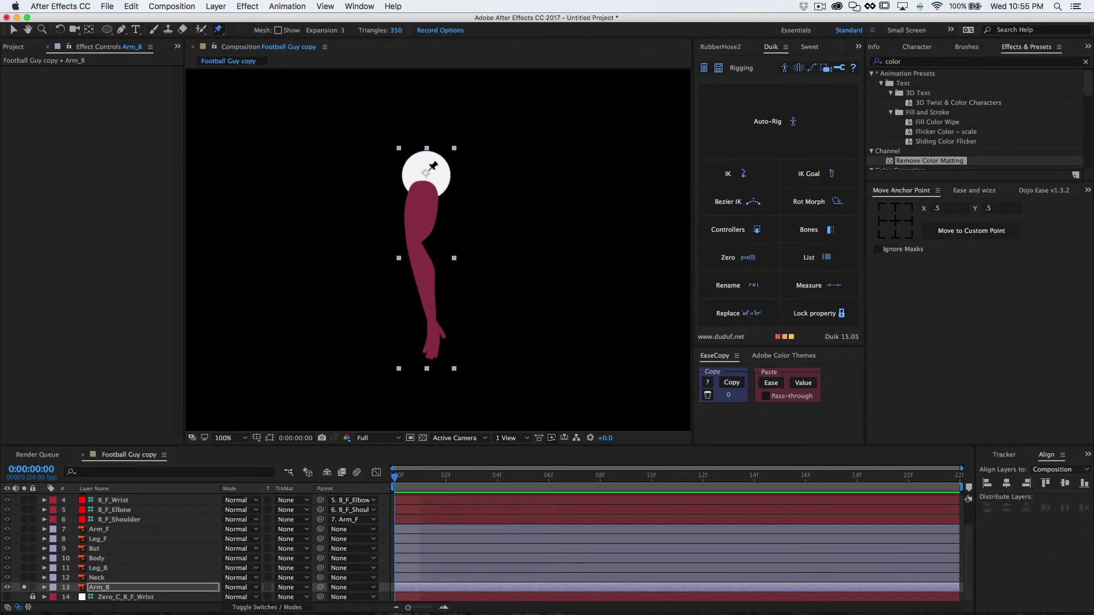
pyautogui.click(426, 172)
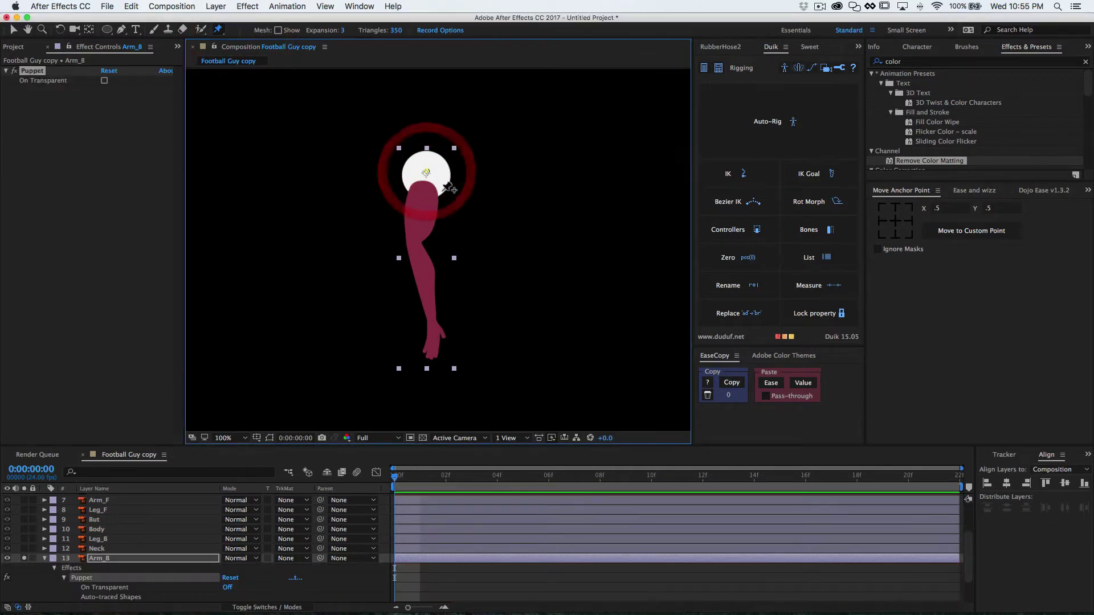
pyautogui.click(415, 241)
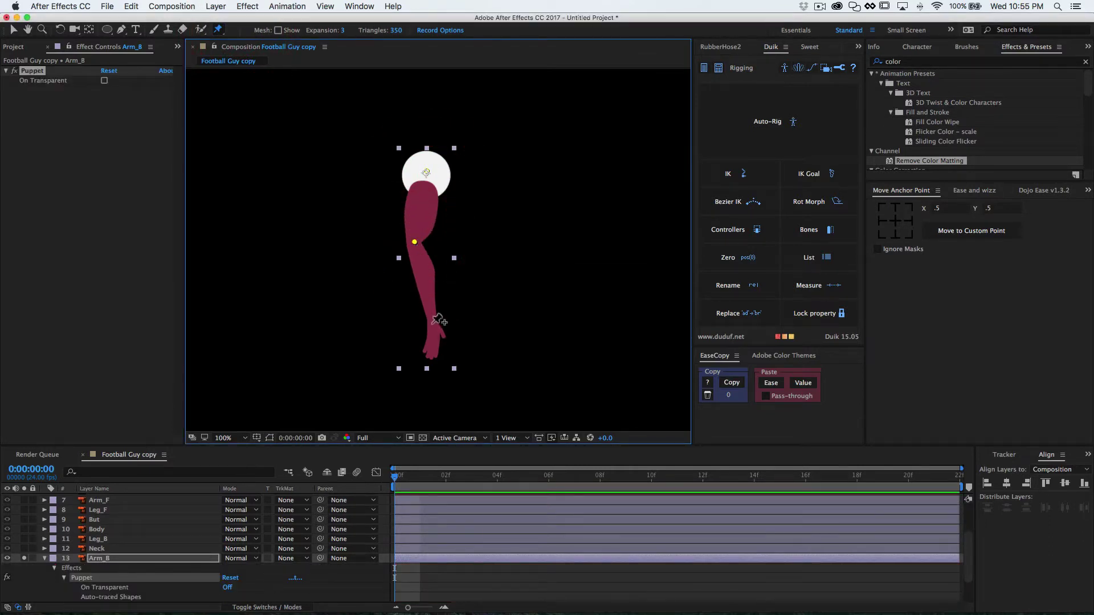
pyautogui.click(431, 323)
pyautogui.click(432, 356)
pyautogui.scroll(-3, 104, 548)
pyautogui.click(74, 568)
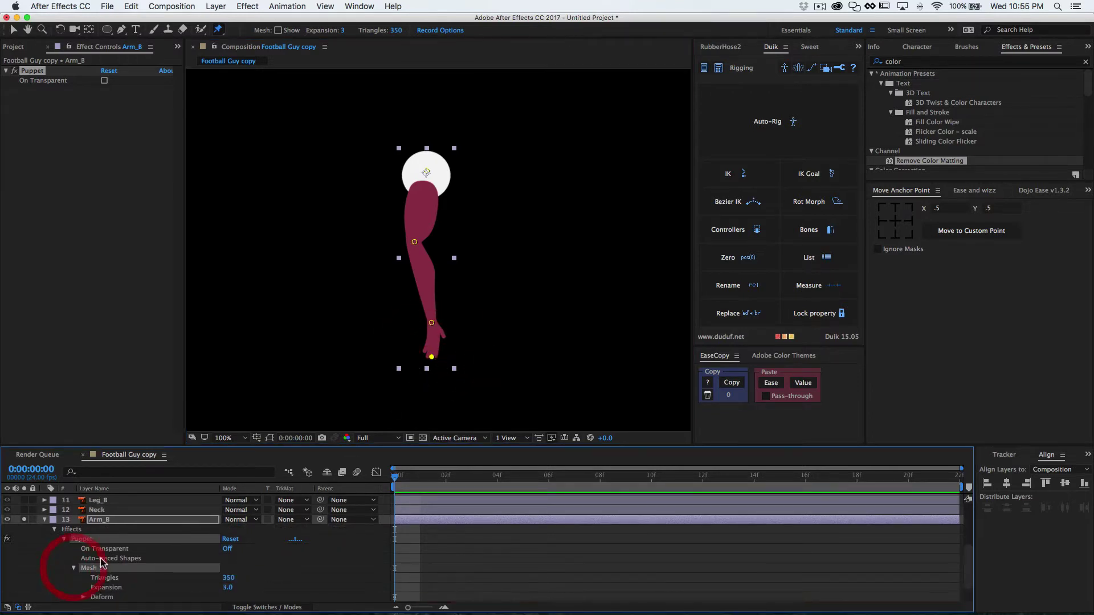
# Rename the back arm's Puppet Pins 4 and 3 to B_Hand and B_Wrist.
pyautogui.scroll(-2, 81, 572)
pyautogui.click(83, 578)
pyautogui.scroll(-3, 102, 562)
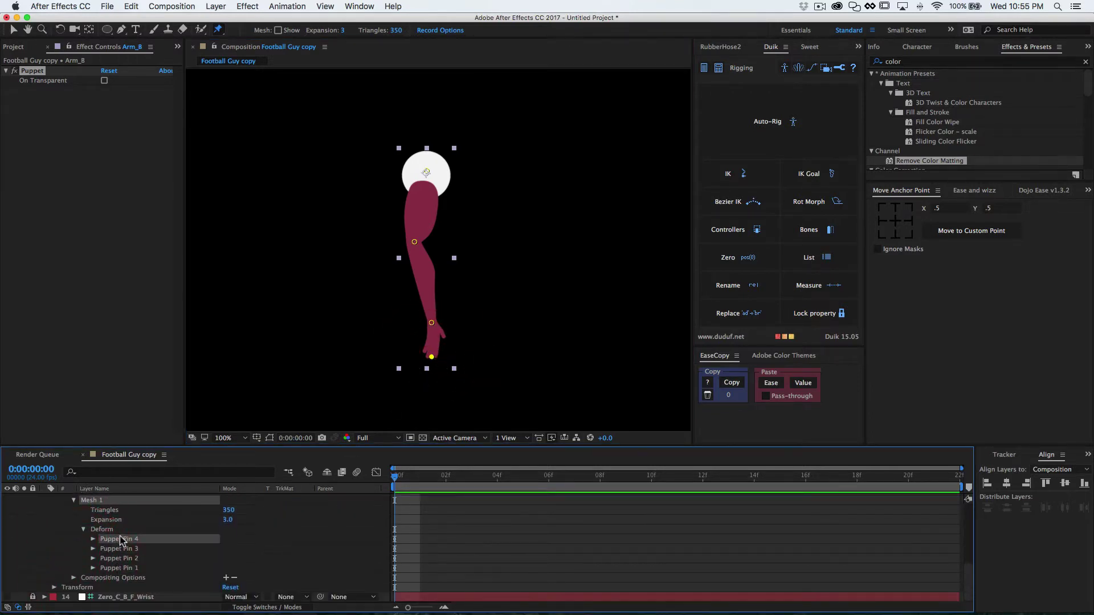
pyautogui.press('Return')
pyautogui.write('B_Hand')
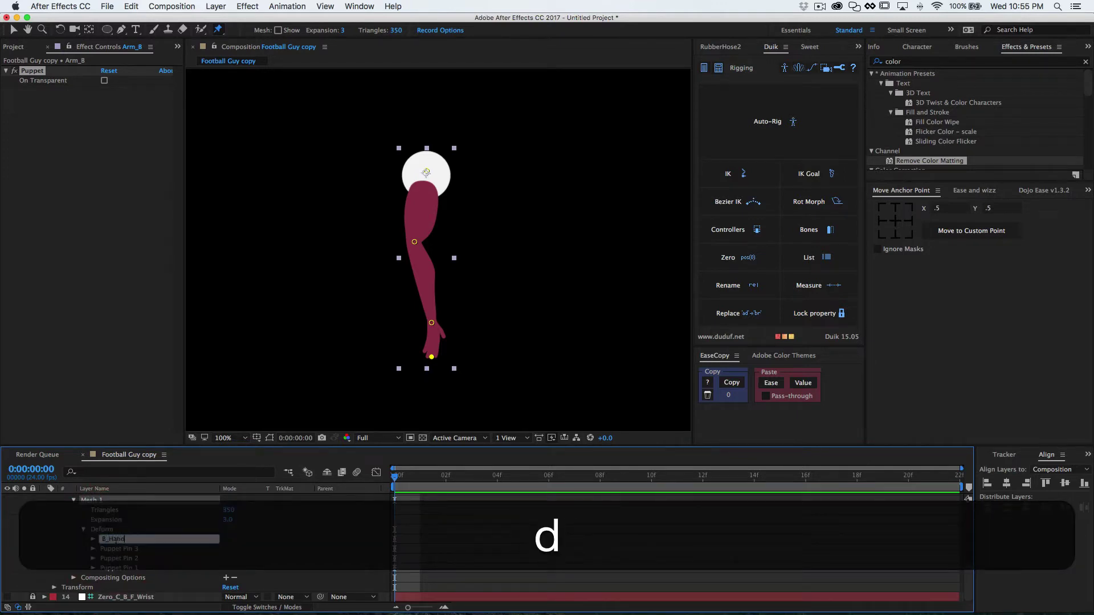
pyautogui.click(113, 552)
pyautogui.press('Return')
pyautogui.write('B')
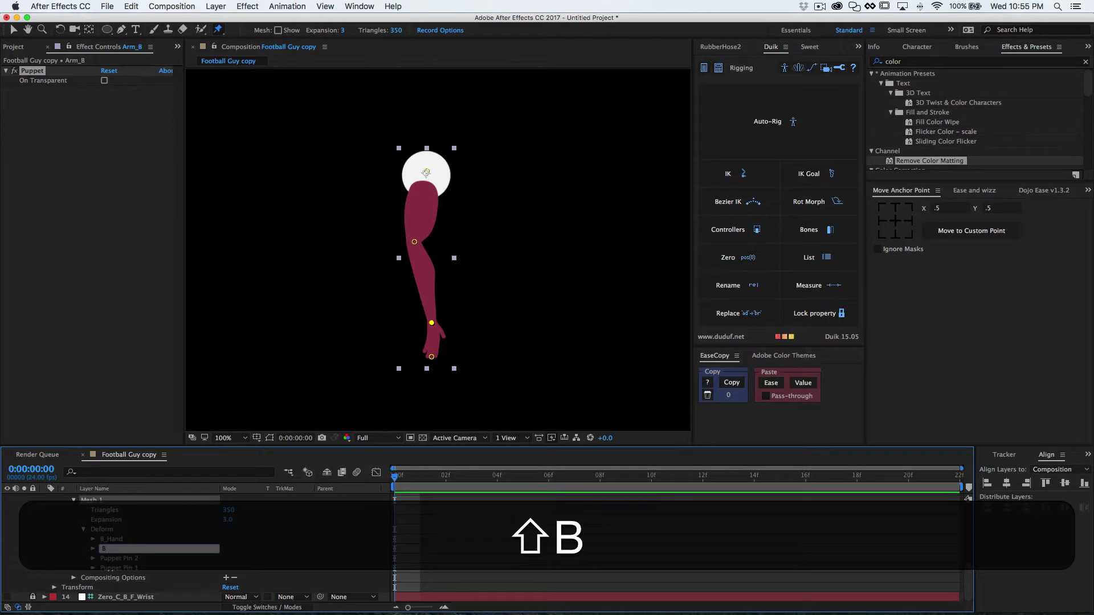
pyautogui.write('_Wrist')
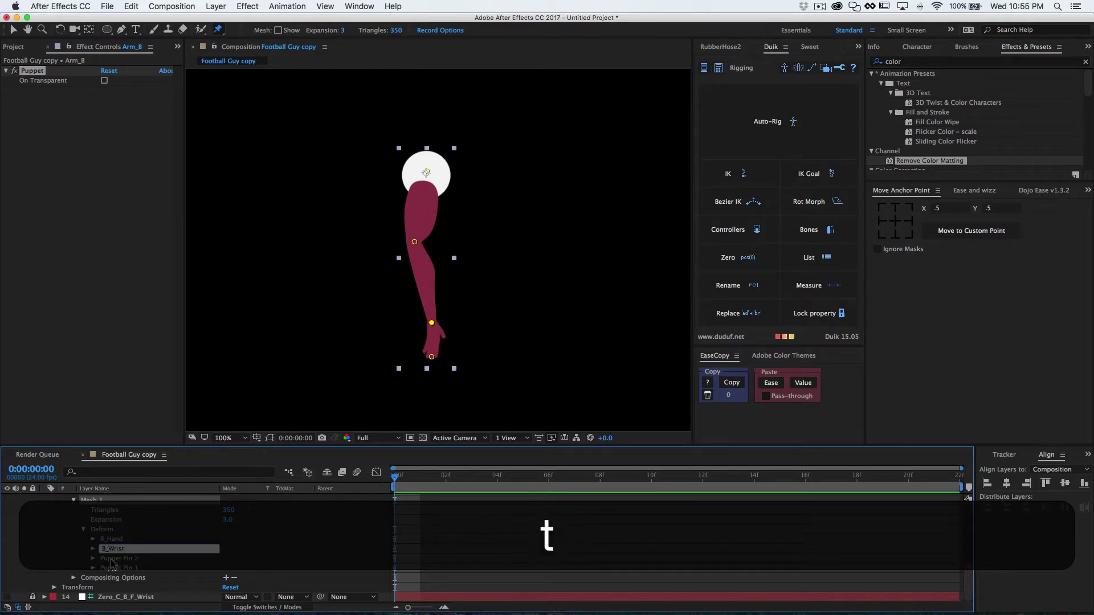
# Rename Puppet Pins 2 and 1 to B_Elbow and B_Shoulder, then select all four pins.
pyautogui.click(112, 560)
pyautogui.press('Return')
pyautogui.write('B')
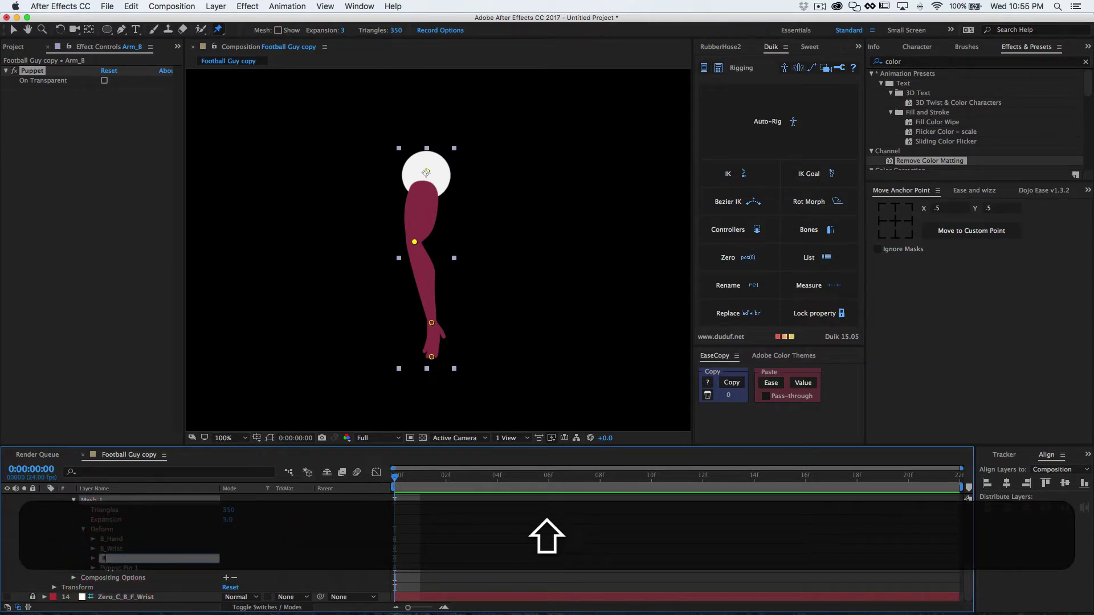
pyautogui.write('_Elbow')
pyautogui.click(109, 568)
pyautogui.press('Return')
pyautogui.write('B')
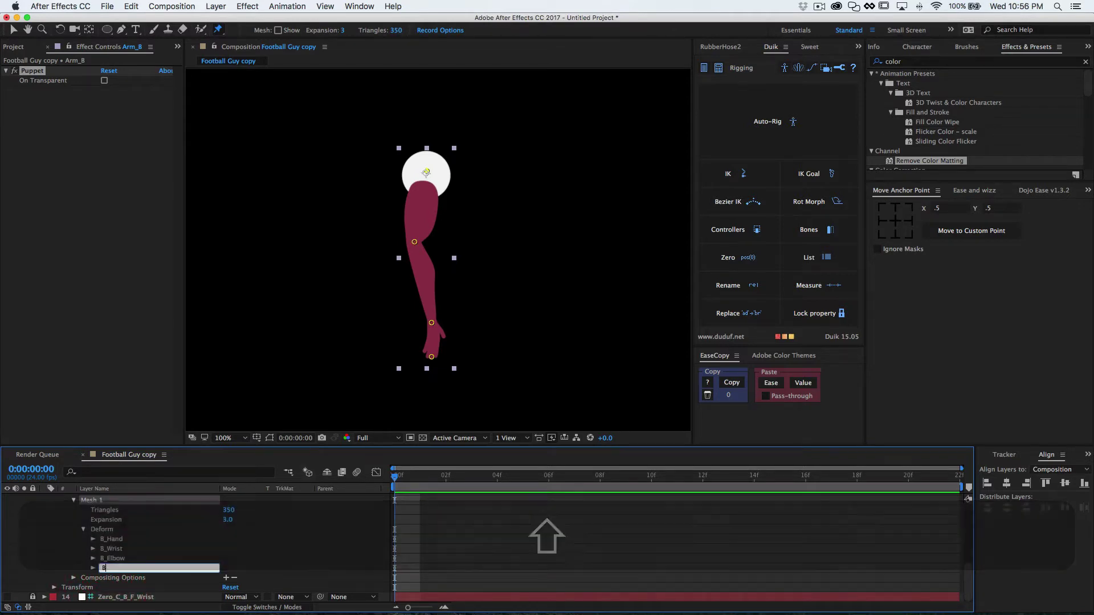
pyautogui.write('_Shoulder')
pyautogui.press('Return')
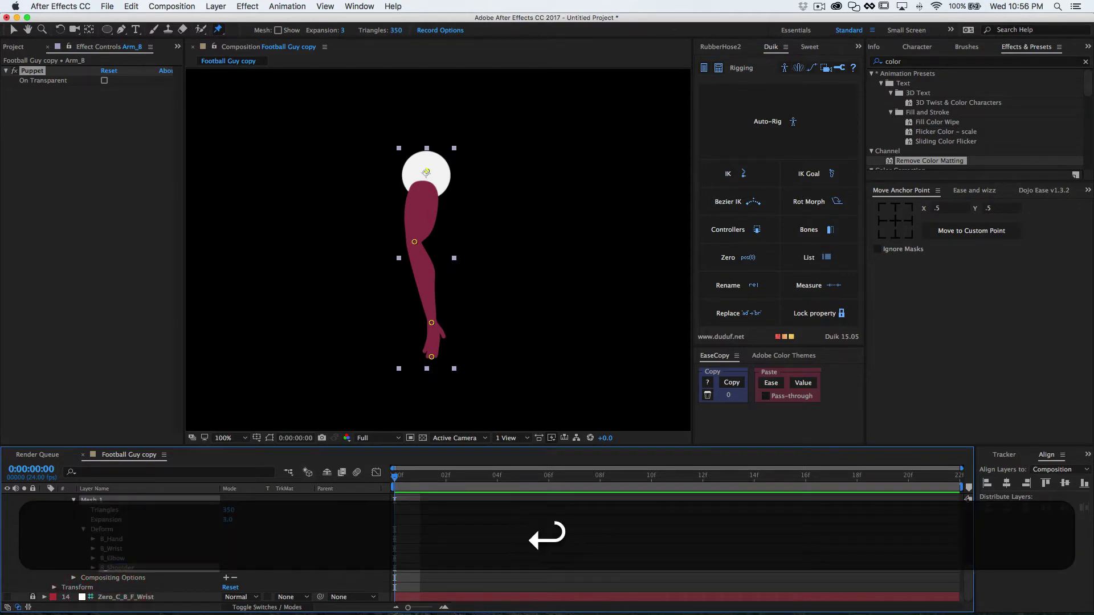
pyautogui.click(111, 539)
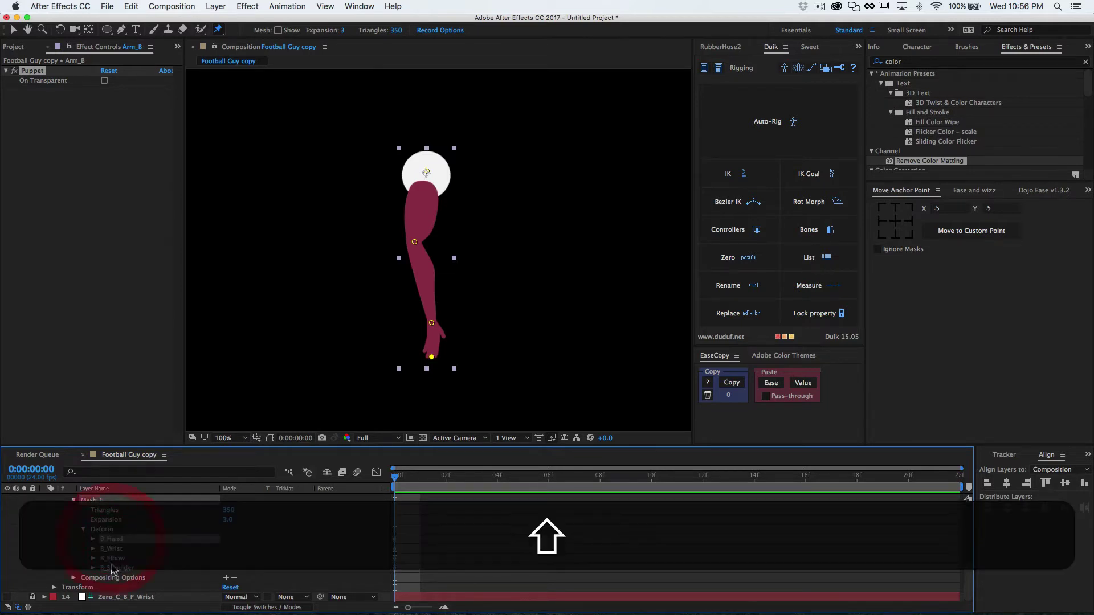
pyautogui.keyDown('shift'); pyautogui.click(113, 569); pyautogui.keyUp('shift')
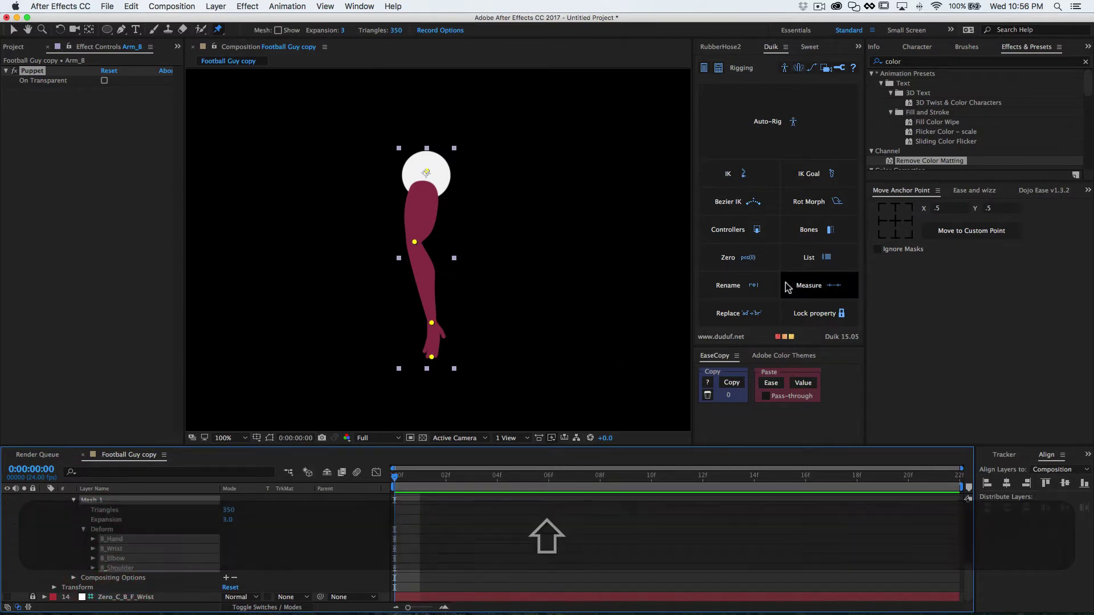
# Create Duik bone layers B_B_Hand through B_B_Shoulder from the four back-arm pins.
pyautogui.click(811, 240)
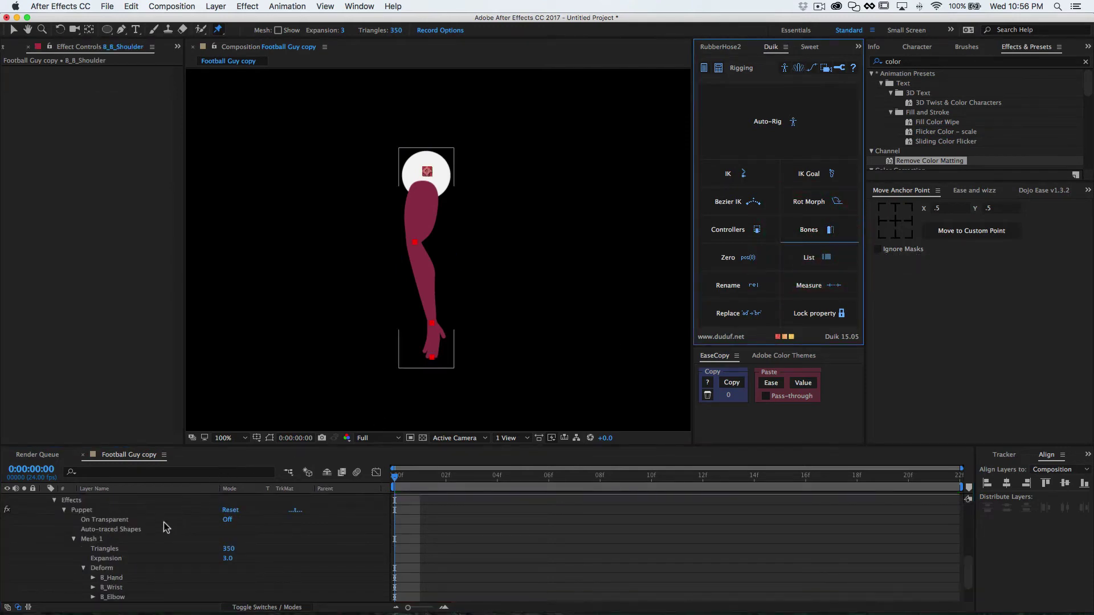
pyautogui.scroll(2, 146, 533)
pyautogui.click(44, 519)
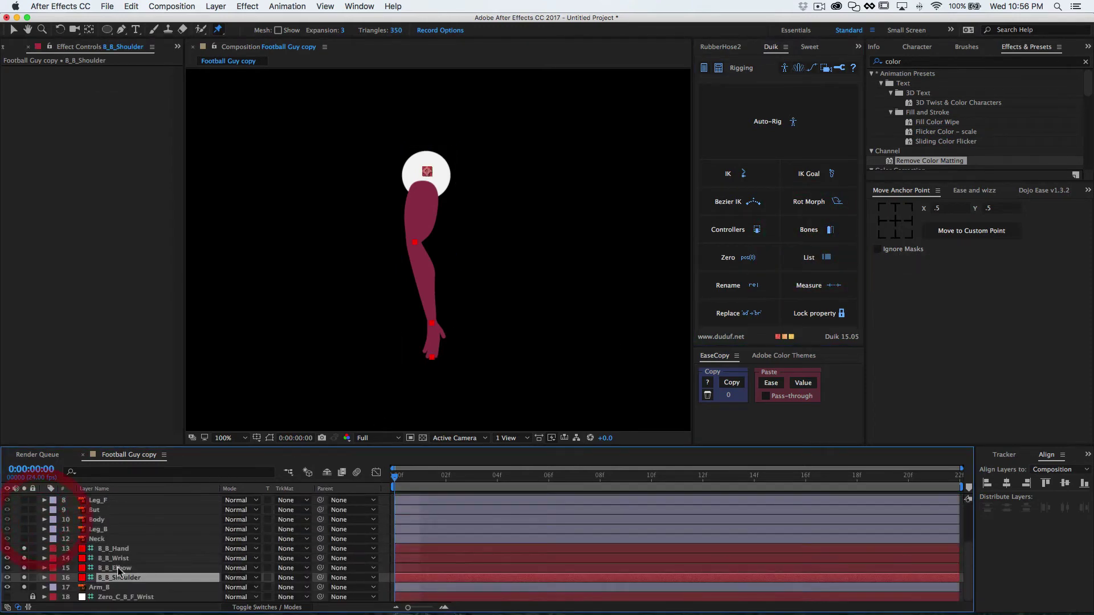
# Add a C_B_B_Wrist controller above the arm bones, then select the wrist, elbow and shoulder bones.
pyautogui.click(114, 559)
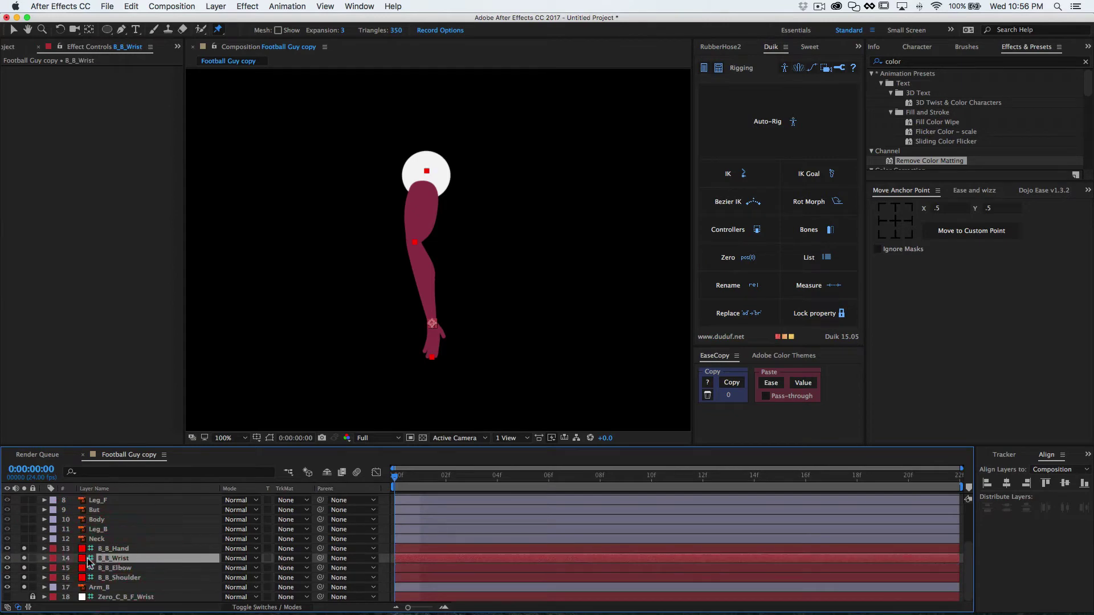
pyautogui.press('v')
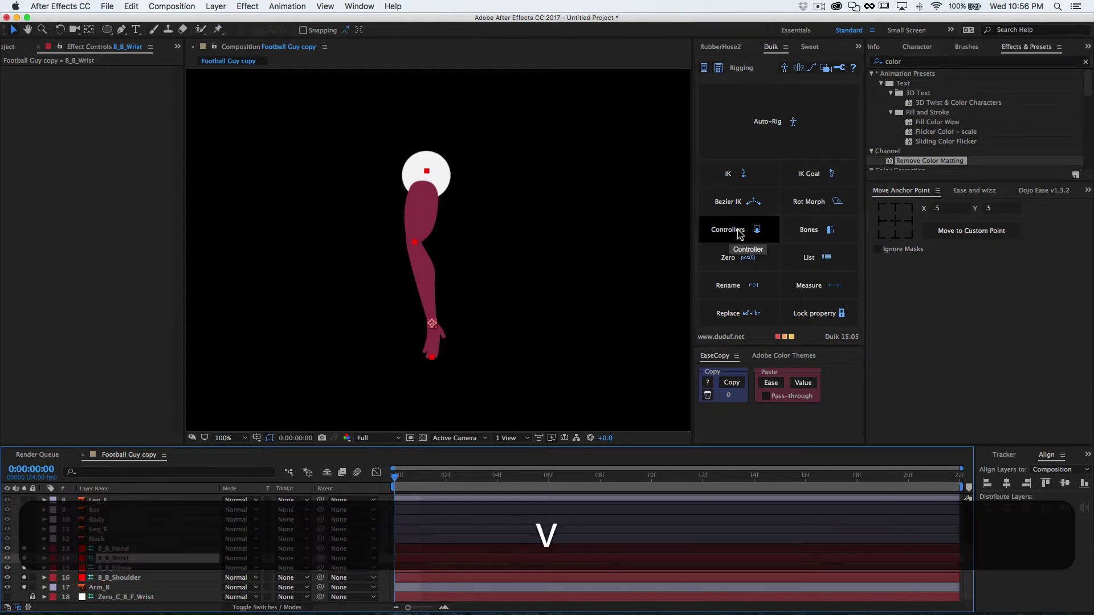
pyautogui.click(735, 230)
pyautogui.click(841, 221)
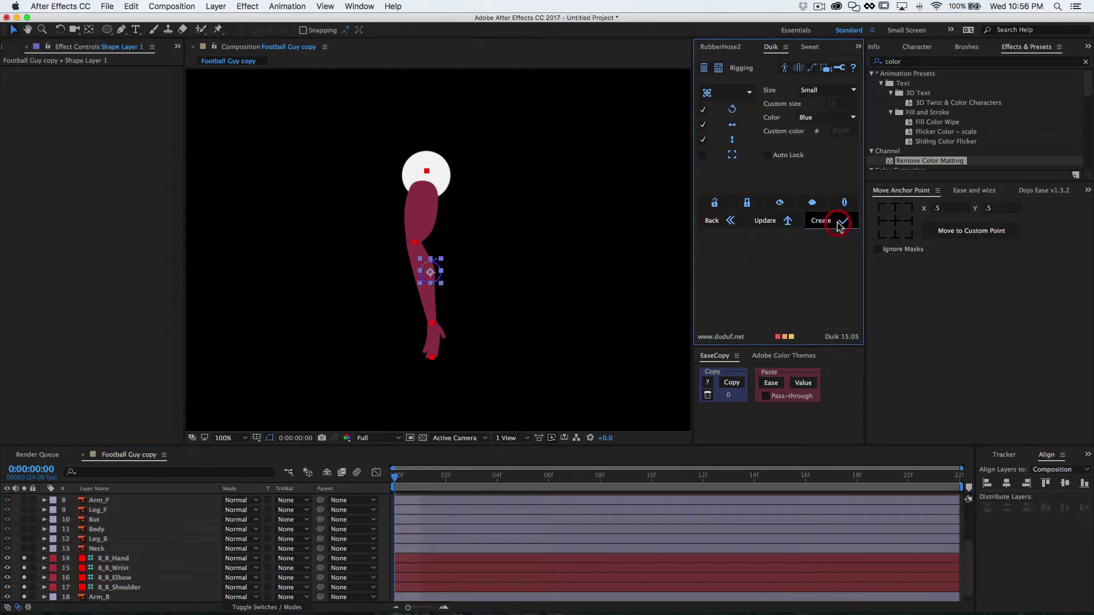
pyautogui.scroll(3, 127, 548)
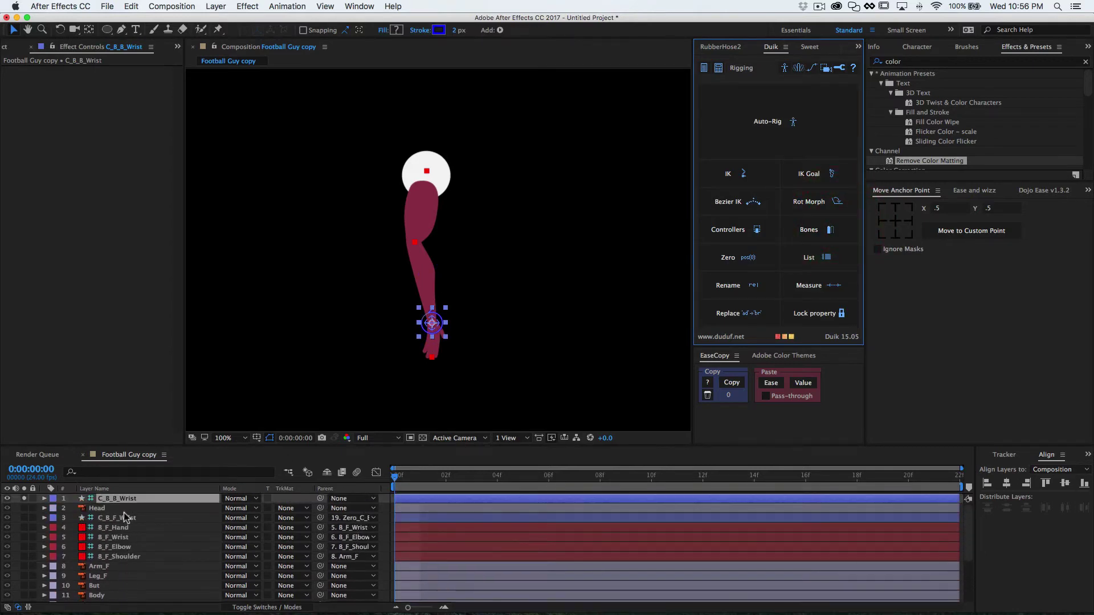
pyautogui.moveTo(126, 502); pyautogui.dragTo(132, 552)
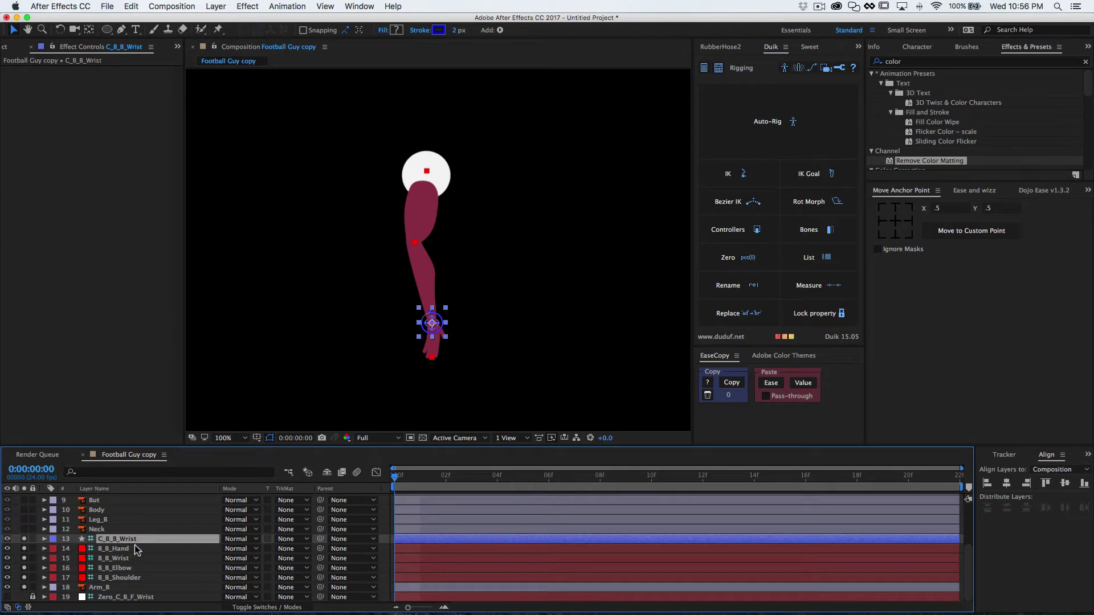
pyautogui.click(121, 559)
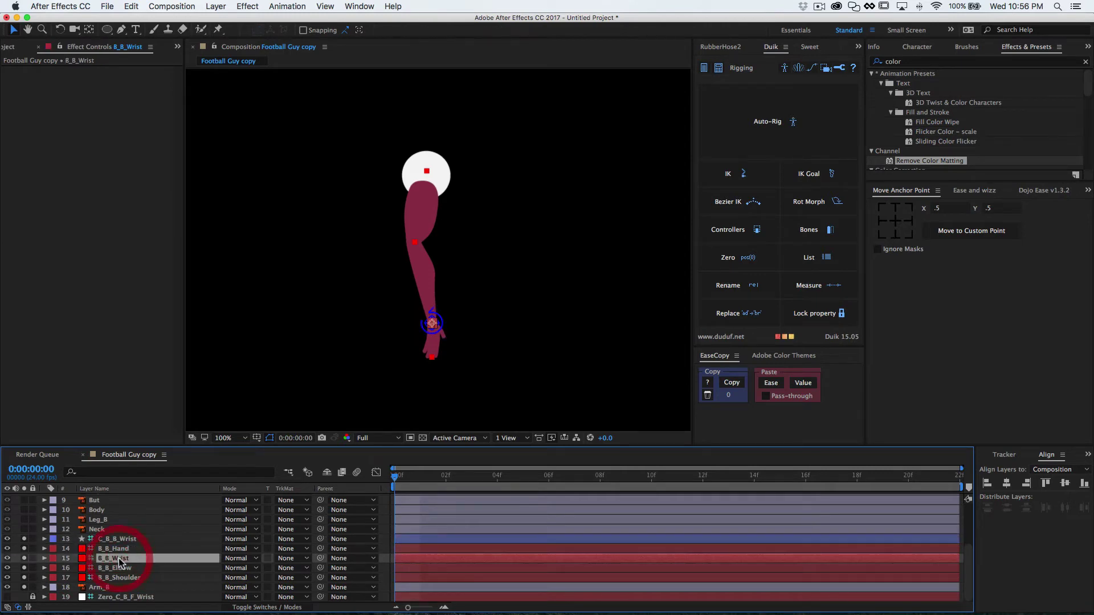
pyautogui.keyDown('super'); pyautogui.click(121, 568); pyautogui.keyUp('super')
pyautogui.keyDown('super'); pyautogui.click(119, 578); pyautogui.keyUp('super')
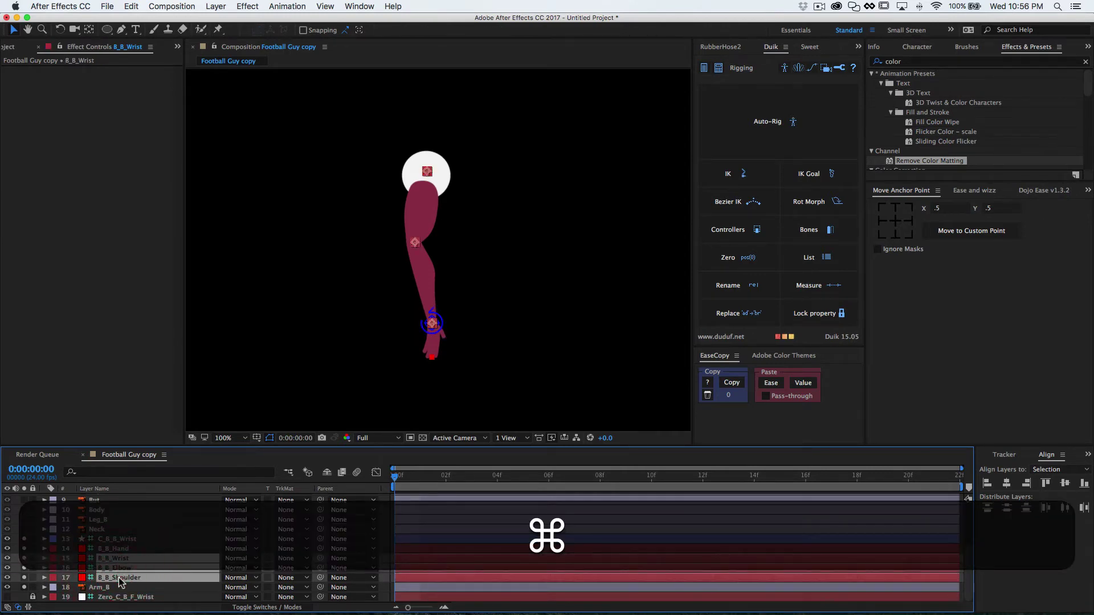
# Build a 2-Layer IK & Goal driven by C_B_B_Wrist, with Goal B_B_Wrist unchecked.
pyautogui.keyDown('super'); pyautogui.click(117, 539); pyautogui.keyUp('super')
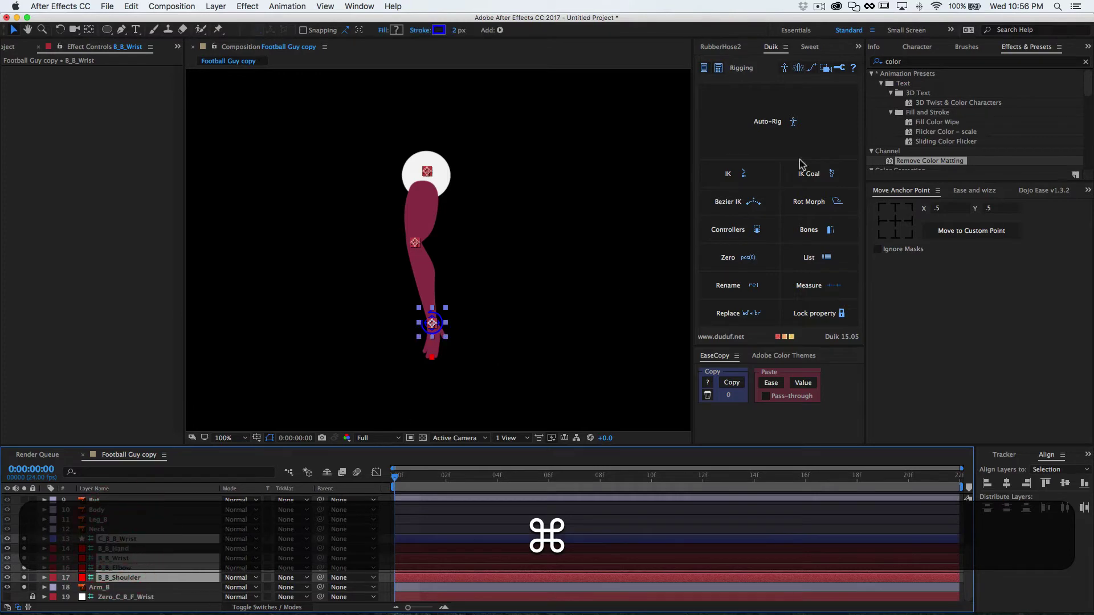
pyautogui.click(744, 174)
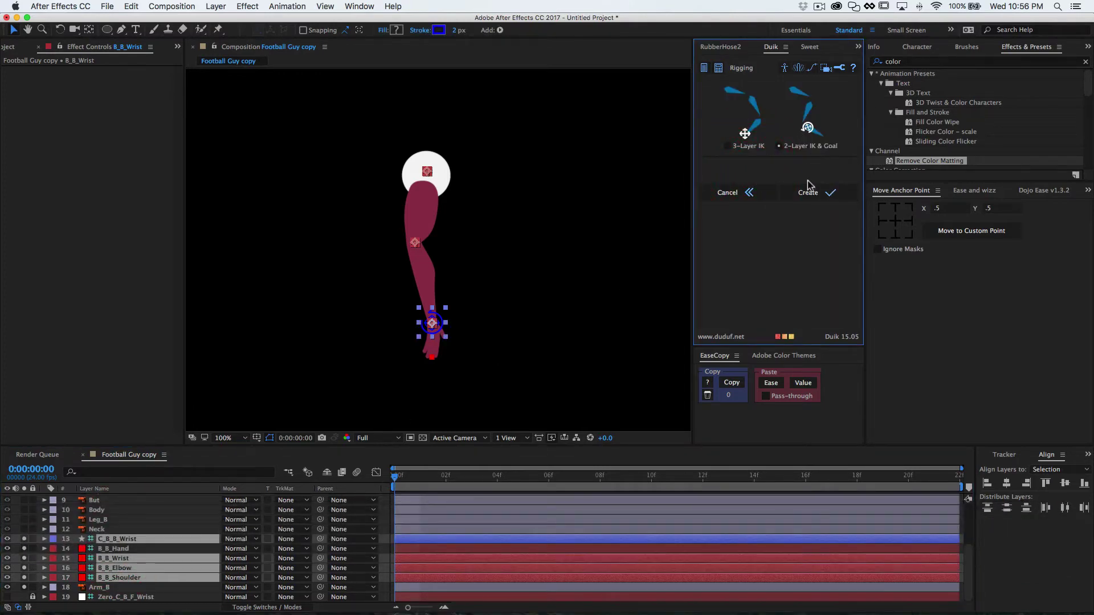
pyautogui.click(808, 193)
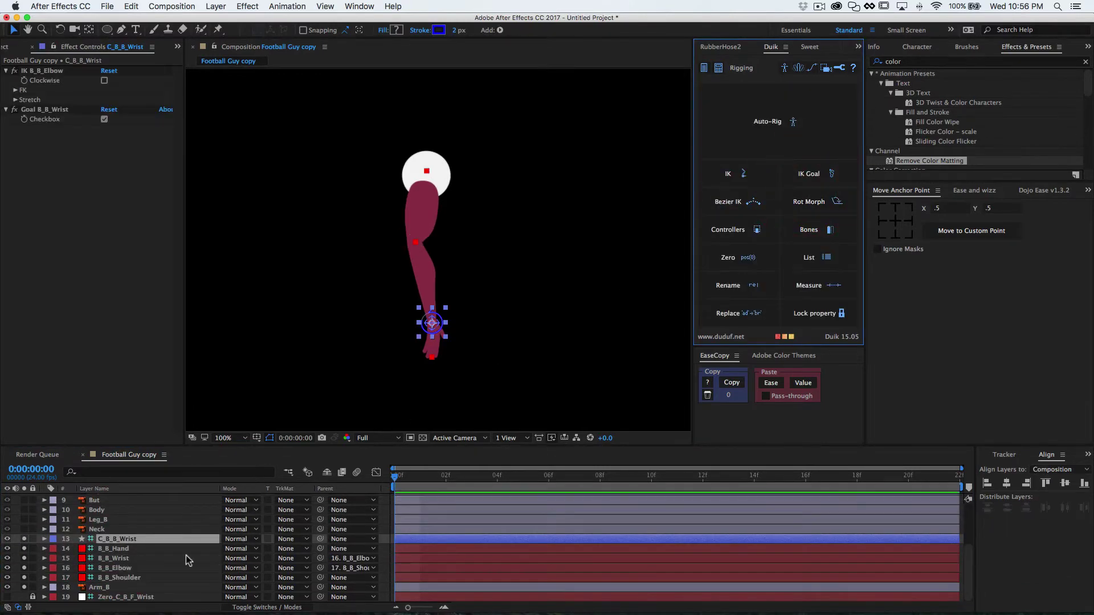
pyautogui.click(15, 100)
pyautogui.click(101, 110)
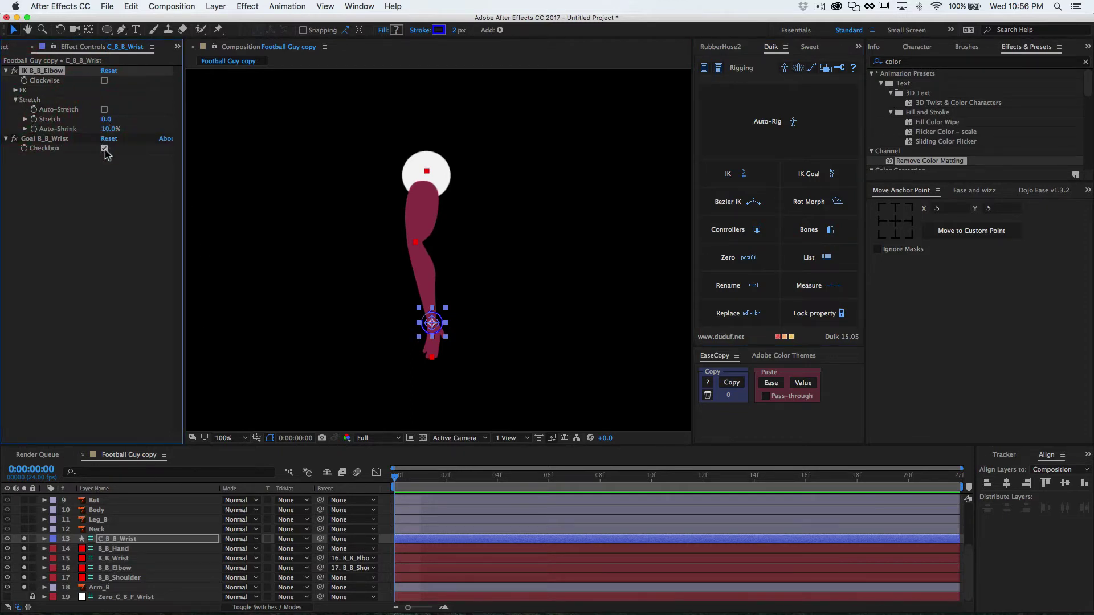
pyautogui.click(104, 149)
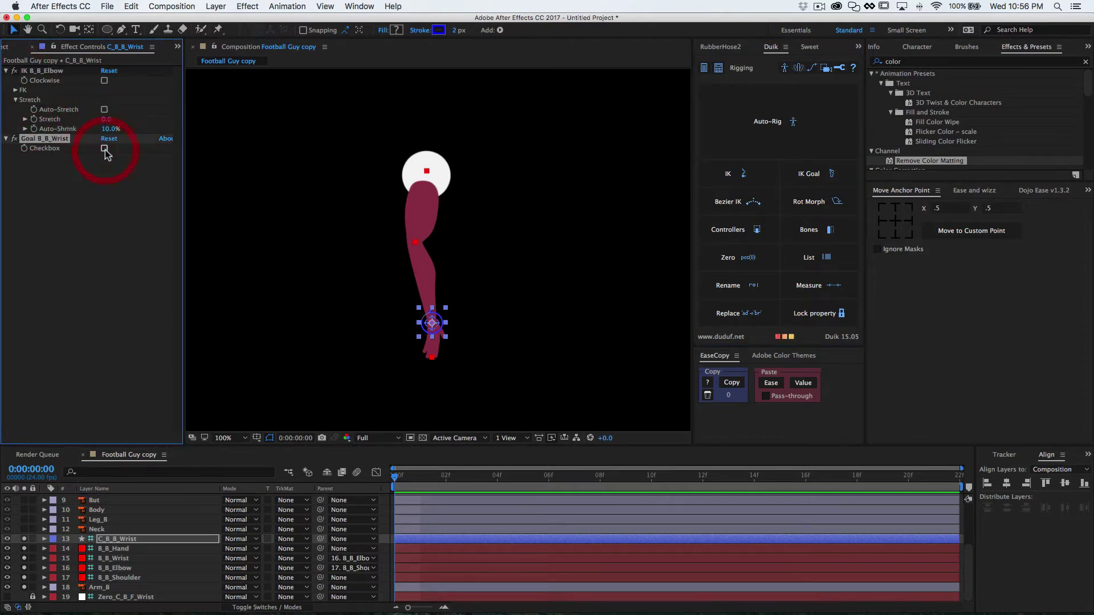
# Parent B_B_Hand to B_B_Wrist and B_B_Shoulder to Arm_B.
pyautogui.click(118, 549)
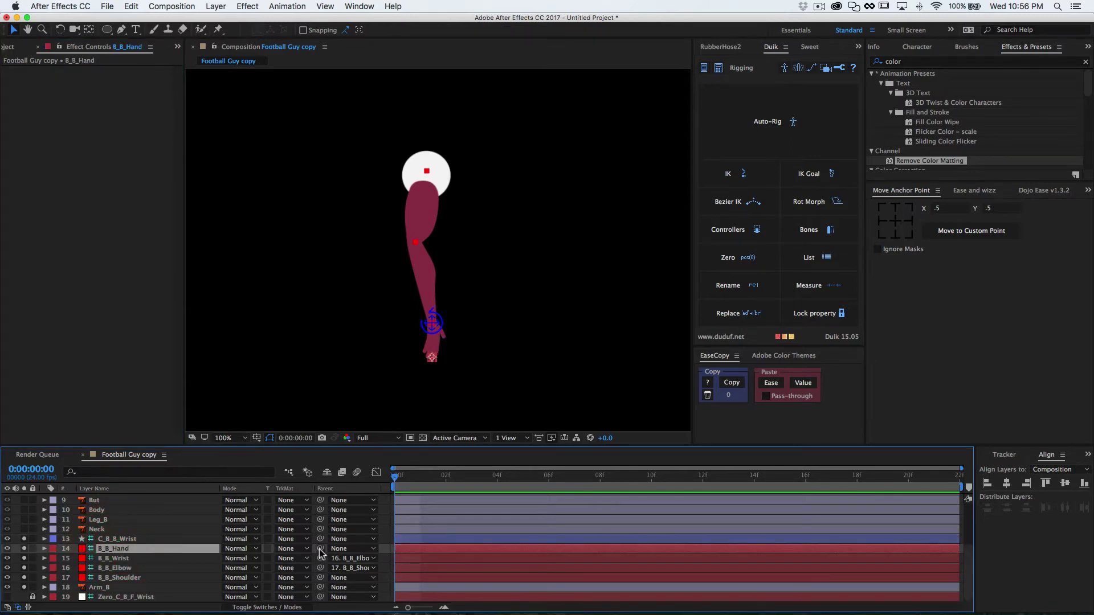
pyautogui.moveTo(320, 549); pyautogui.dragTo(125, 558)
pyautogui.click(120, 578)
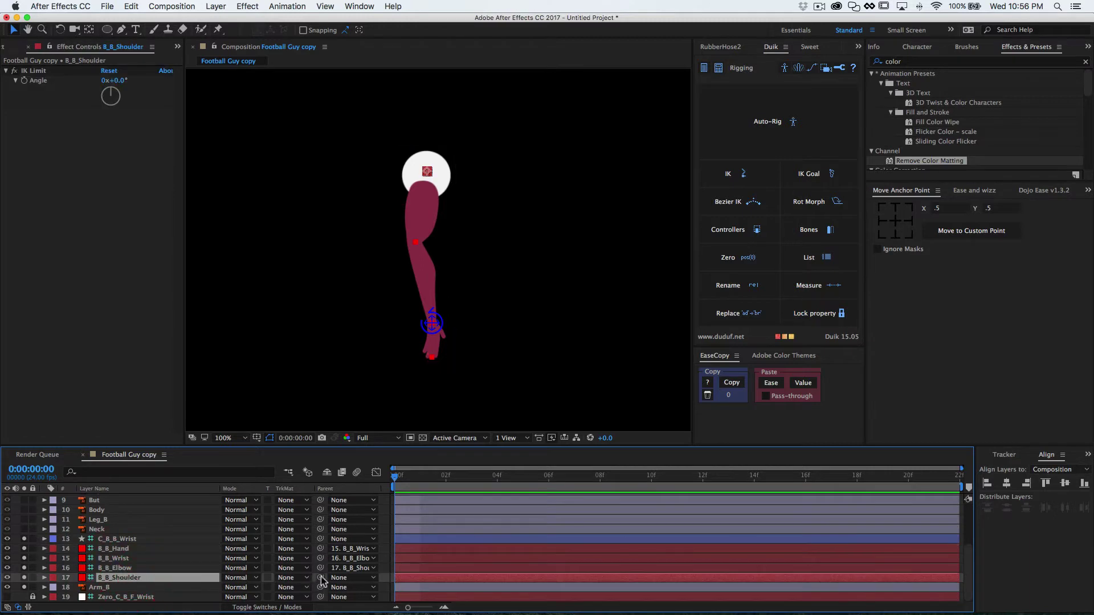
pyautogui.moveTo(322, 579); pyautogui.dragTo(108, 588)
# Place eight puppet pins on Arm_B running from the shoulder down to the hand.
pyautogui.click(108, 587)
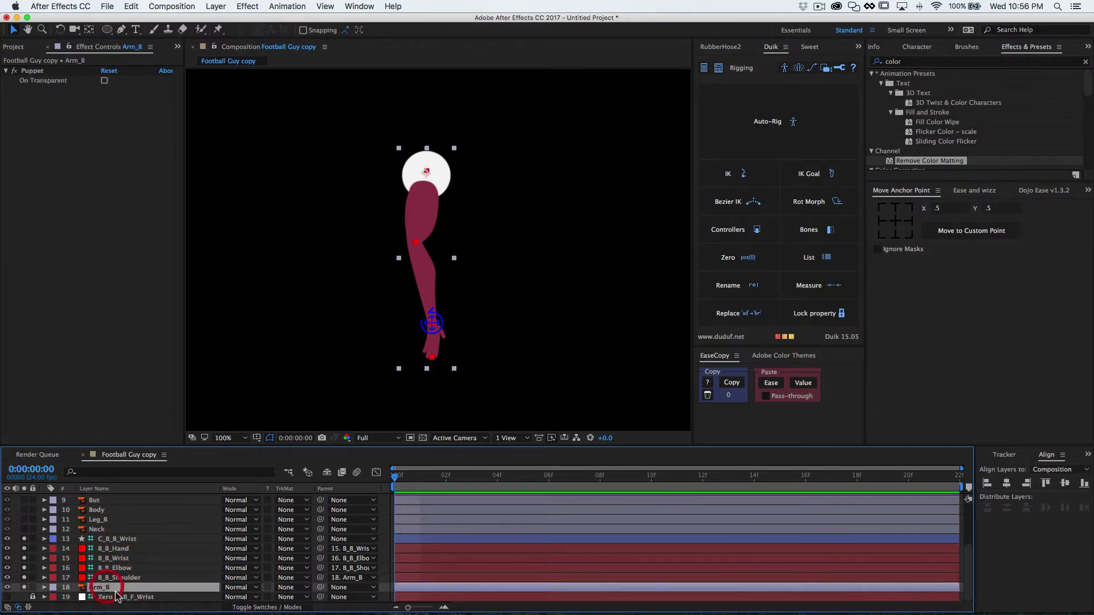
pyautogui.click(219, 31)
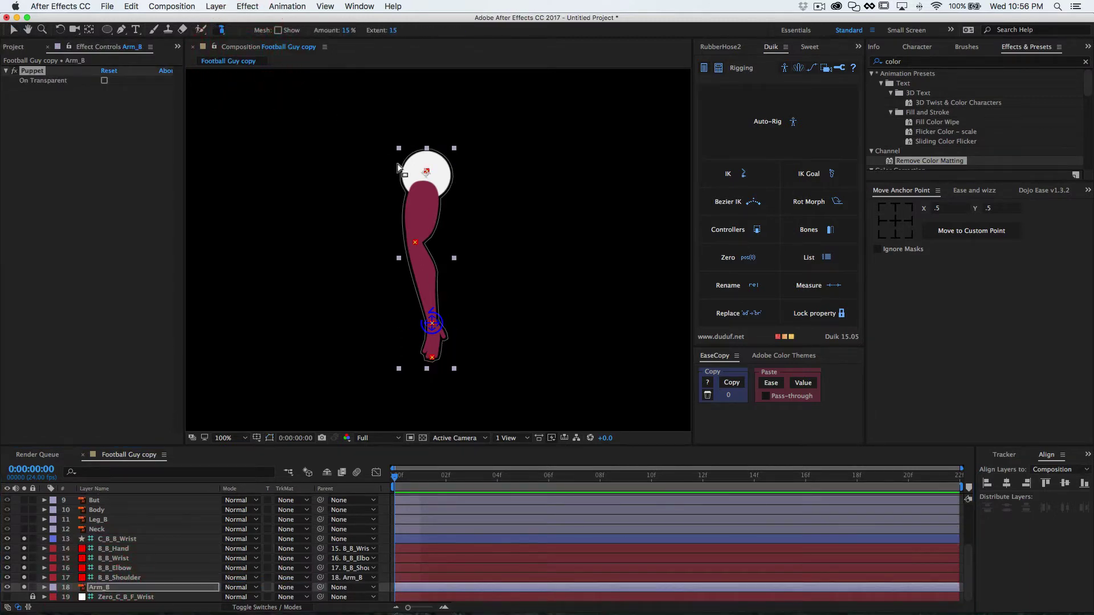
pyautogui.click(421, 189)
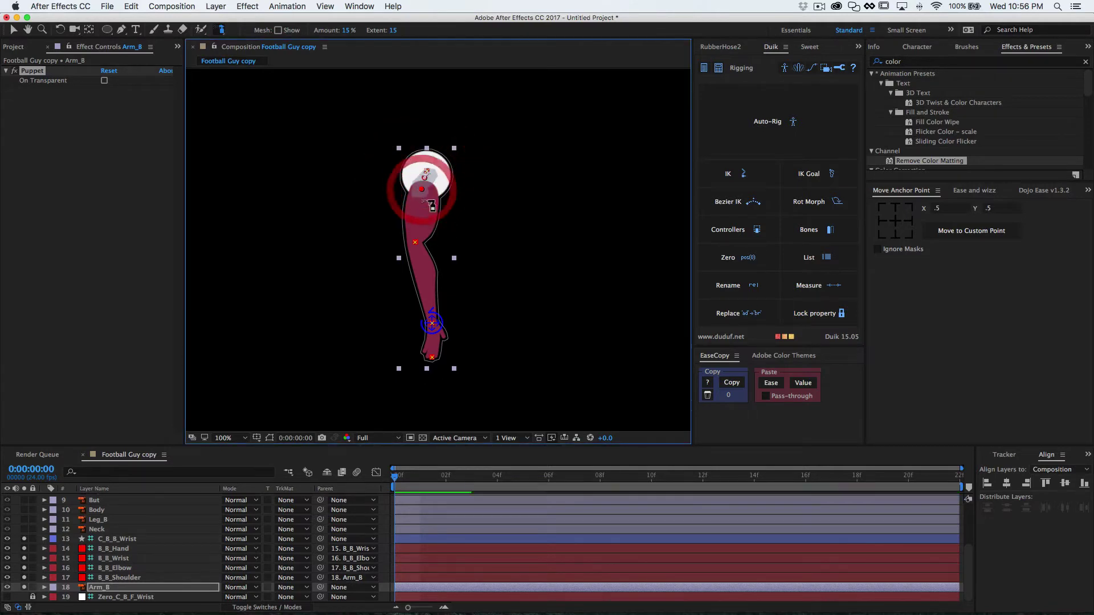
pyautogui.click(422, 202)
pyautogui.click(419, 214)
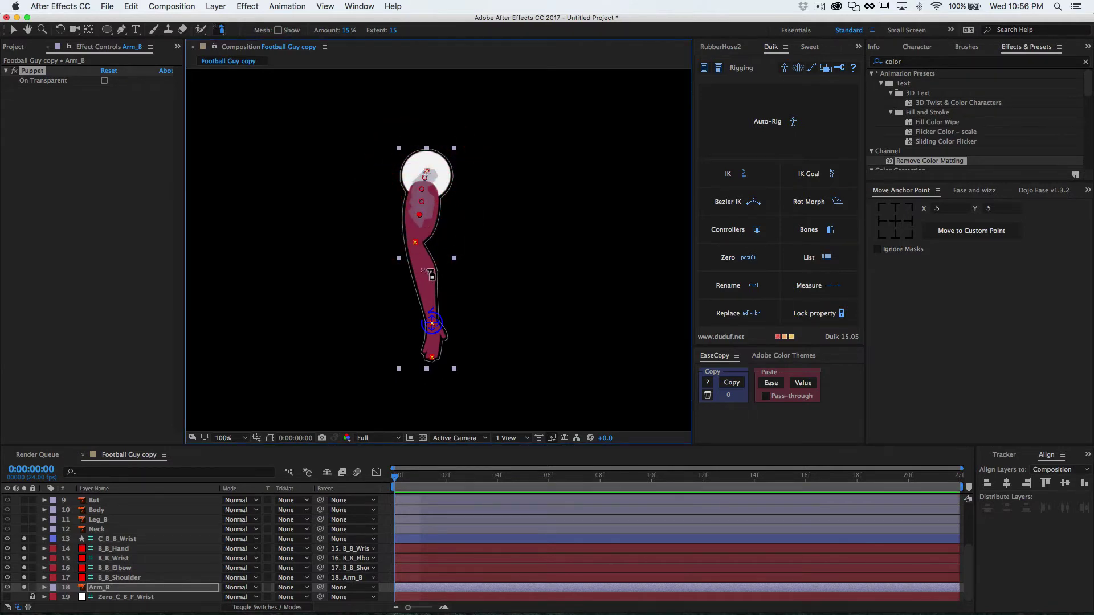
pyautogui.click(420, 261)
pyautogui.click(424, 273)
pyautogui.click(428, 287)
pyautogui.click(430, 300)
pyautogui.click(434, 340)
# Test-bend the arm with C_B_B_Wrist, undo it, and give the controller a Duik Zero parent.
pyautogui.click(111, 538)
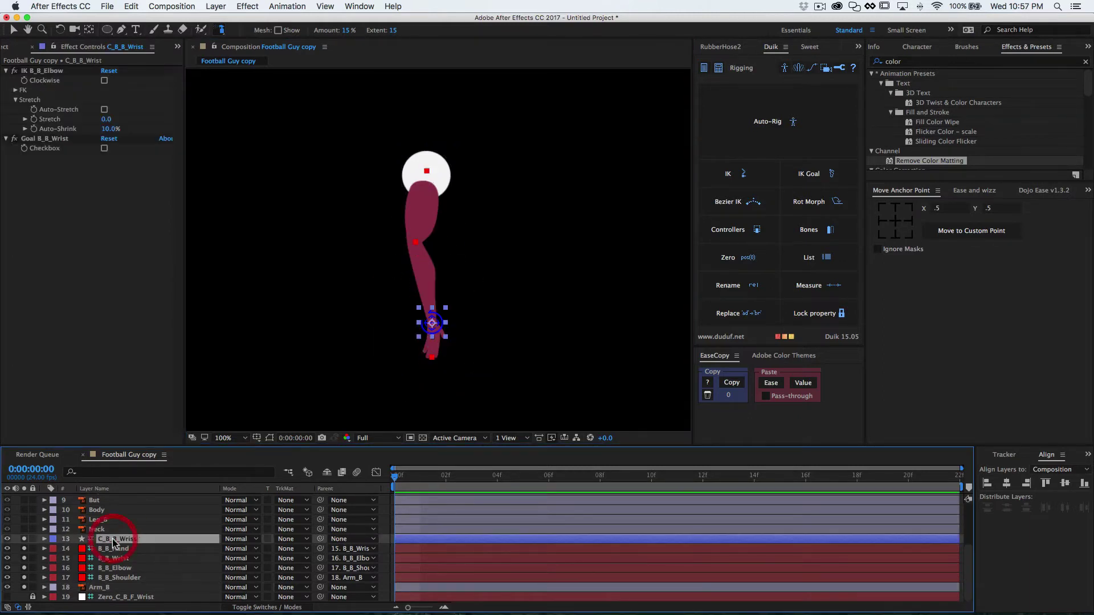
pyautogui.press('v')
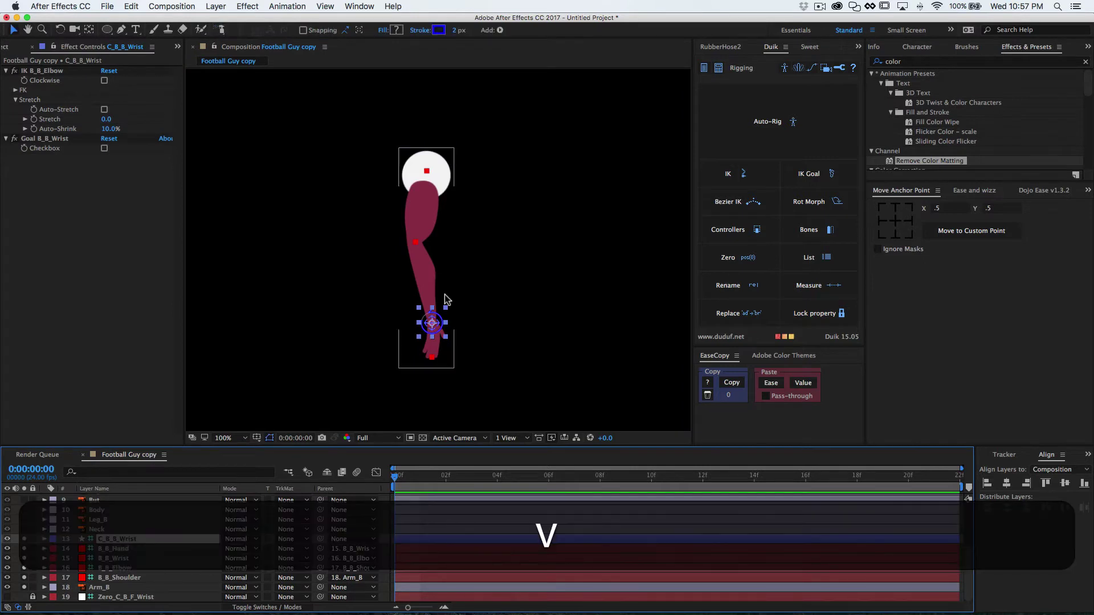
pyautogui.moveTo(433, 323); pyautogui.dragTo(484, 260)
pyautogui.press('super+z')
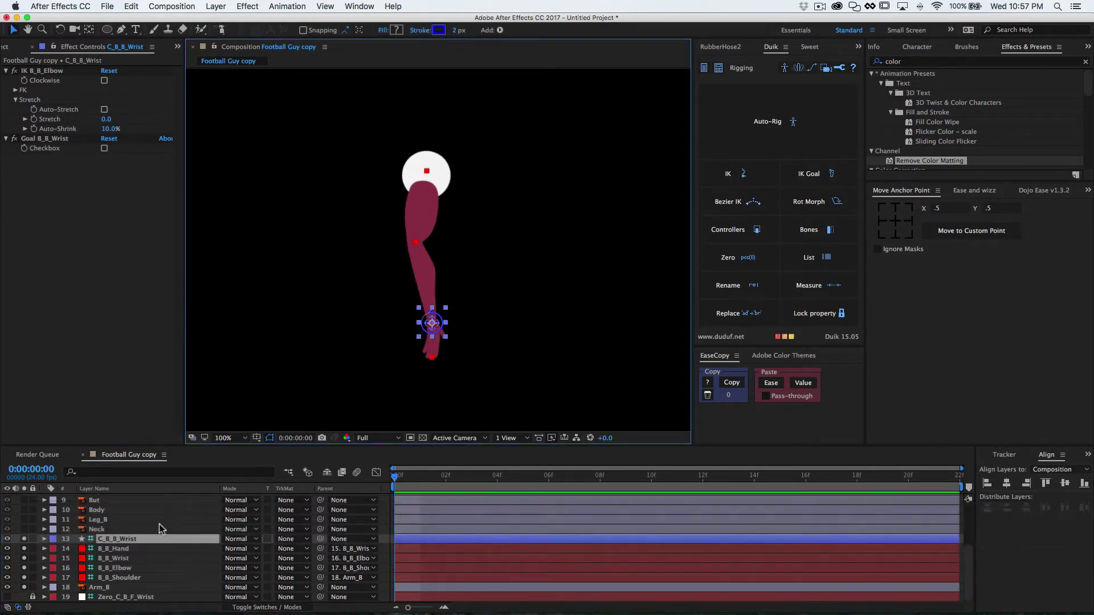
pyautogui.click(722, 254)
# Turn off Solo on the arm layers so the whole football player shows again.
pyautogui.click(124, 539)
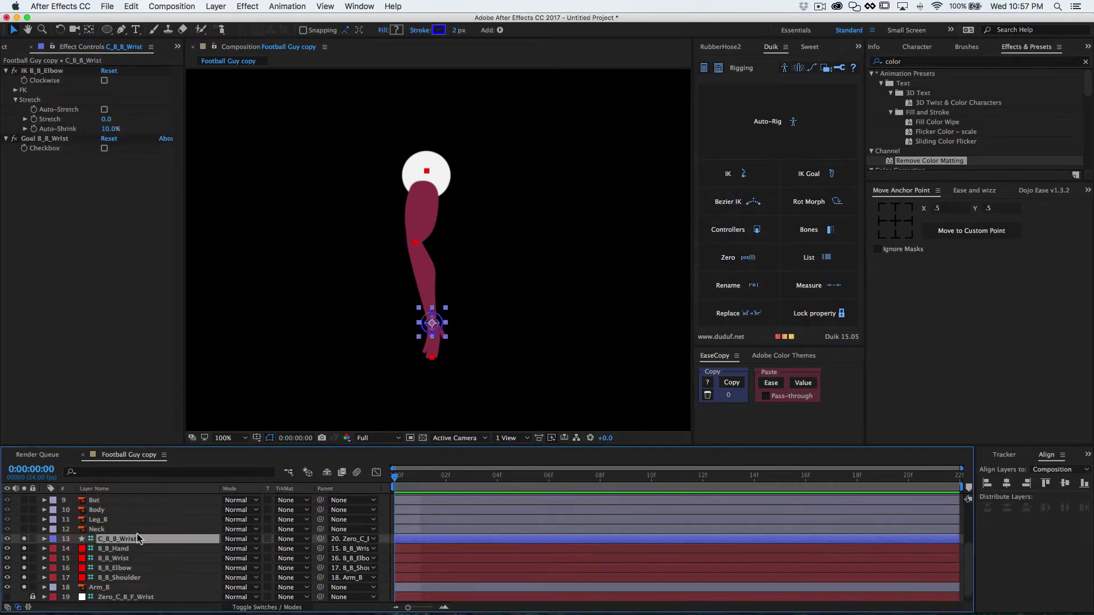
pyautogui.press('p')
pyautogui.moveTo(24, 539); pyautogui.dragTo(25, 570)
pyautogui.click(24, 587)
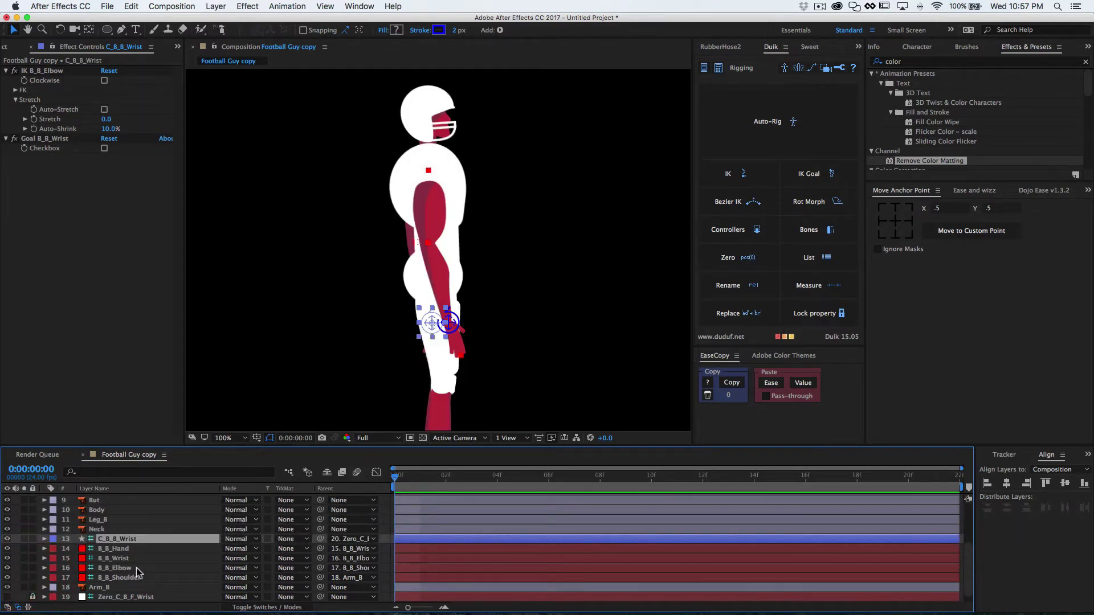
pyautogui.scroll(2, 117, 562)
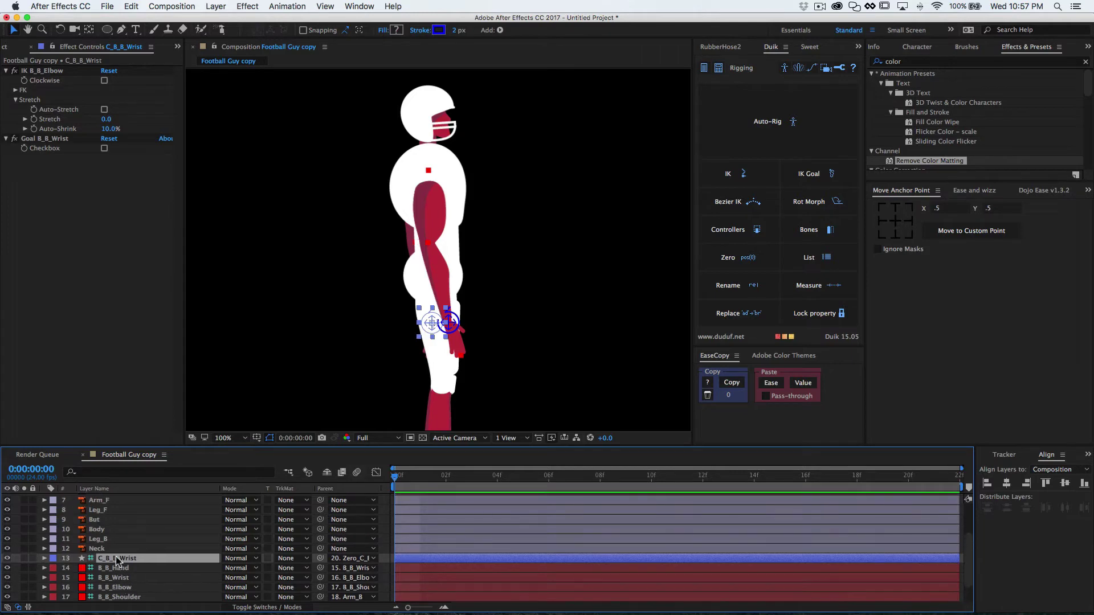
# Solo the Leg_F layer and move its anchor point up to the top of the thigh.
pyautogui.click(97, 530)
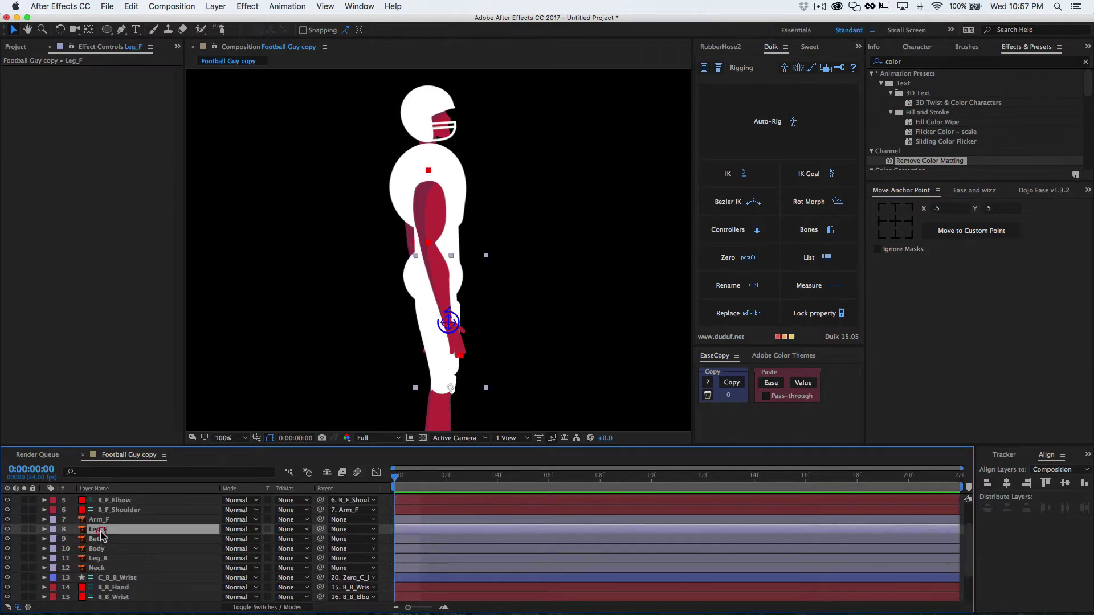
pyautogui.click(24, 529)
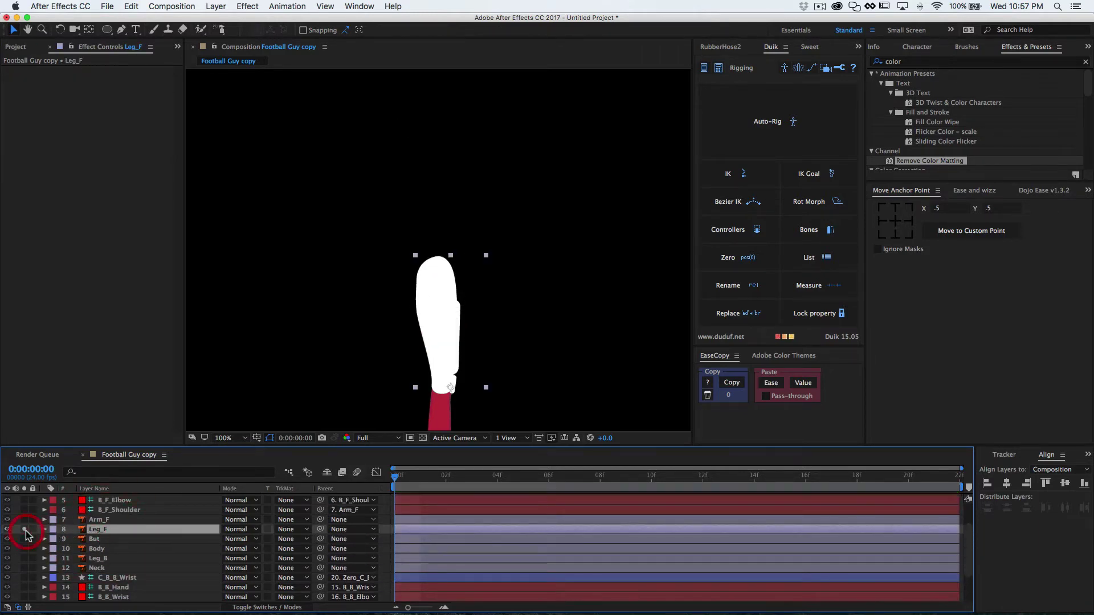
pyautogui.scroll(4, 469, 264)
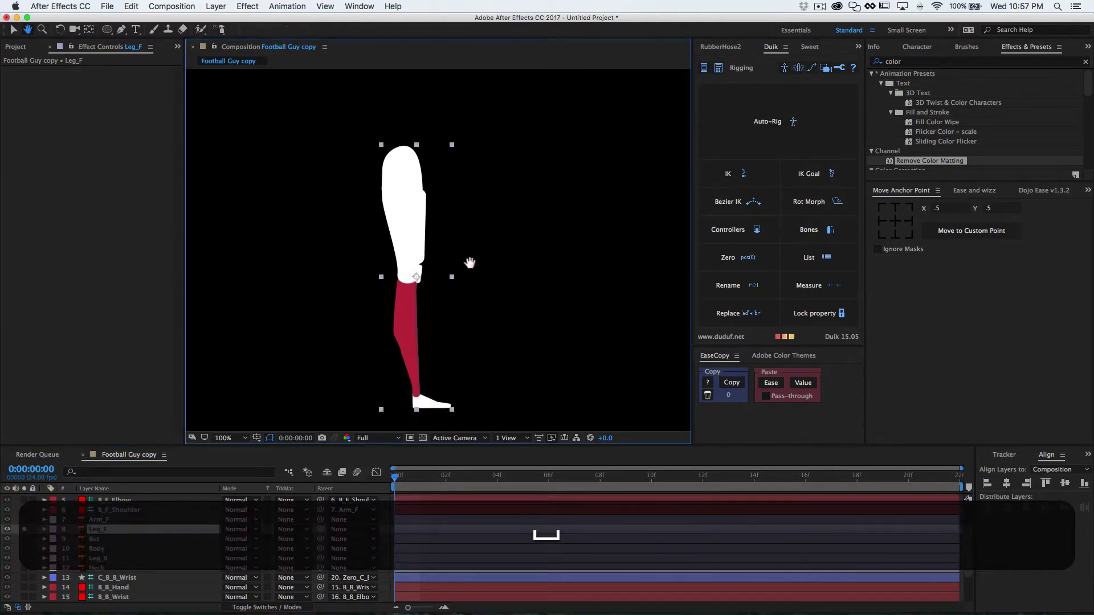
pyautogui.click(470, 262)
pyautogui.scroll(-4, 445, 266)
pyautogui.press('y')
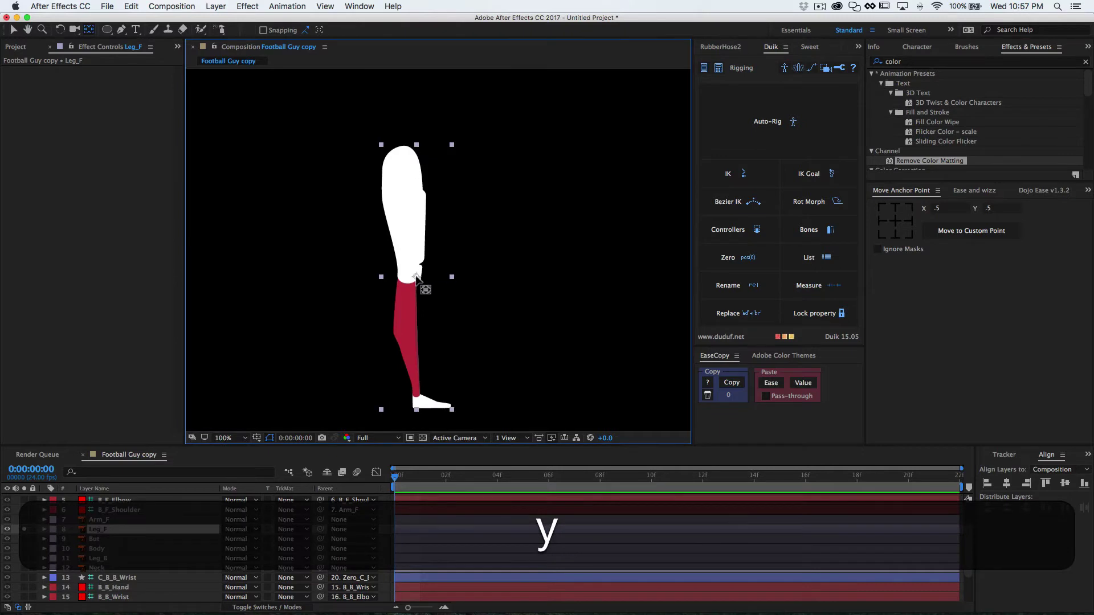
pyautogui.moveTo(417, 277); pyautogui.dragTo(402, 163)
# Pin Leg_F at the thigh, knee, ankle, foot and toe.
pyautogui.moveTo(221, 32); pyautogui.dragTo(255, 40)
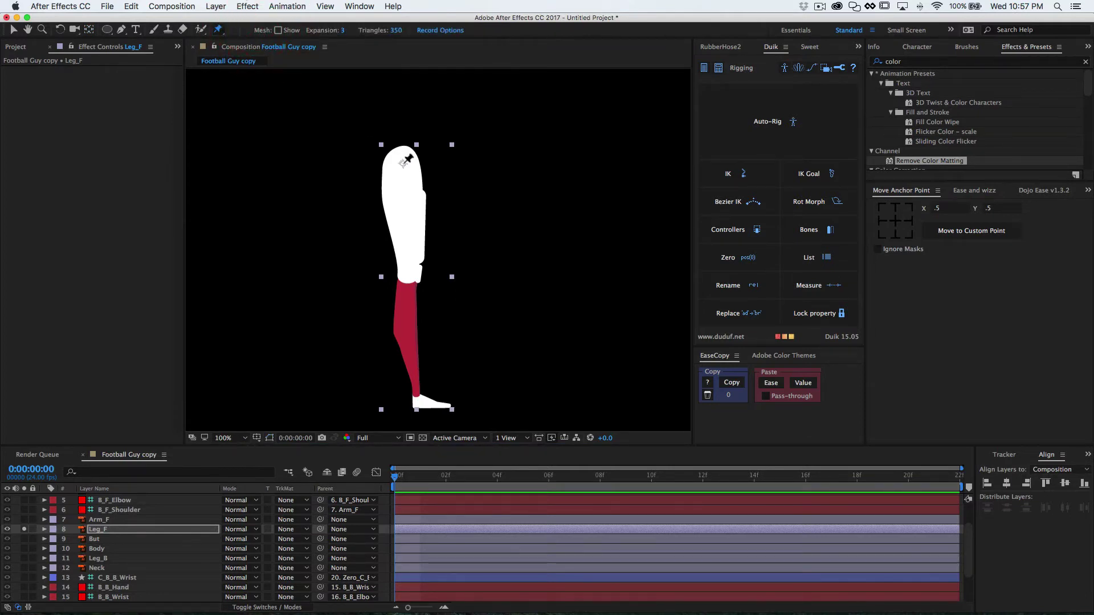
pyautogui.click(403, 163)
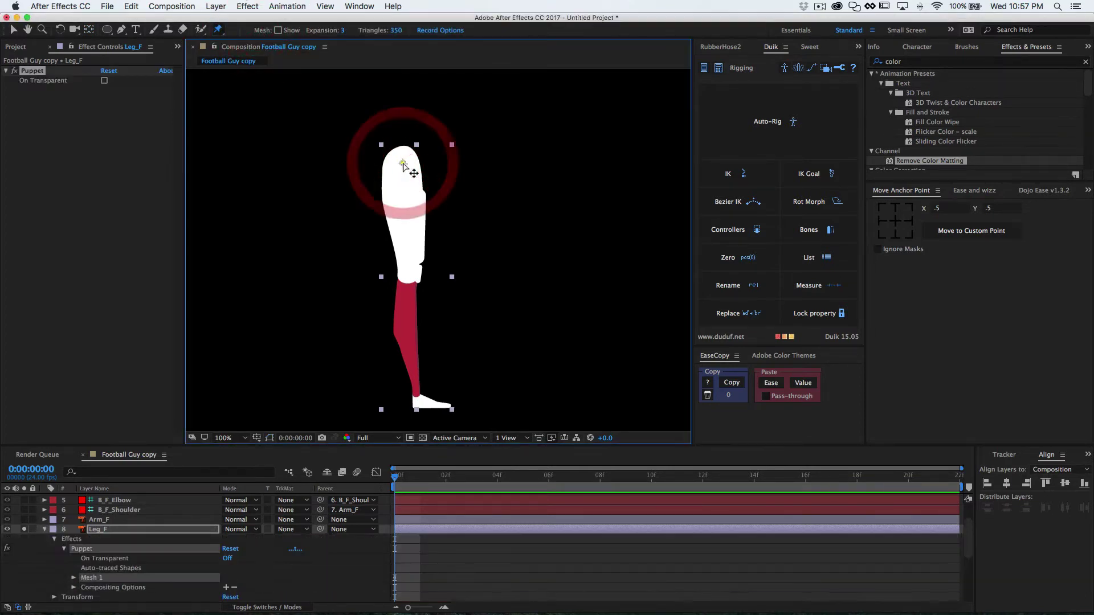
pyautogui.click(409, 275)
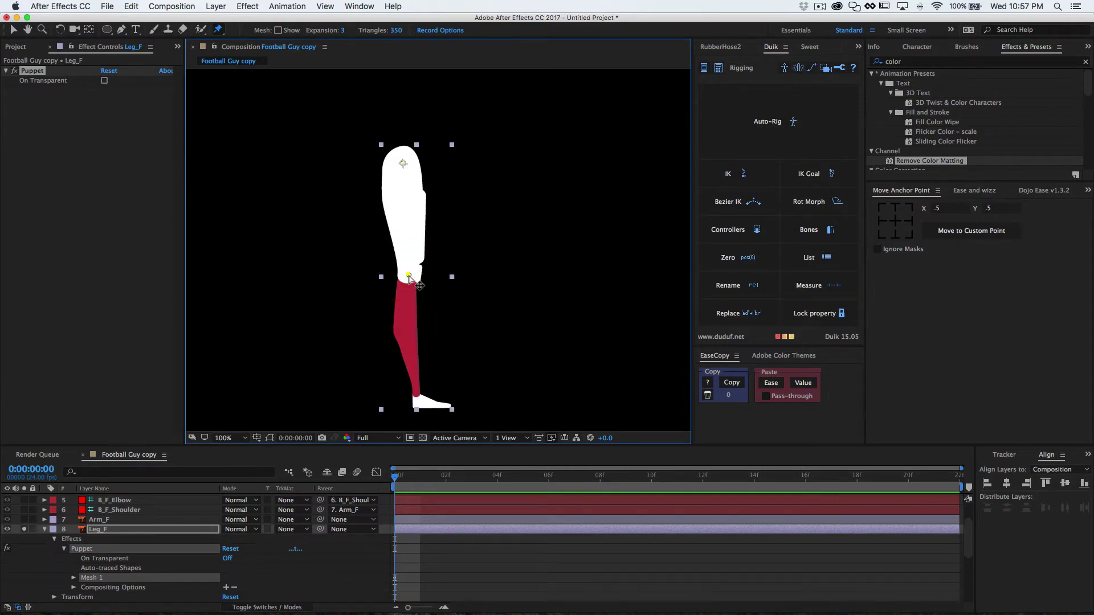
pyautogui.click(416, 394)
pyautogui.click(433, 405)
pyautogui.click(449, 407)
# Expand Leg_F's Deform pins and rename Puppet Pins 5 and 4 to F_Toe and F_Foot.
pyautogui.click(74, 578)
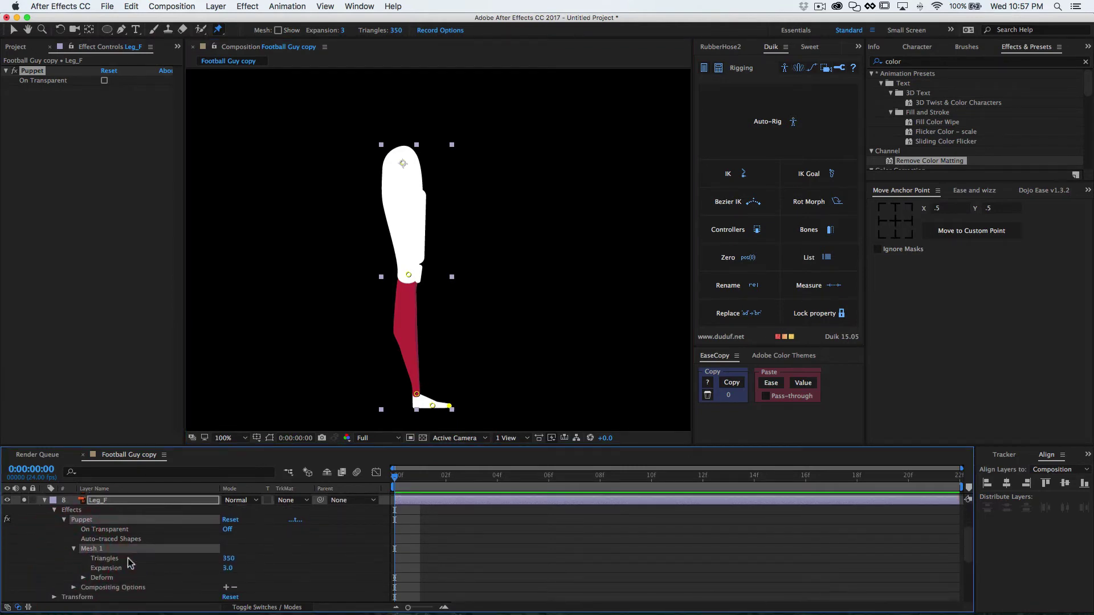
pyautogui.click(83, 579)
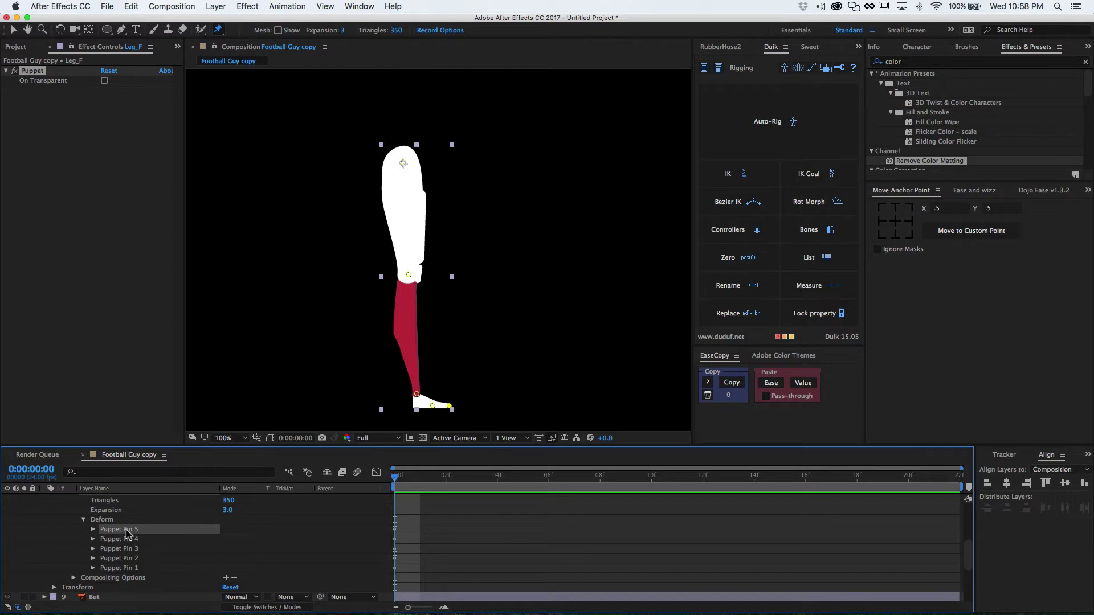
pyautogui.press('Return')
pyautogui.write('F_Toe')
pyautogui.click(121, 540)
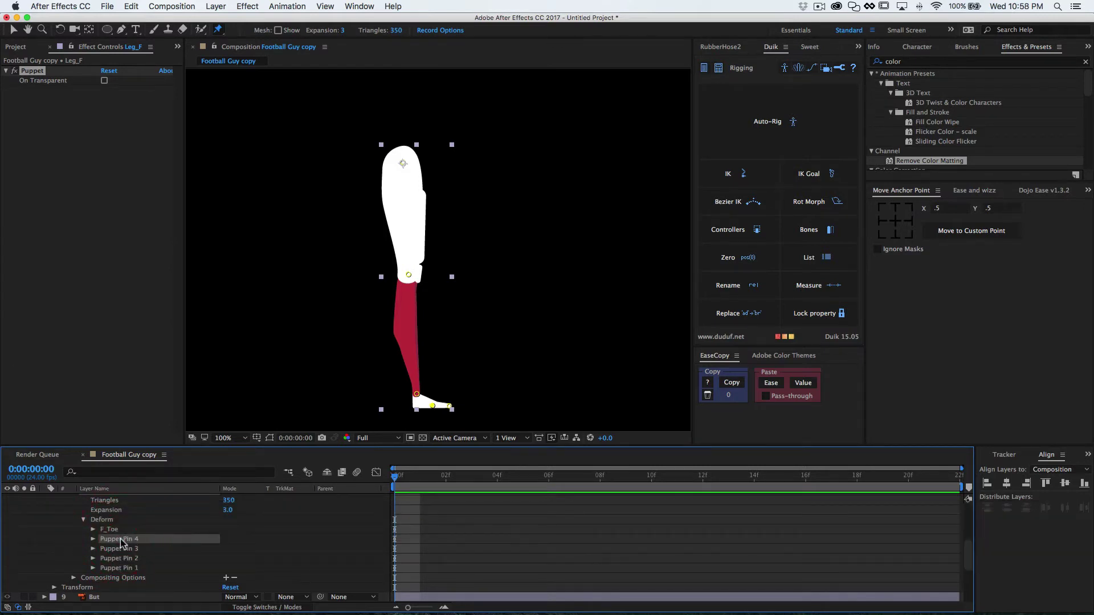
pyautogui.press('Return')
pyautogui.write('F')
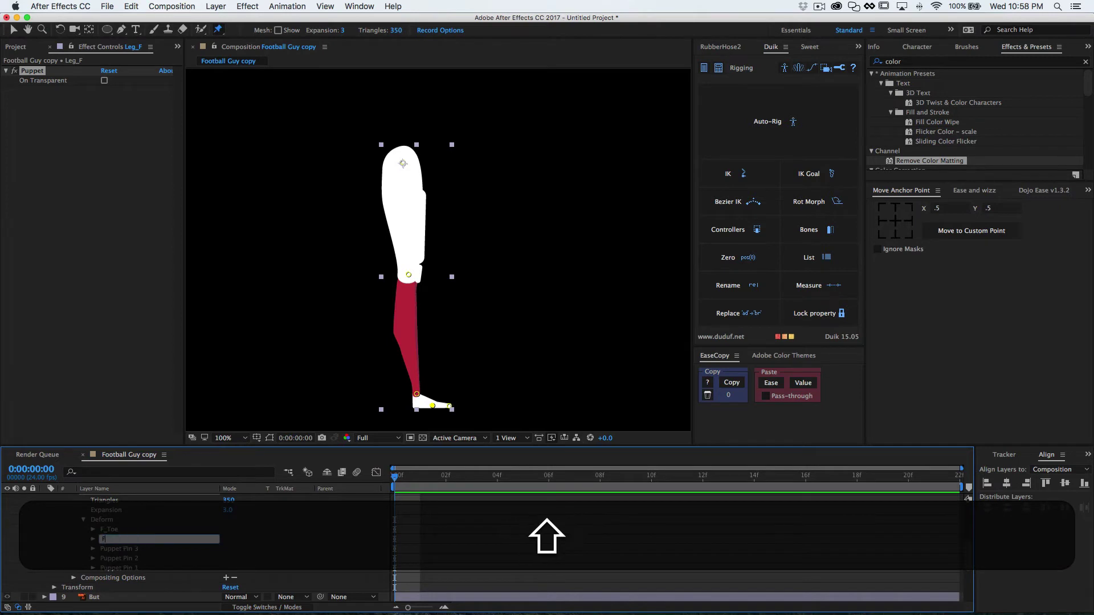
pyautogui.write('_Foot')
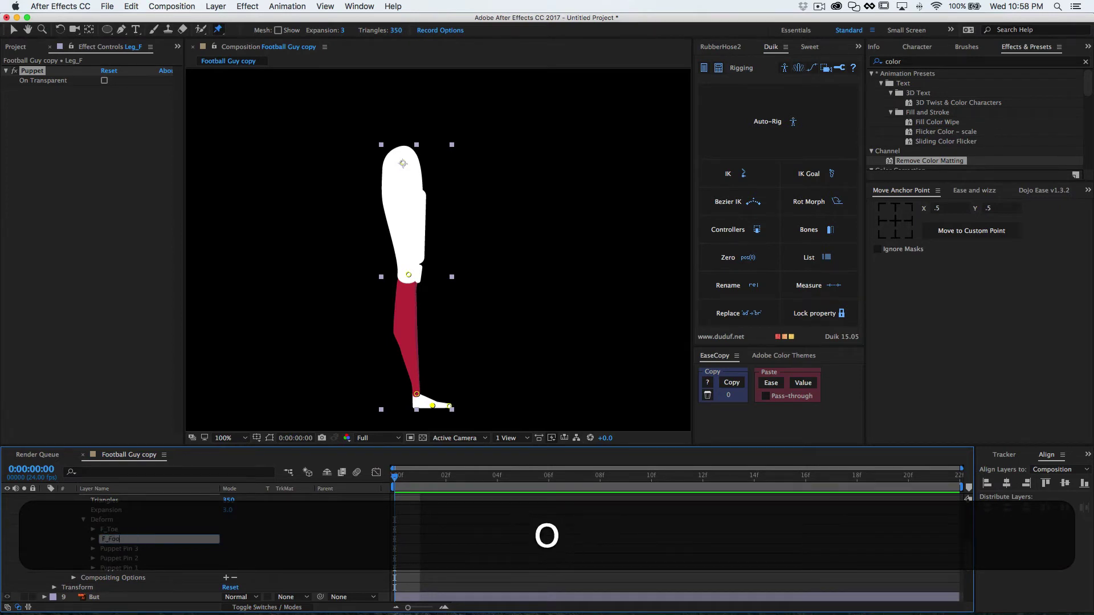
# Rename Puppet Pins 3, 2 and 1 to F_Ankle, F_Knee and F_Thigh.
pyautogui.click(116, 549)
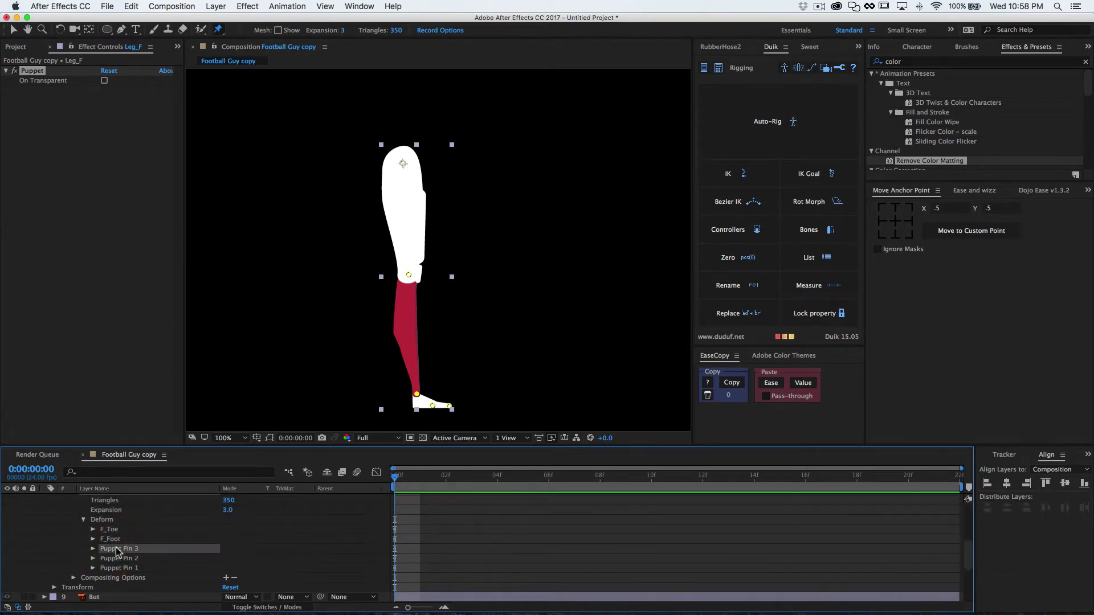
pyautogui.press('Return')
pyautogui.write('F_An')
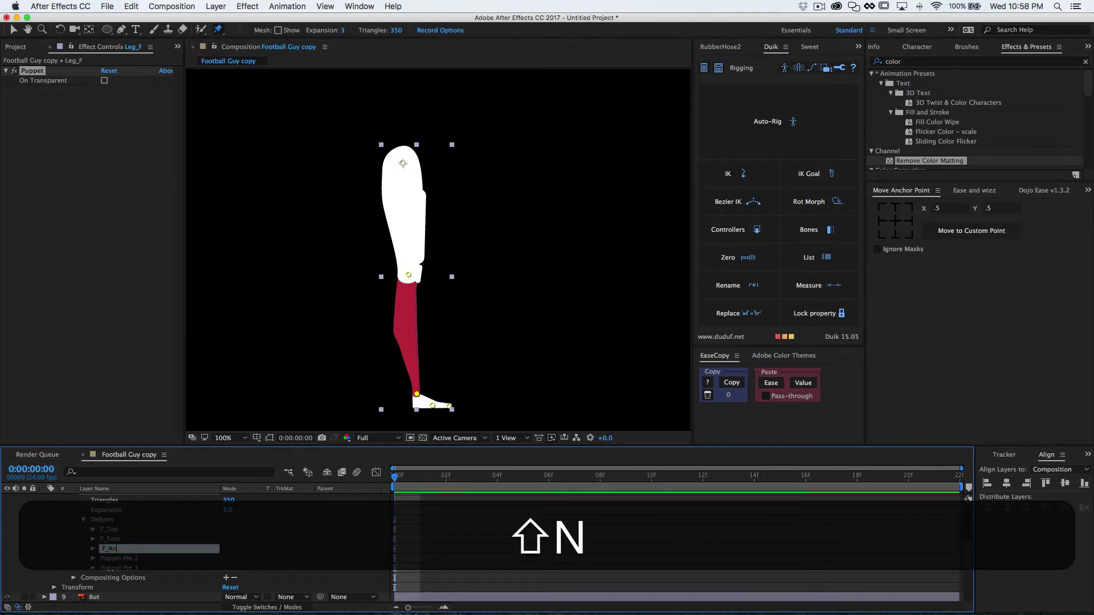
pyautogui.write('kle')
pyautogui.click(112, 559)
pyautogui.press('Return')
pyautogui.write('F_Knee')
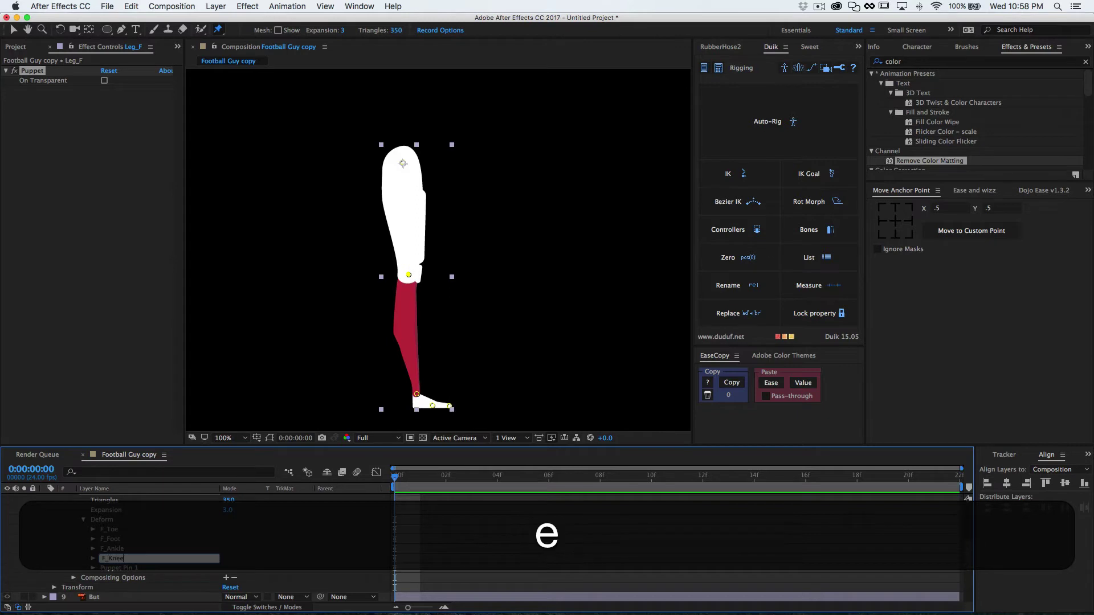
pyautogui.click(109, 569)
pyautogui.press('Return')
pyautogui.write('F')
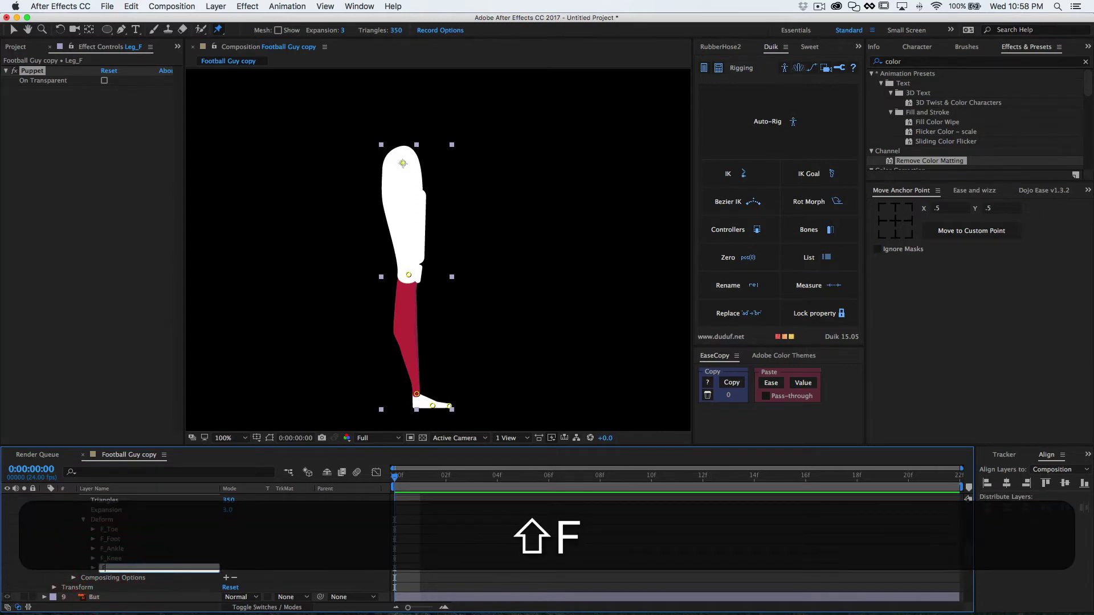
pyautogui.write('_')
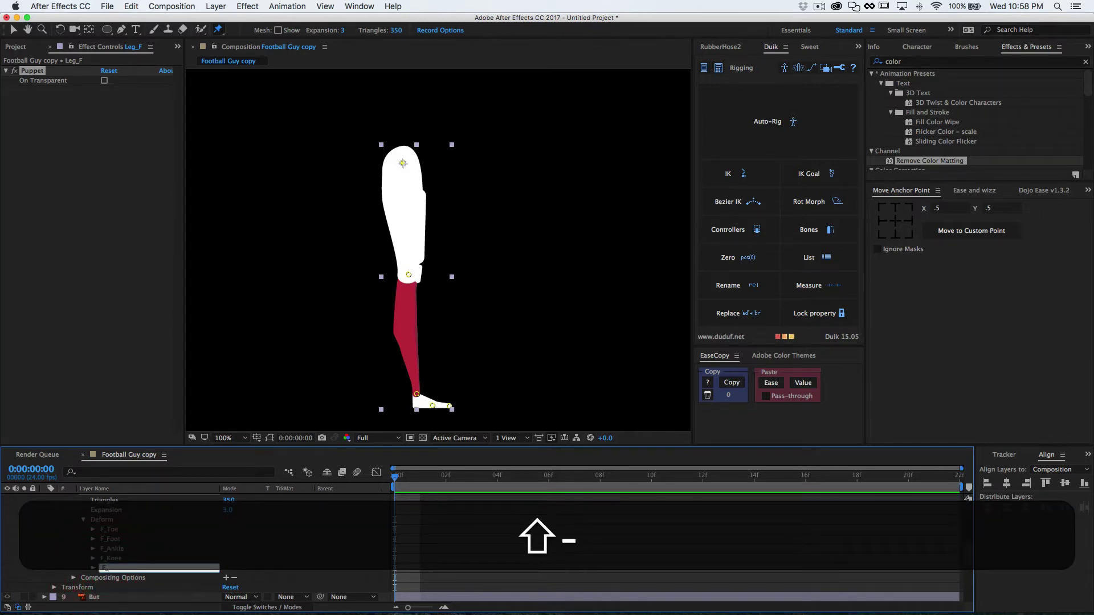
pyautogui.write('Thigh')
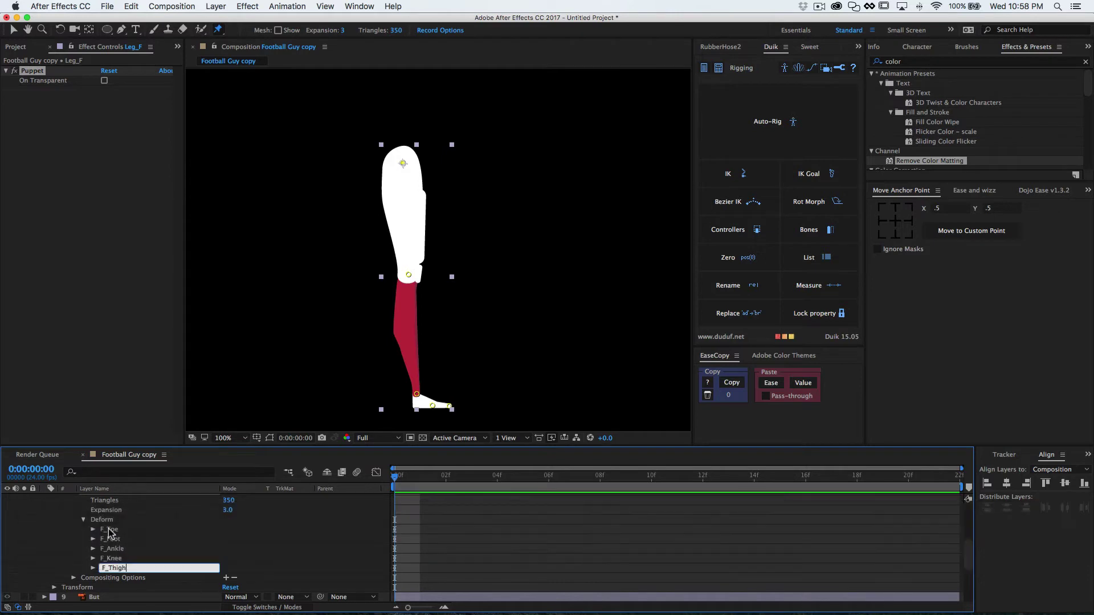
pyautogui.click(110, 529)
# Create Duik bone layers B_F_Toe through B_F_Thigh from the five leg pins.
pyautogui.keyDown('shift'); pyautogui.click(111, 568); pyautogui.keyUp('shift')
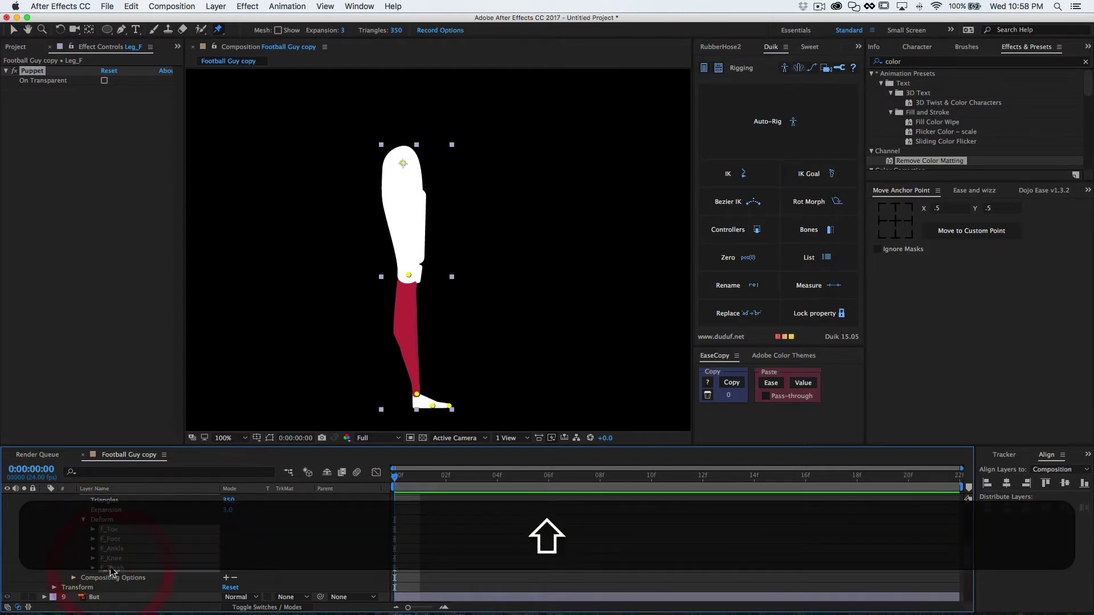
pyautogui.click(810, 231)
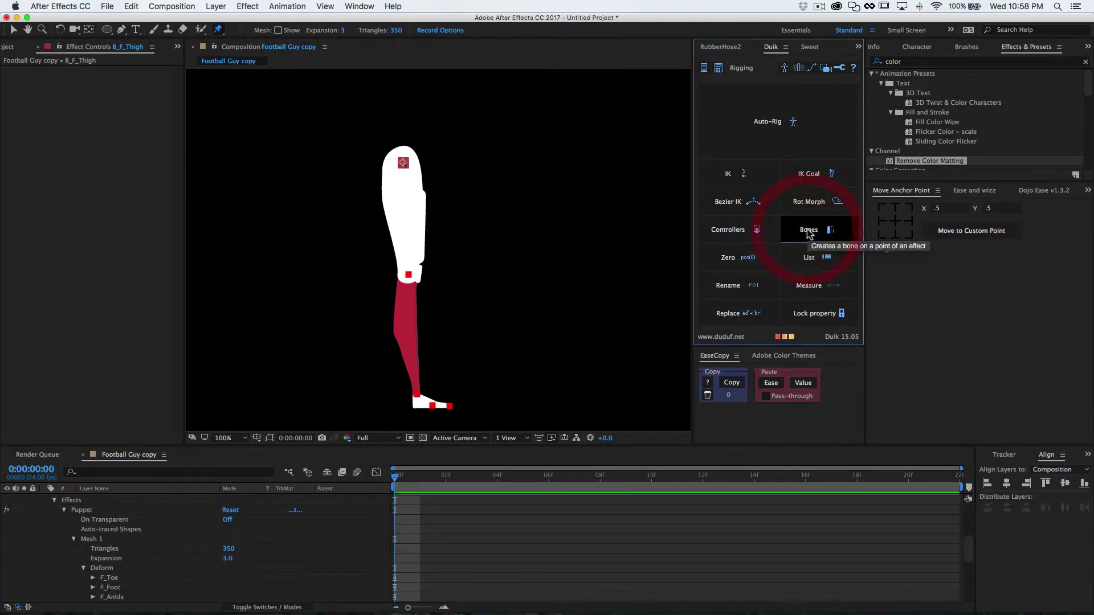
pyautogui.click(808, 230)
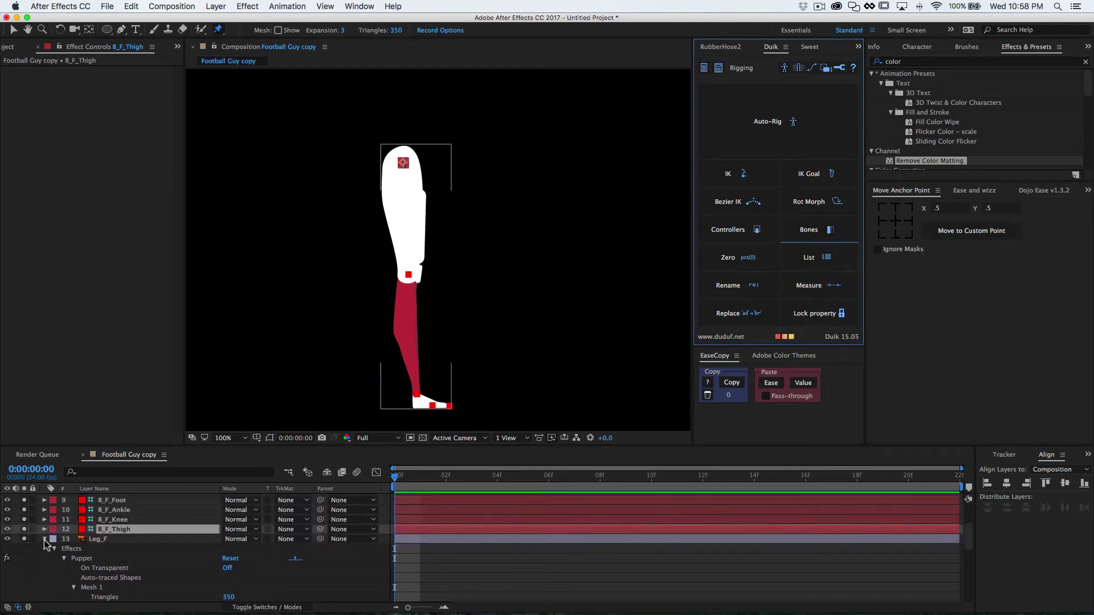
pyautogui.click(45, 540)
pyautogui.scroll(3, 109, 559)
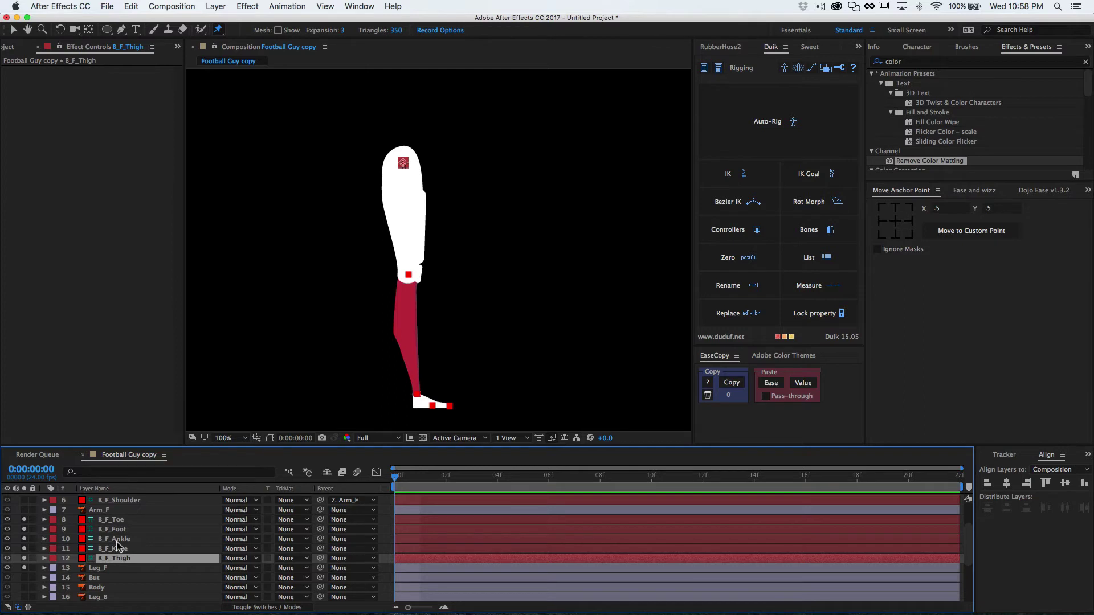
# Add a C_B_F_Ankle controller for the ankle bone and move it above the leg bones.
pyautogui.click(116, 542)
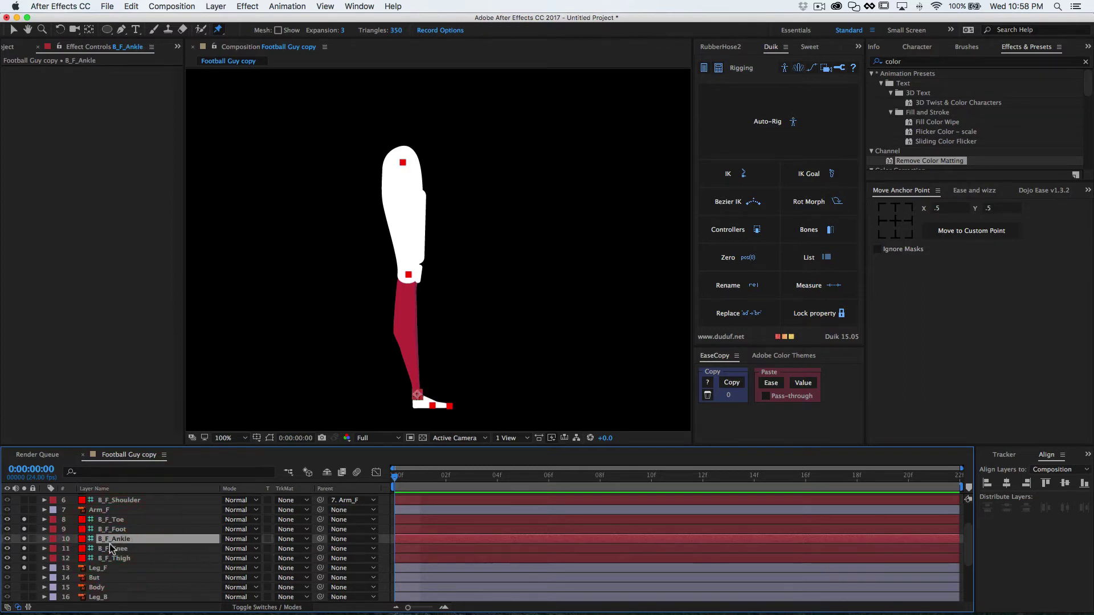
pyautogui.click(731, 228)
pyautogui.click(842, 221)
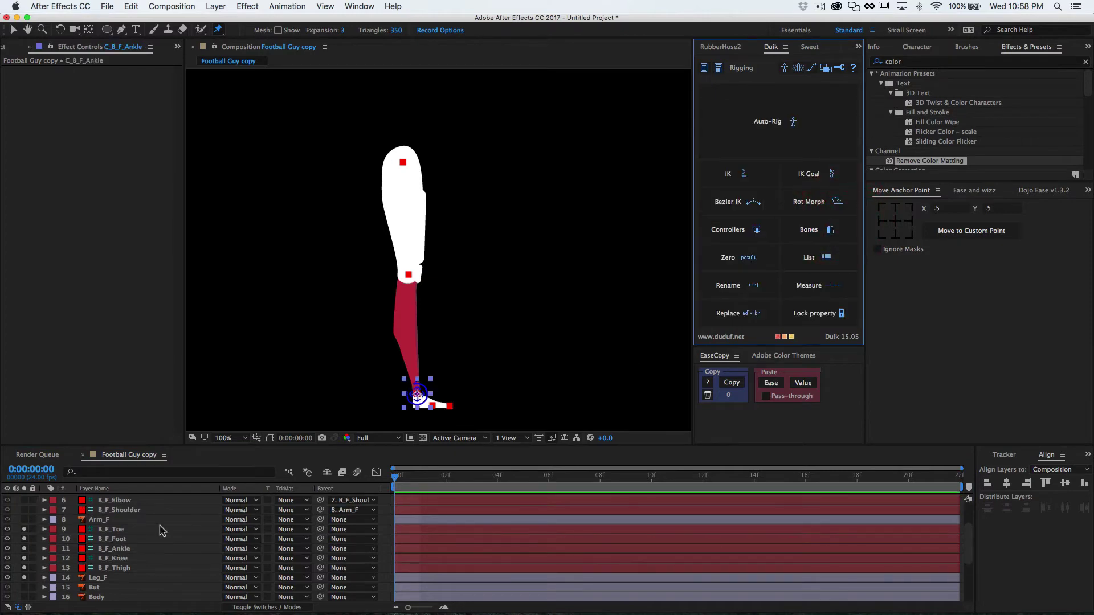
pyautogui.press('v')
pyautogui.scroll(3, 163, 538)
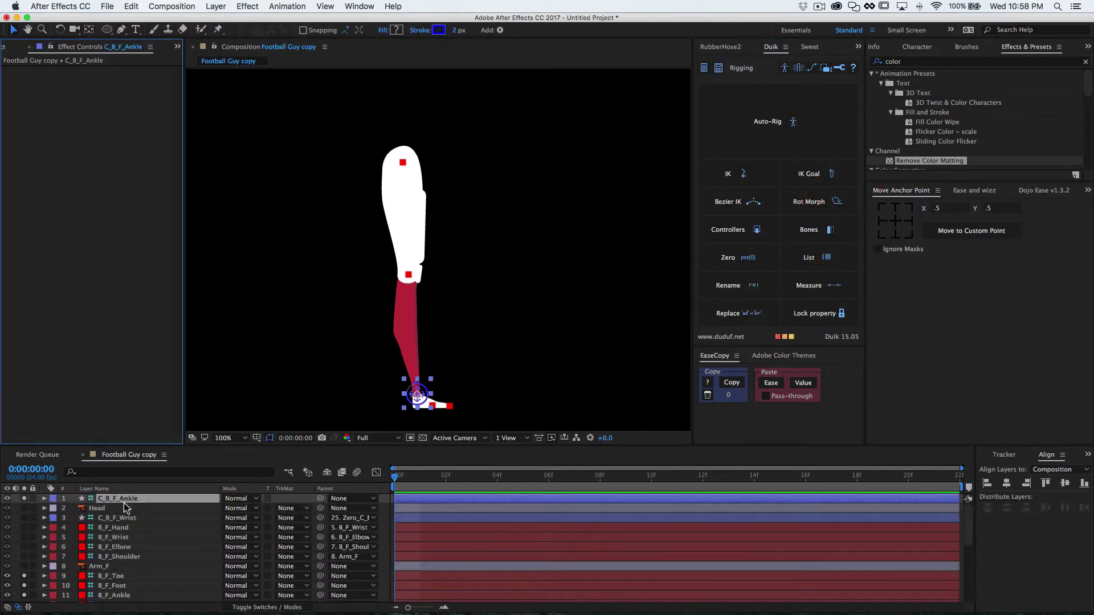
pyautogui.moveTo(124, 500); pyautogui.dragTo(122, 568)
pyautogui.scroll(-2, 130, 563)
pyautogui.scroll(-1, 131, 559)
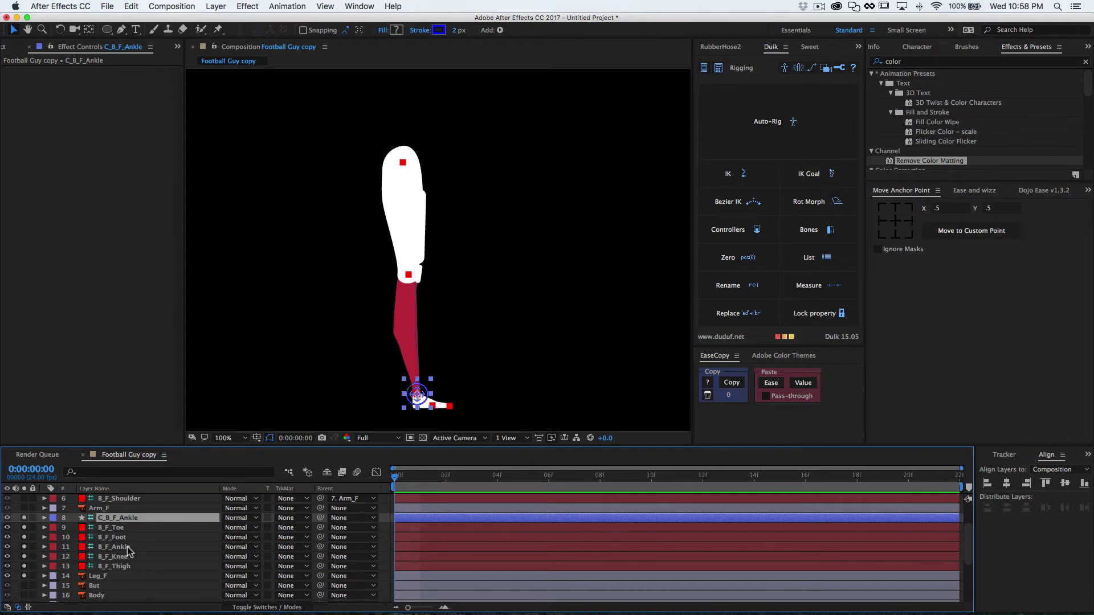
# Create a two-layer Duik IK on B_F_Thigh, B_F_Knee and B_F_Ankle driven by C_B_F_Ankle.
pyautogui.click(126, 548)
pyautogui.keyDown('super'); pyautogui.click(122, 556); pyautogui.keyUp('super')
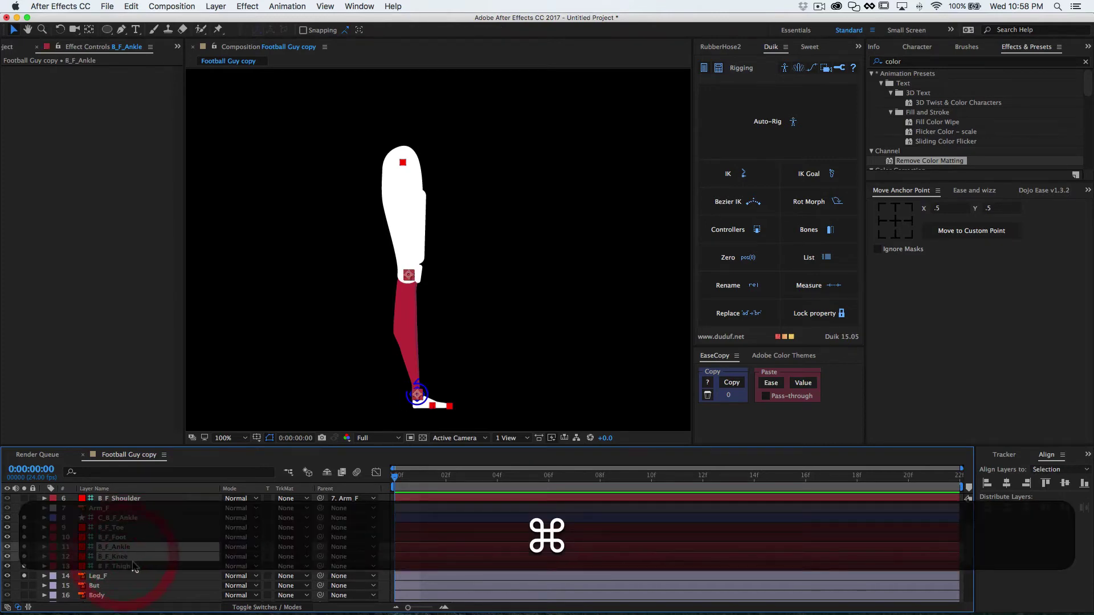
pyautogui.keyDown('super'); pyautogui.click(131, 567); pyautogui.keyUp('super')
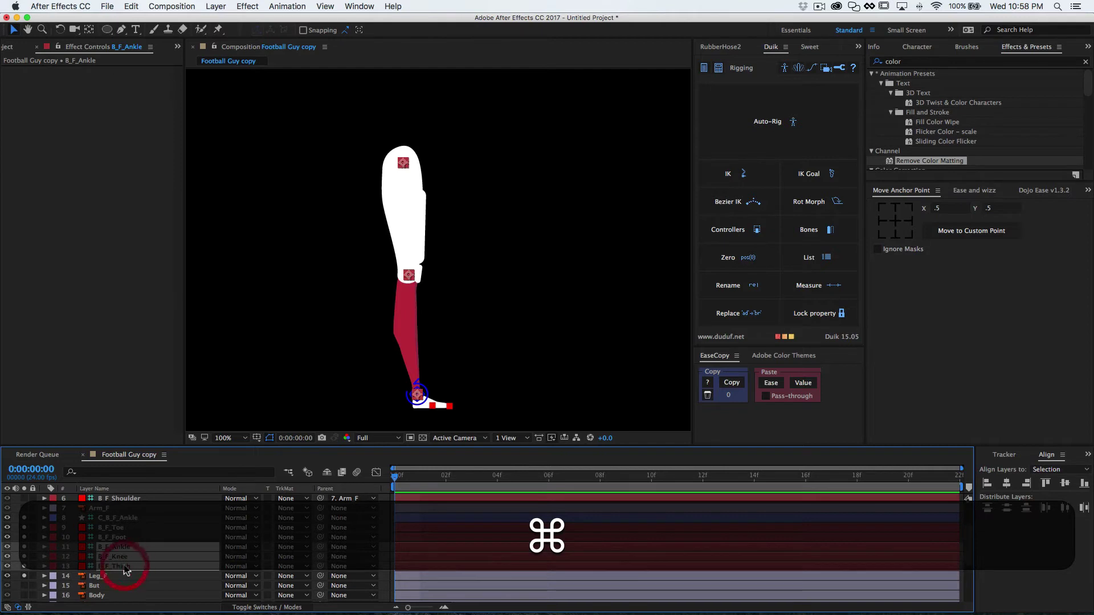
pyautogui.keyDown('super'); pyautogui.click(127, 518); pyautogui.keyUp('super')
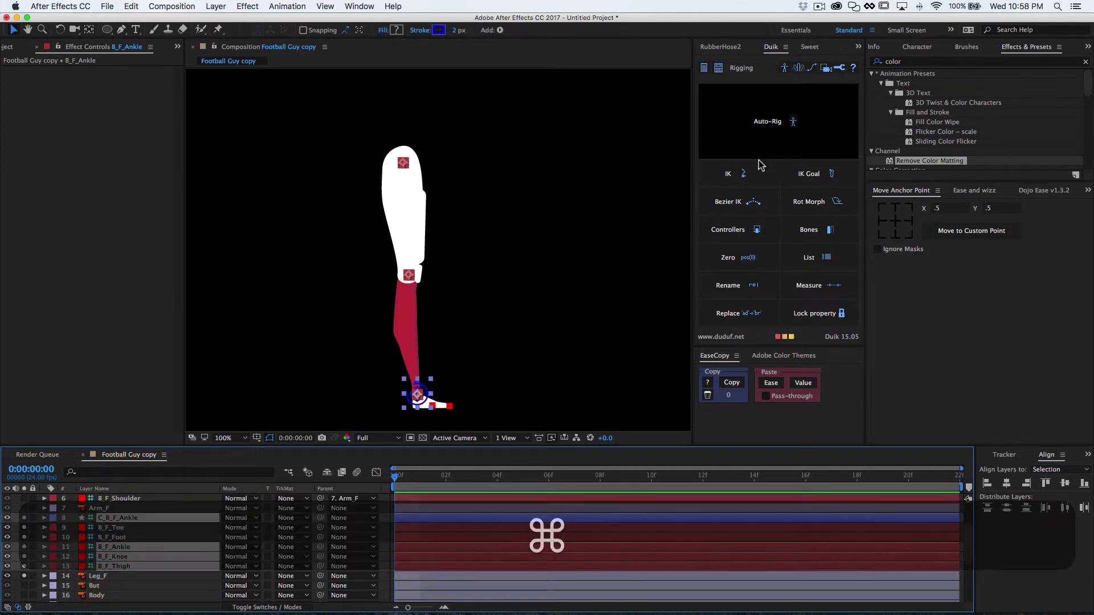
pyautogui.click(742, 167)
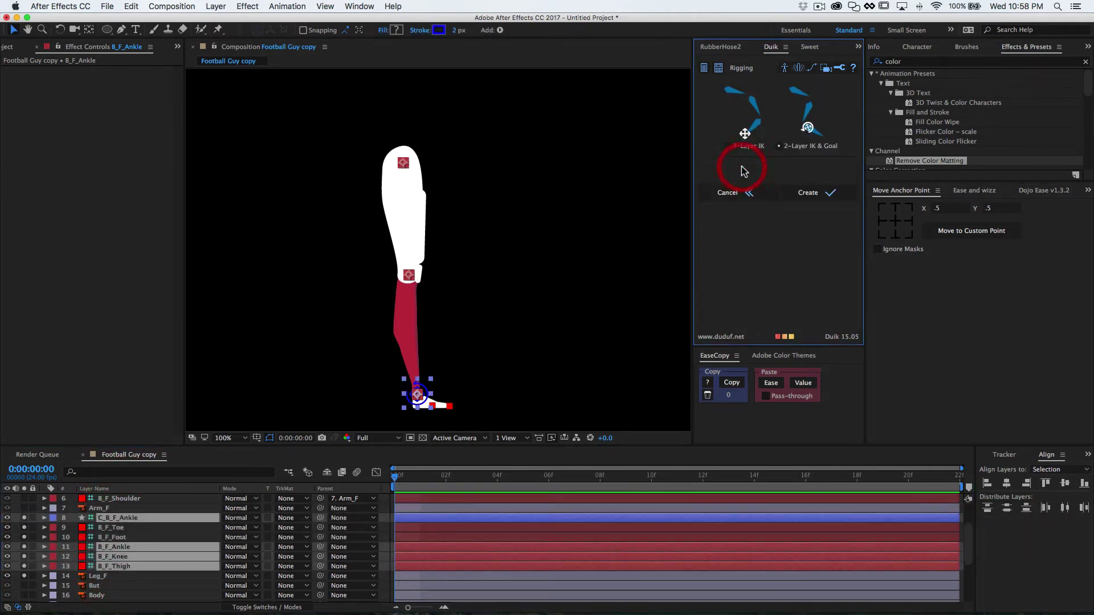
pyautogui.click(807, 193)
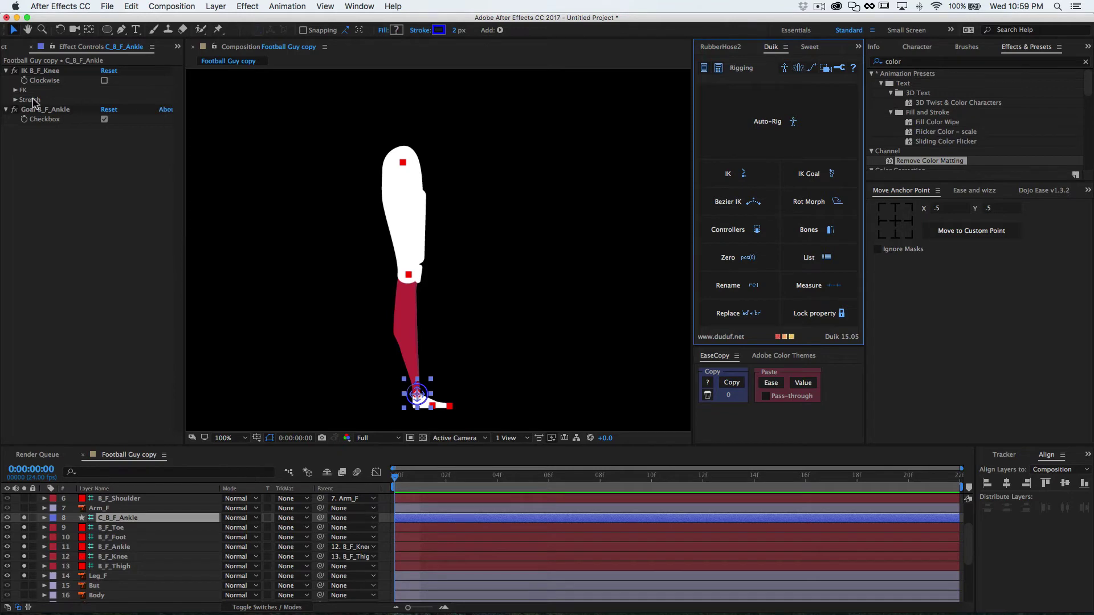
# Toggle off auto-stretch and turn off the ankle goal in the leg's IK settings.
pyautogui.click(15, 99)
pyautogui.click(104, 111)
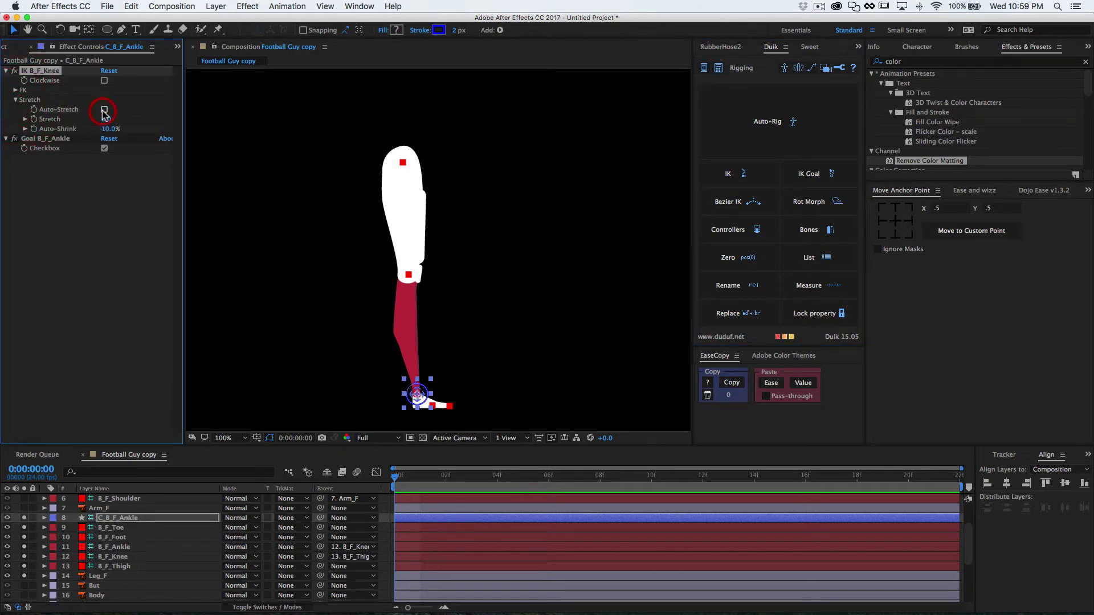
pyautogui.click(104, 148)
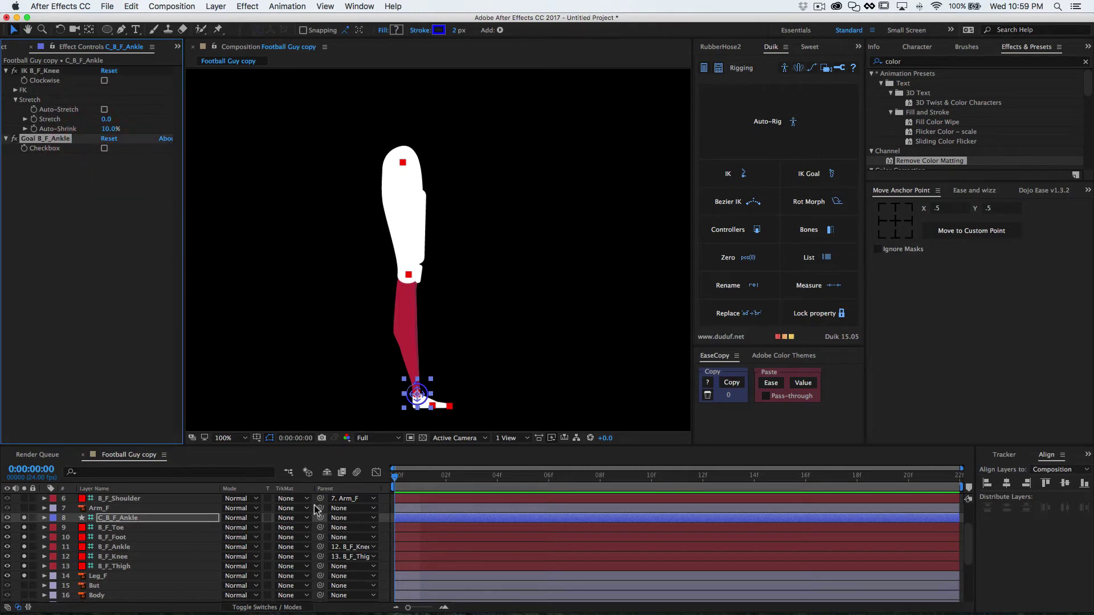
# Parent B_F_Toe to B_F_Foot, B_F_Foot to B_F_Ankle, and B_F_Thigh to Leg_F.
pyautogui.click(123, 528)
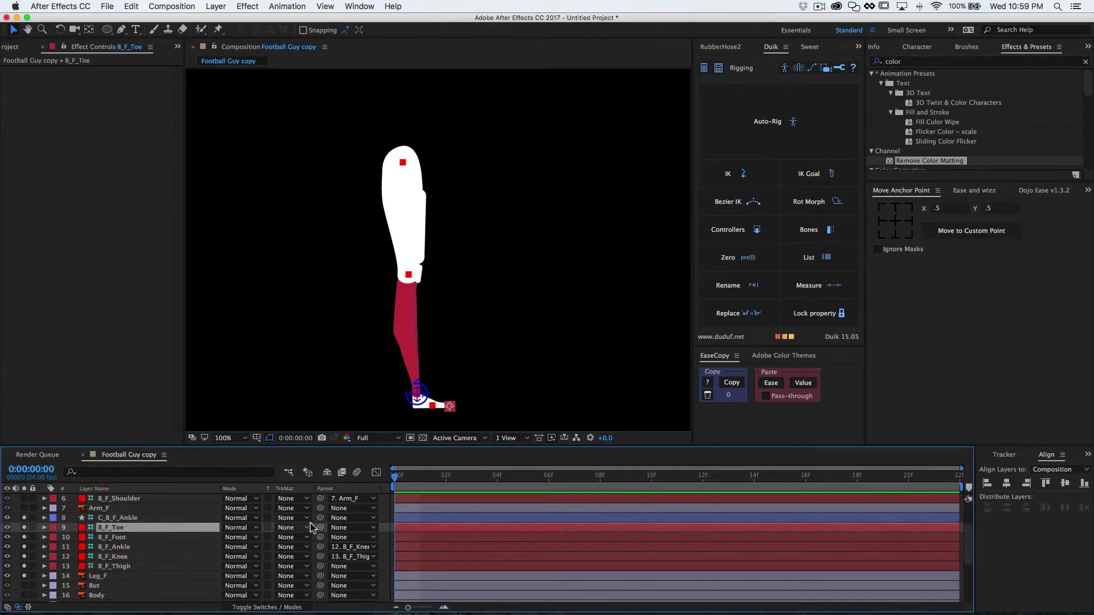
pyautogui.moveTo(321, 527); pyautogui.dragTo(121, 541)
pyautogui.click(121, 539)
pyautogui.moveTo(320, 538); pyautogui.dragTo(137, 548)
pyautogui.click(121, 567)
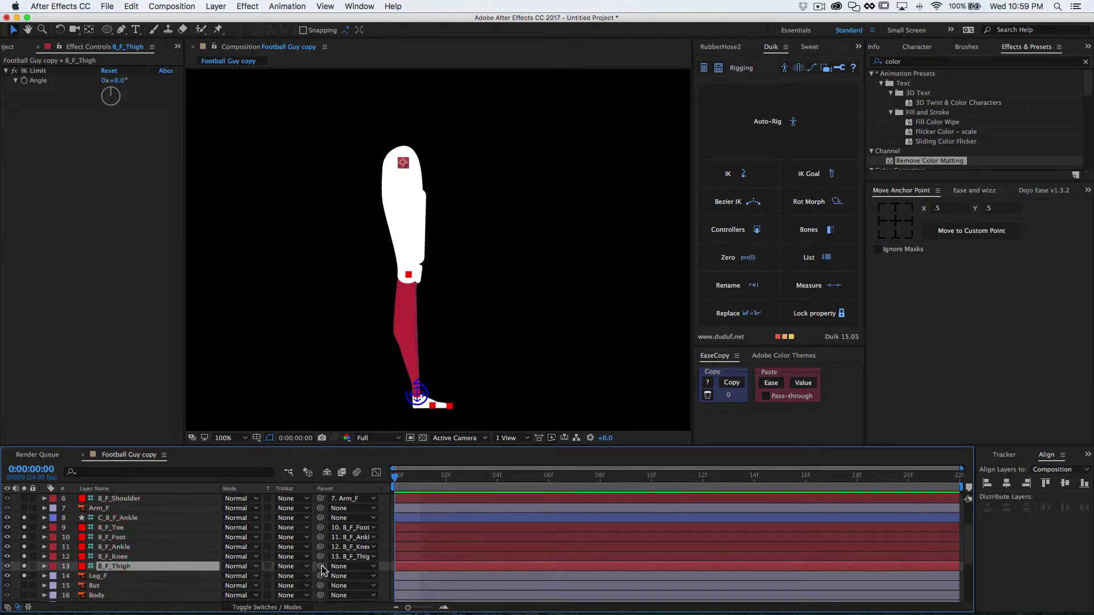
pyautogui.moveTo(321, 567); pyautogui.dragTo(122, 575)
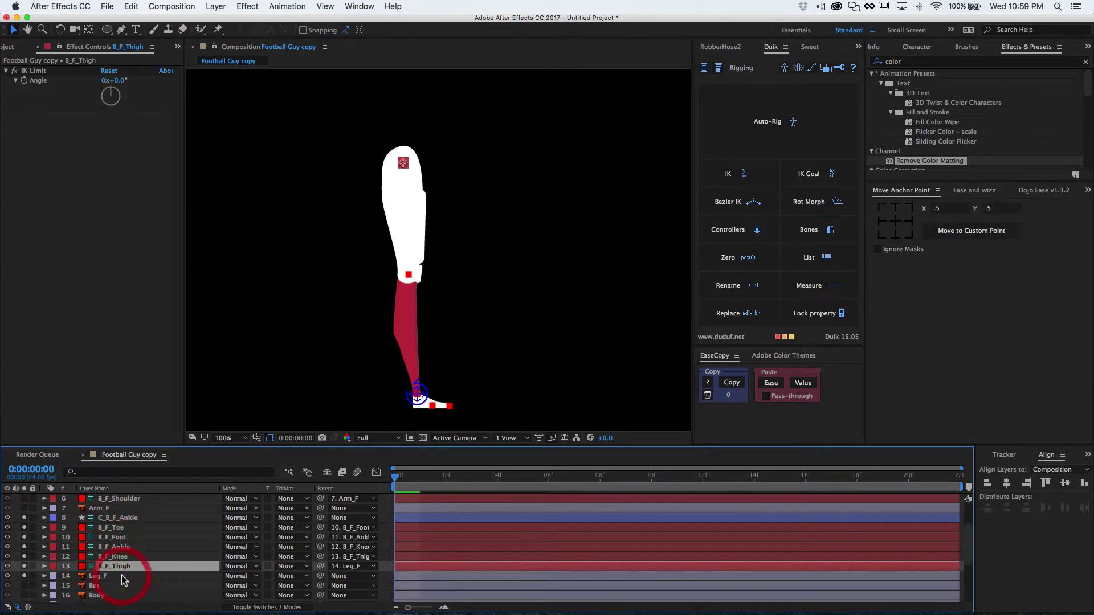
# Test-rotate the foot bone, undo the rotation, and select the Leg_F layer.
pyautogui.click(122, 539)
pyautogui.press('r')
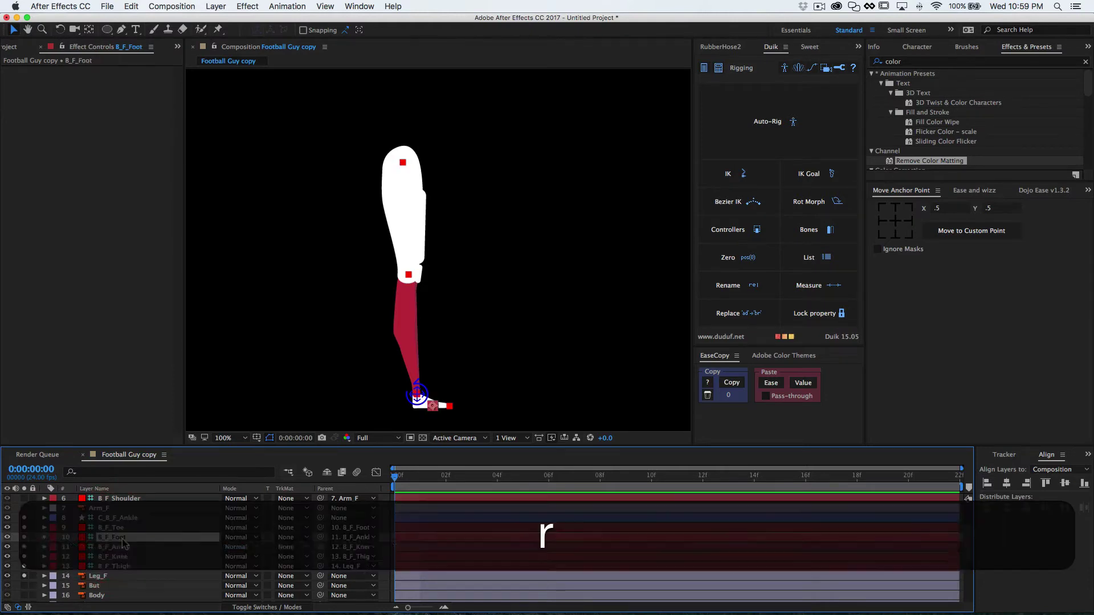
pyautogui.moveTo(235, 546); pyautogui.dragTo(205, 554)
pyautogui.press('super+z')
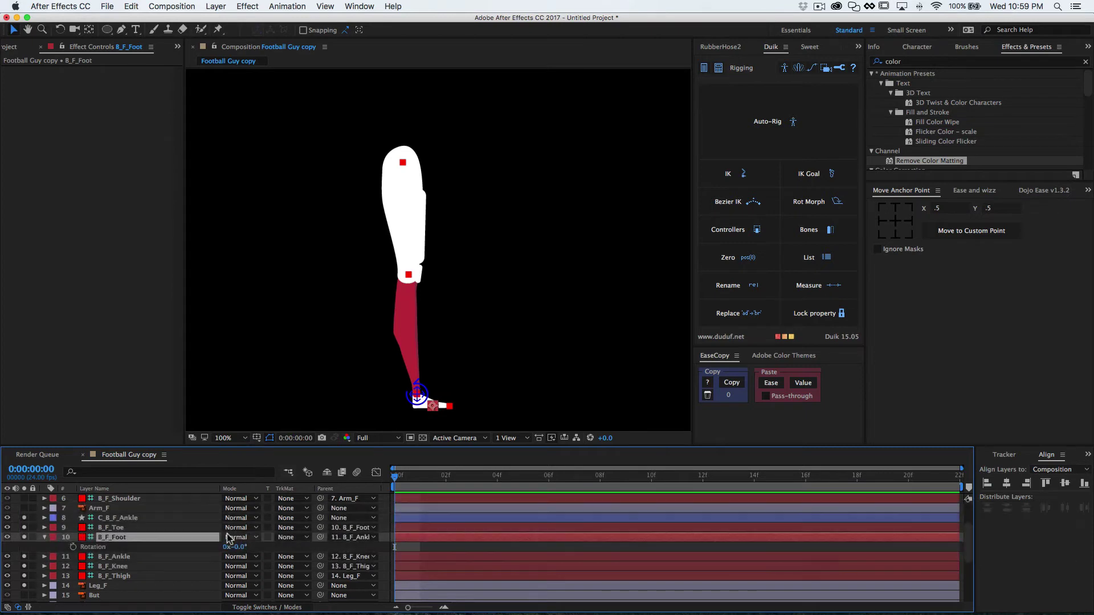
pyautogui.click(45, 537)
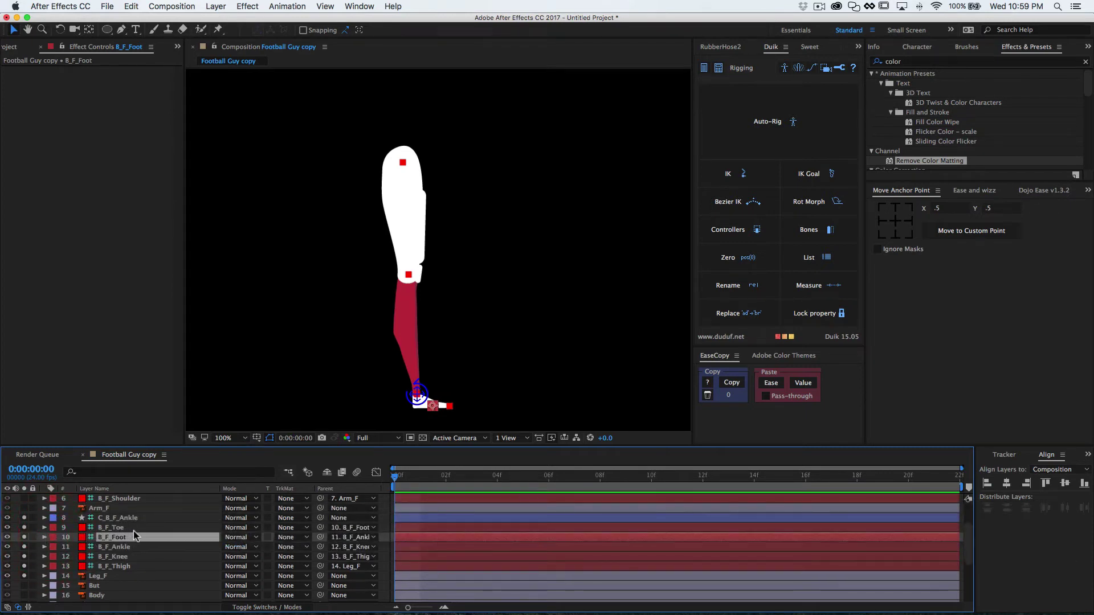
pyautogui.click(108, 576)
# Add ten starch pins down Leg_F, from the top of the thigh through the shin to the ankle.
pyautogui.moveTo(219, 30); pyautogui.dragTo(255, 55)
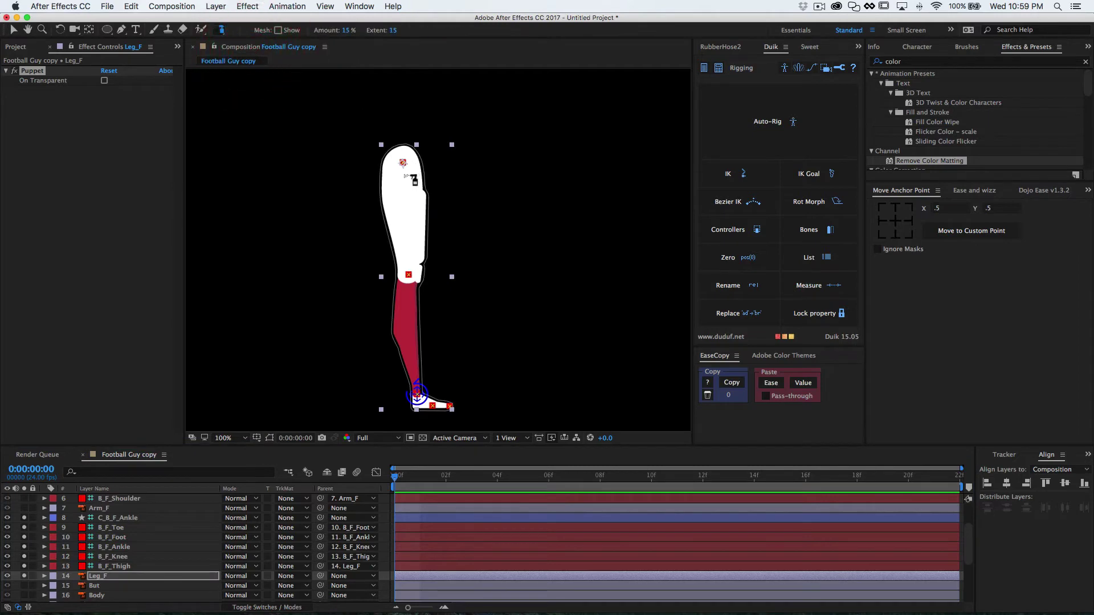
pyautogui.click(404, 173)
pyautogui.click(405, 192)
pyautogui.click(407, 209)
pyautogui.click(408, 229)
pyautogui.click(407, 246)
pyautogui.click(412, 298)
pyautogui.click(409, 320)
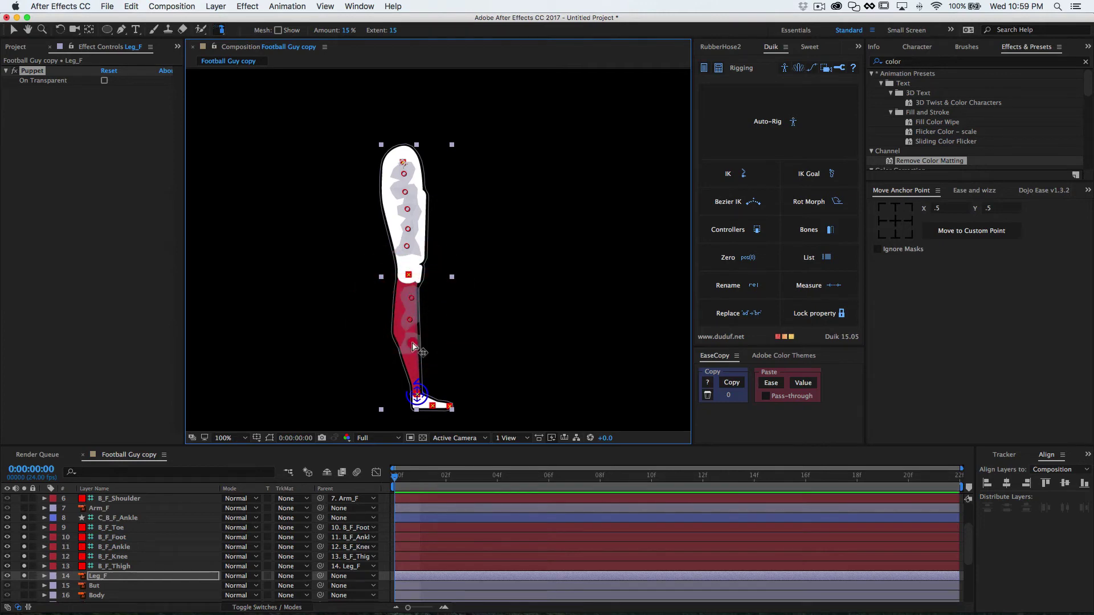
pyautogui.click(412, 341)
pyautogui.click(414, 363)
pyautogui.click(415, 372)
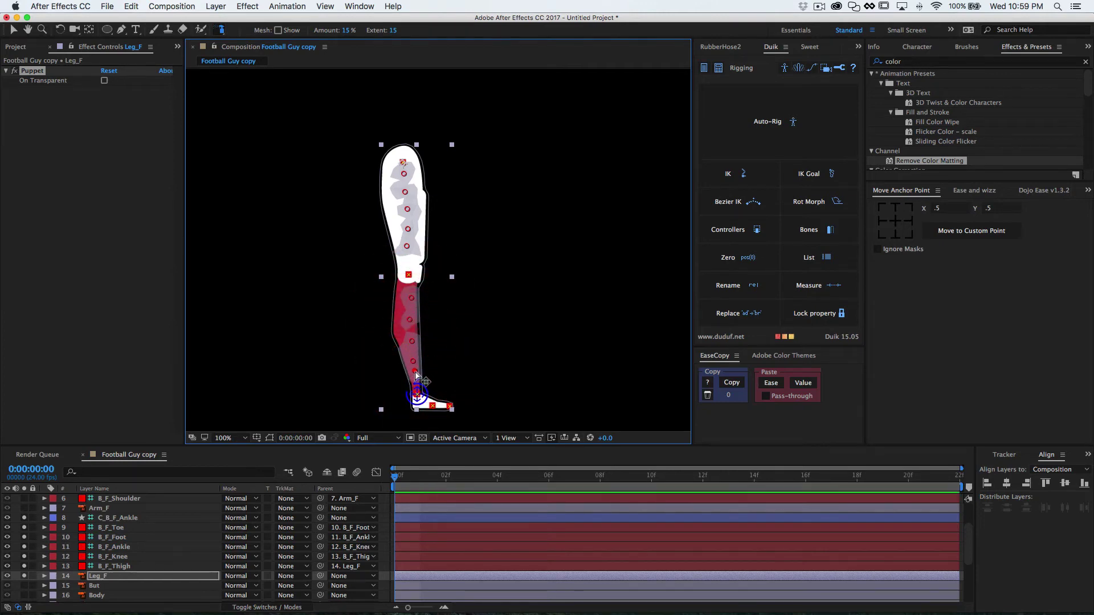
# Test the front knee bend by moving C_B_F_Ankle and flipping the knee direction.
pyautogui.click(124, 518)
pyautogui.press('v')
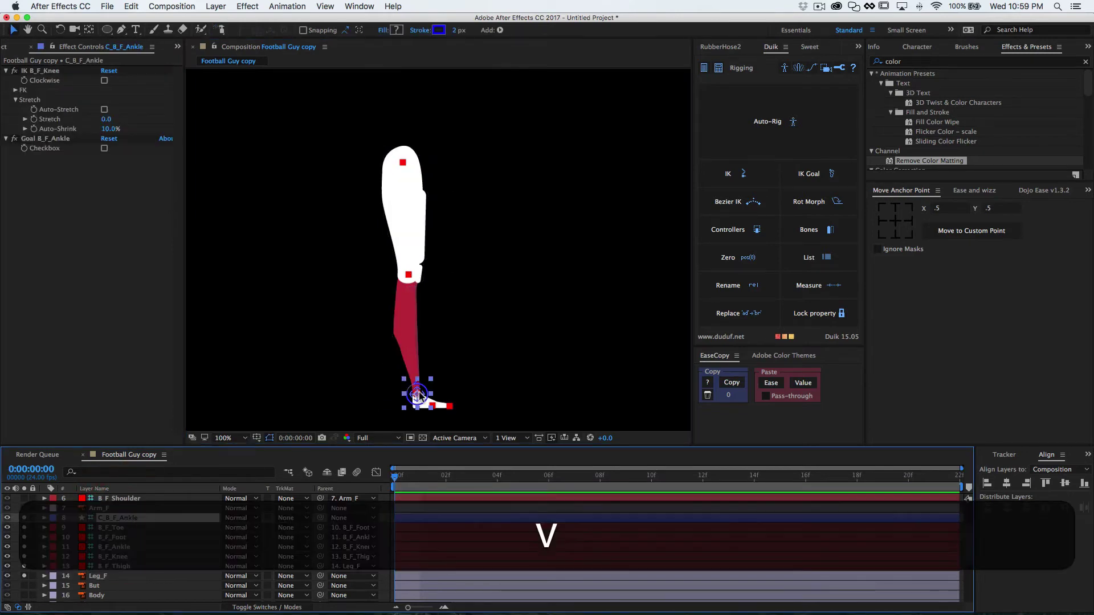
pyautogui.moveTo(418, 393); pyautogui.dragTo(402, 380)
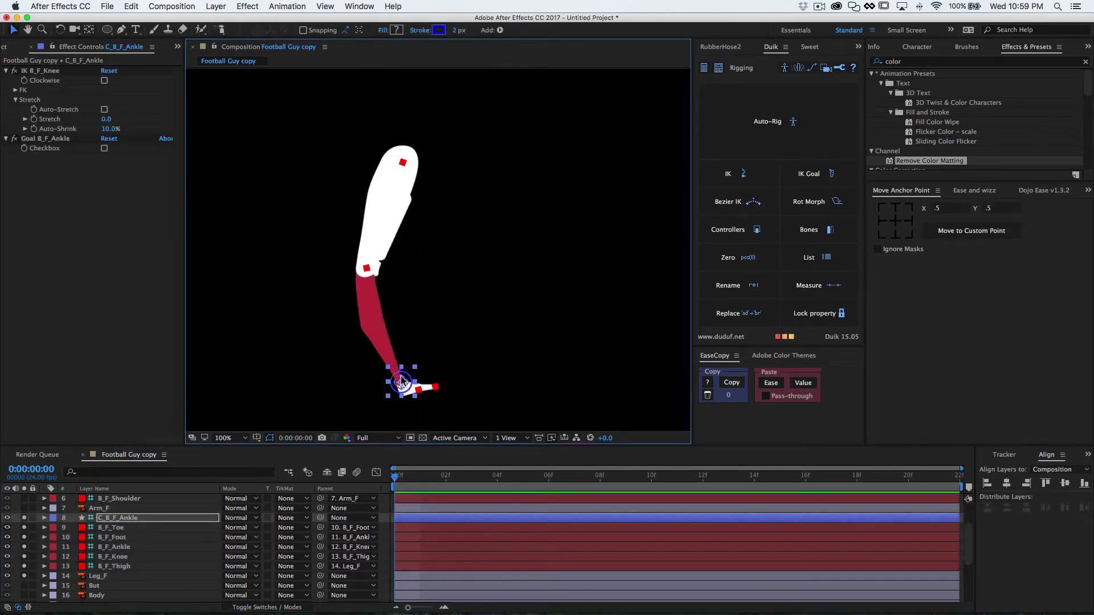
pyautogui.click(104, 82)
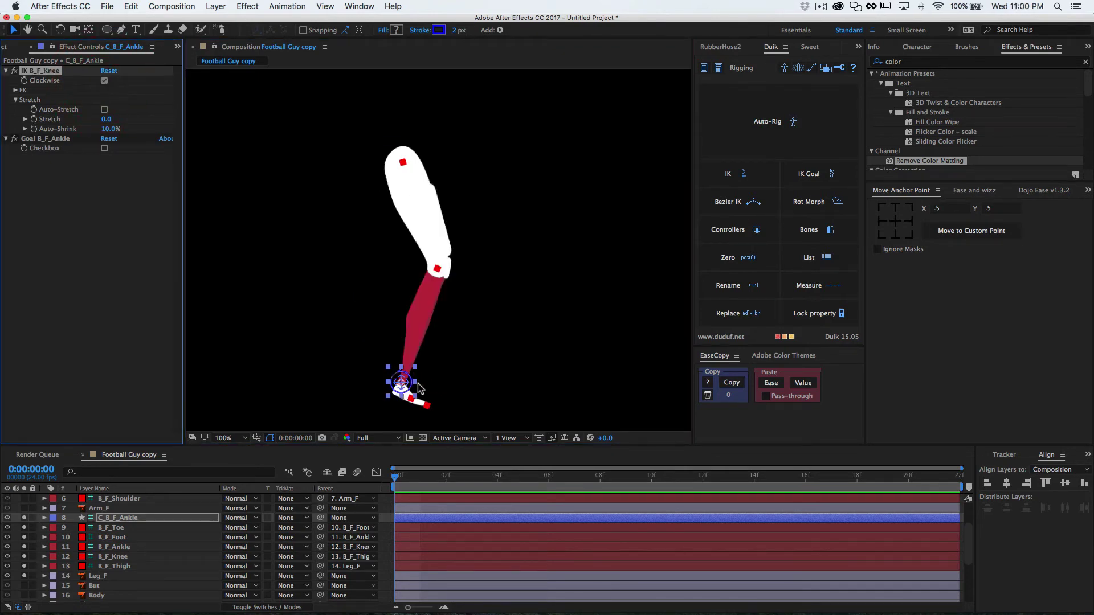
pyautogui.moveTo(402, 381)
pyautogui.mouseDown()
pyautogui.moveTo(368, 238)
pyautogui.moveTo(377, 361)
pyautogui.moveTo(391, 379)
pyautogui.mouseUp()
# Show C_B_F_Ankle's position, undo the test moves and restore the clockwise knee bend.
pyautogui.click(114, 516)
pyautogui.press('p')
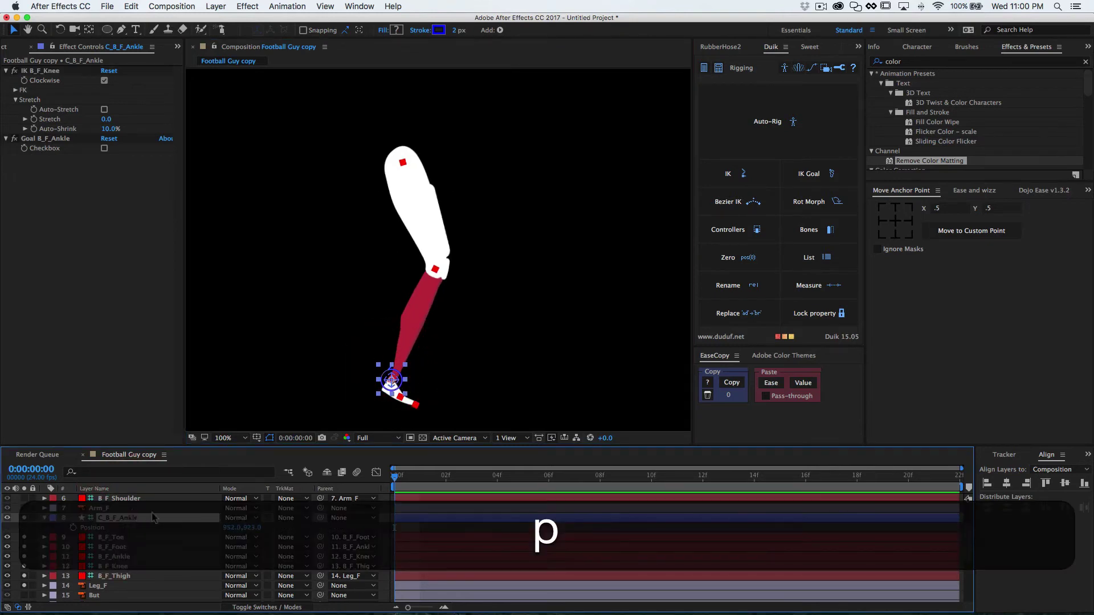
pyautogui.click(114, 519)
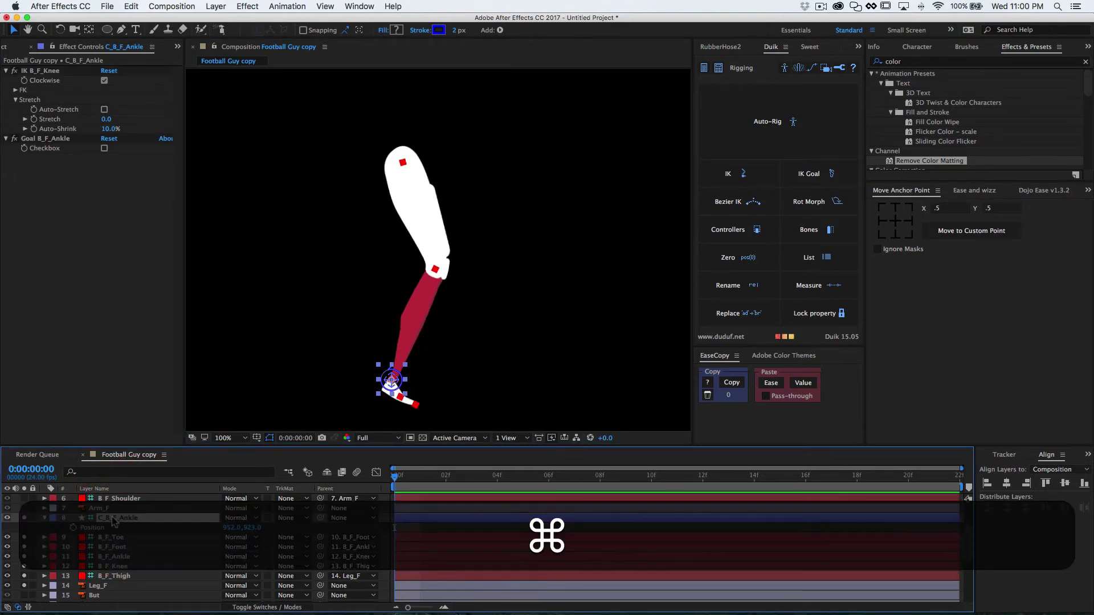
pyautogui.press('super+z')
pyautogui.press('super+z')
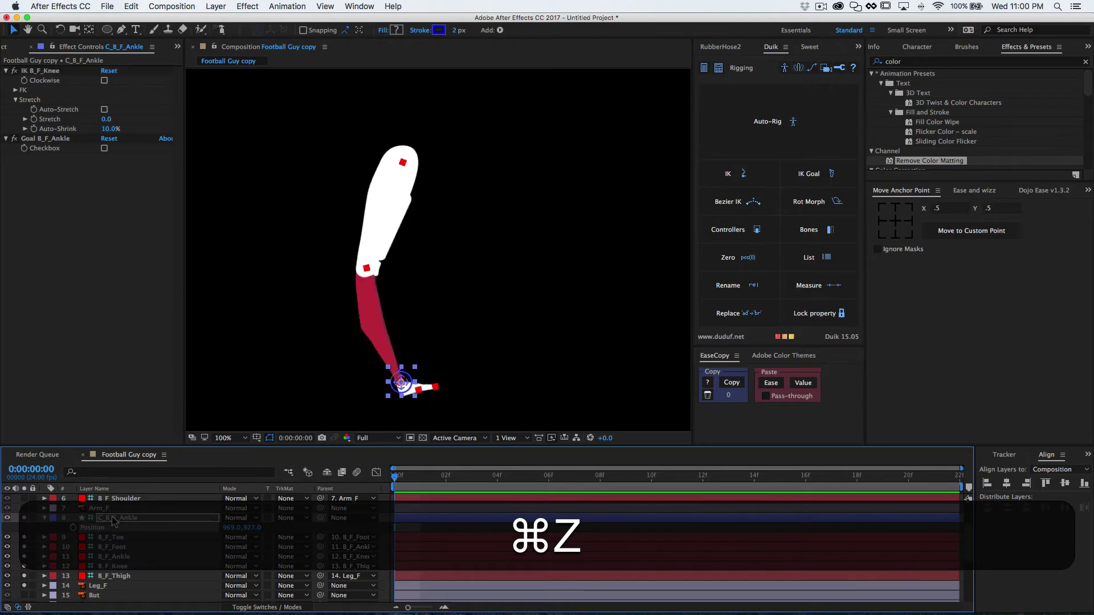
pyautogui.press('super+z')
pyautogui.click(105, 81)
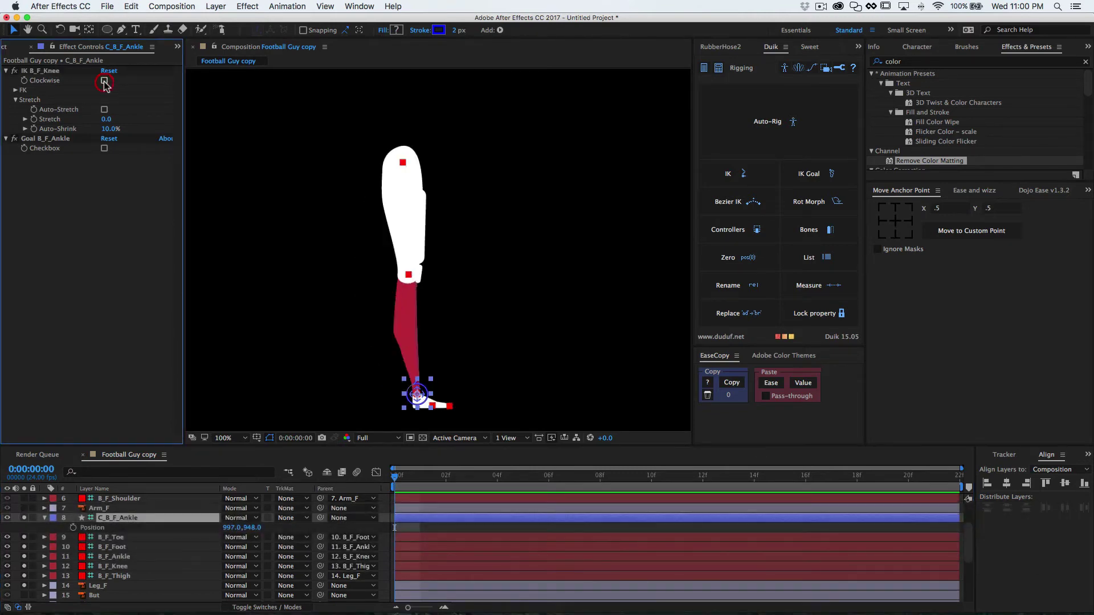
# Zero C_B_F_Ankle under a Zero_C_B_F_Ankle parent and collapse its layer.
pyautogui.click(113, 520)
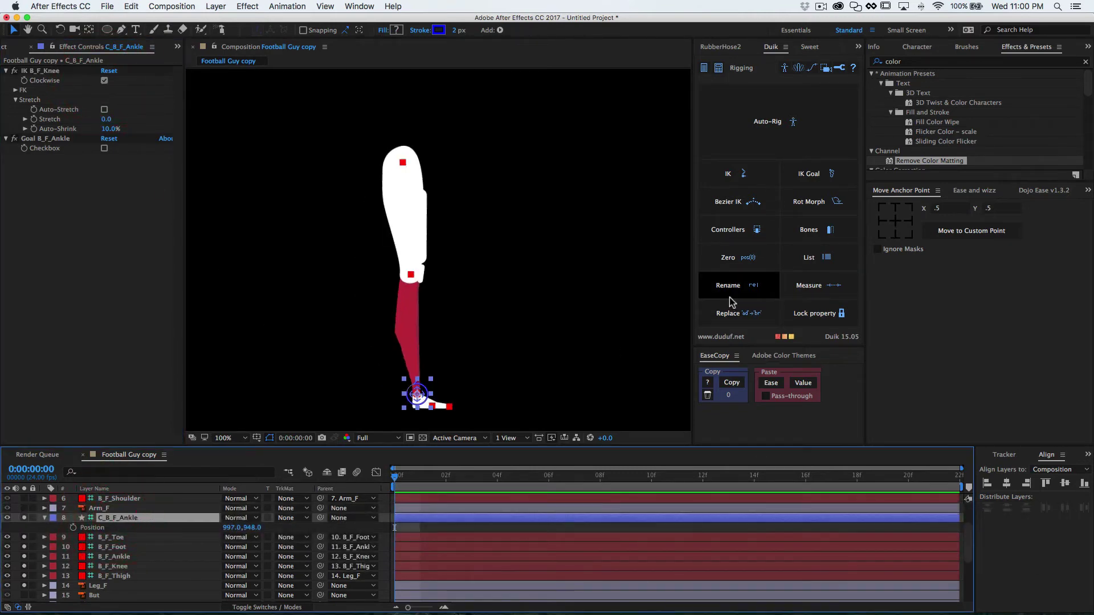
pyautogui.click(729, 259)
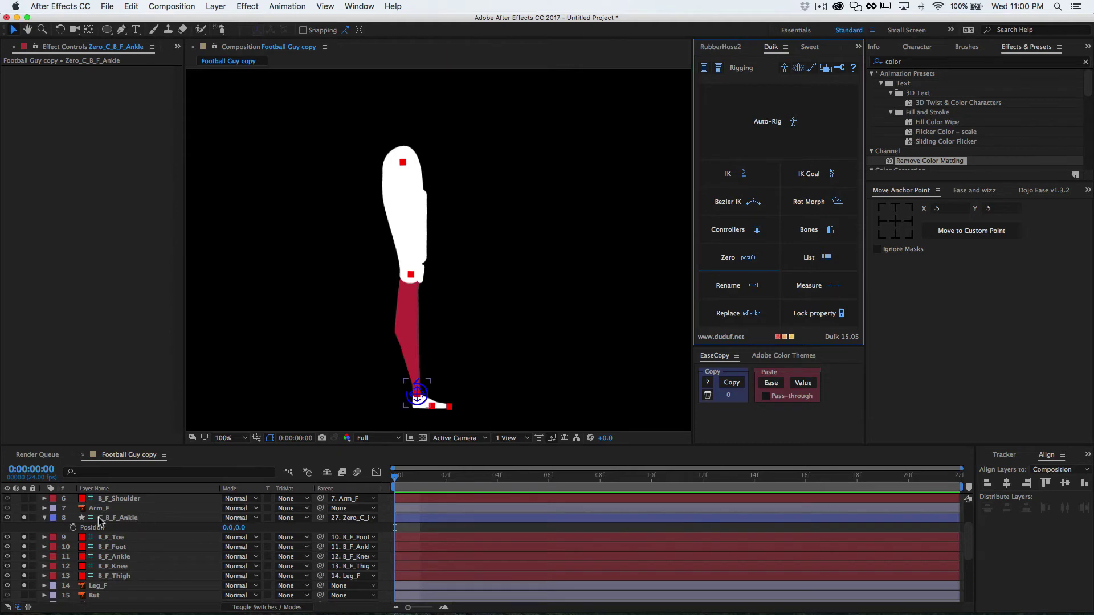
pyautogui.click(44, 518)
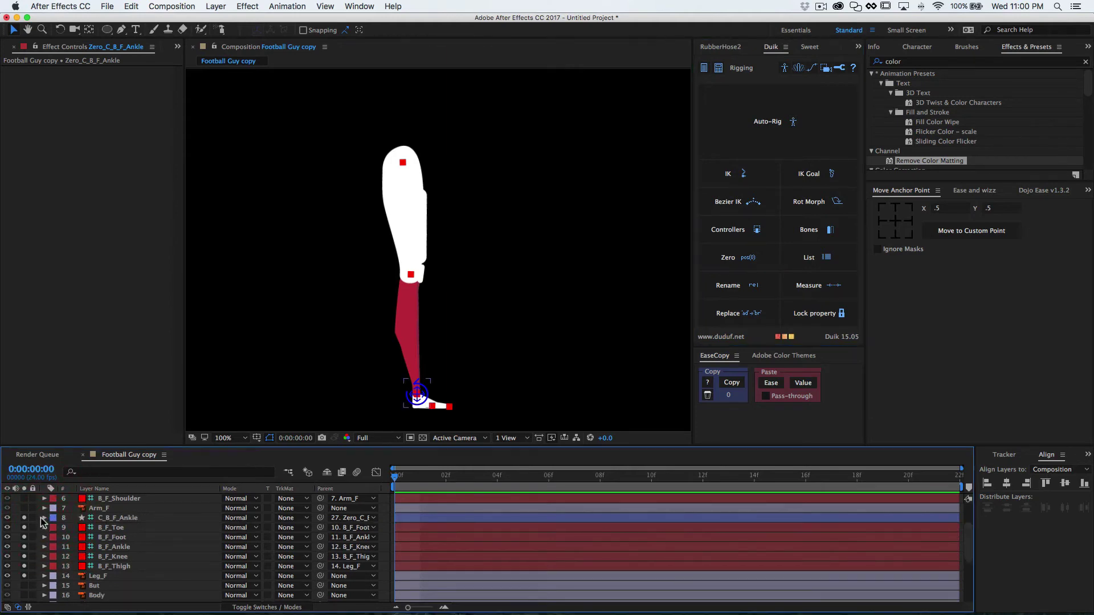
# Unsolo the front leg, solo Leg_B, and move its anchor point up to the thigh top.
pyautogui.moveTo(25, 521); pyautogui.dragTo(24, 576)
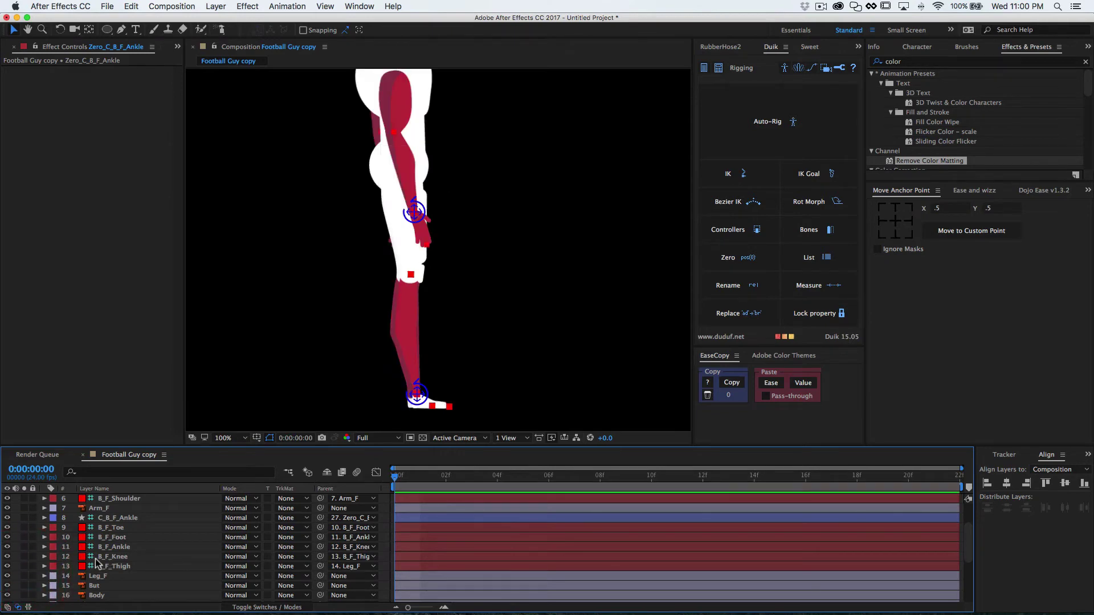
pyautogui.scroll(-3, 120, 564)
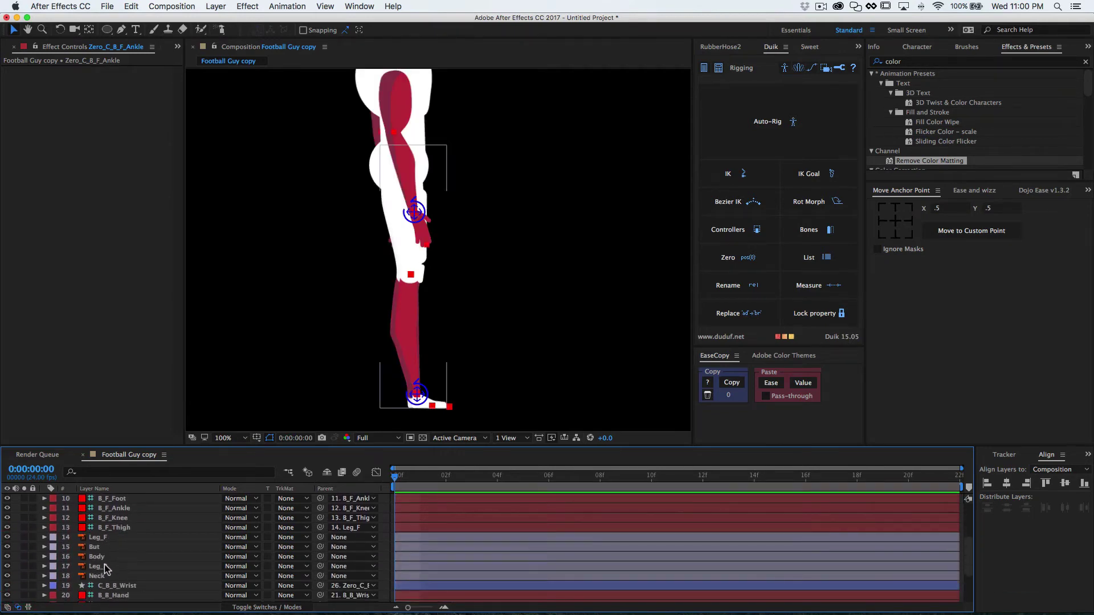
pyautogui.click(103, 567)
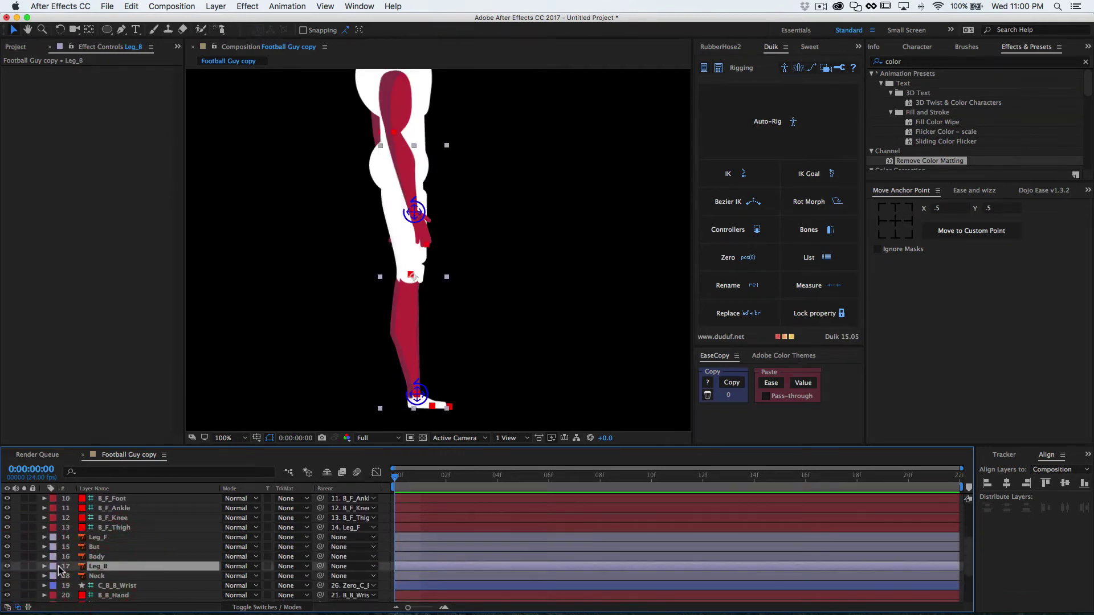
pyautogui.click(24, 567)
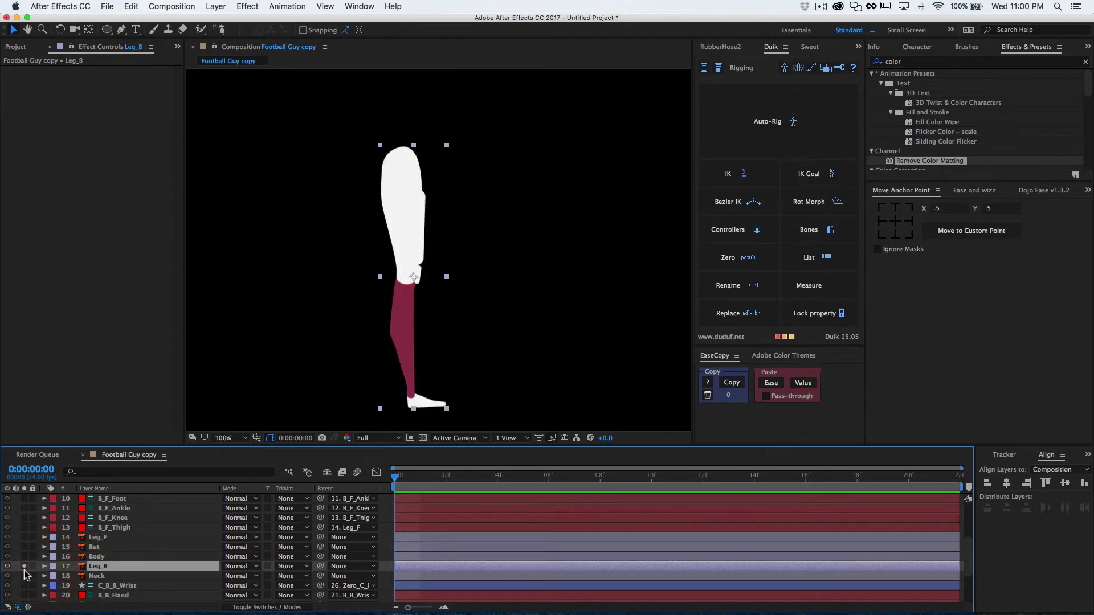
pyautogui.press('y')
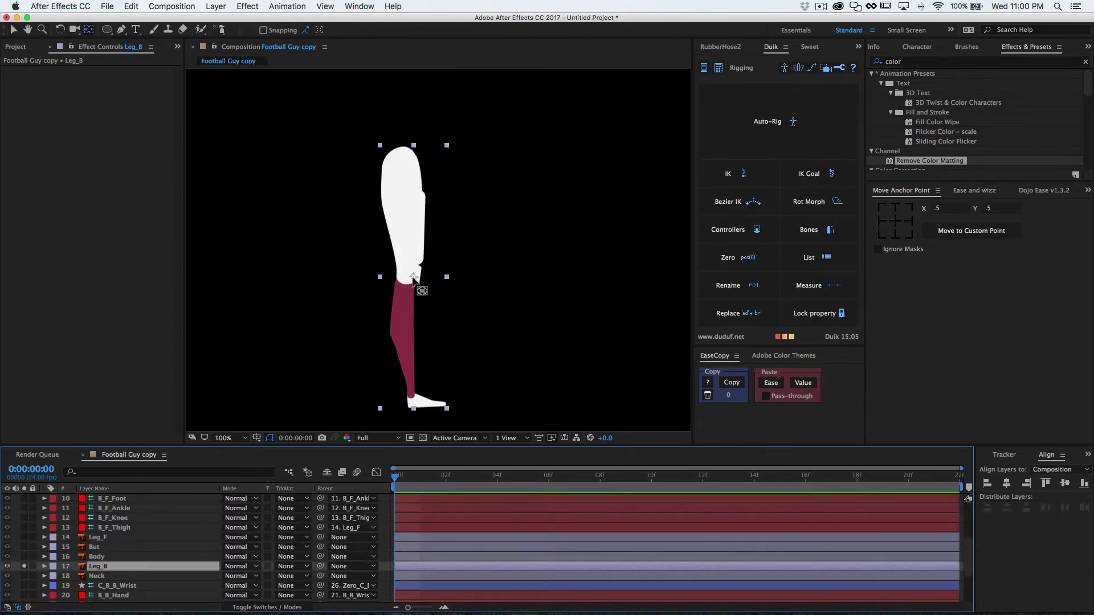
pyautogui.moveTo(413, 279); pyautogui.dragTo(401, 167)
# Place puppet pins on Leg_B at the thigh, knee, ankle and mid-foot.
pyautogui.click(222, 30)
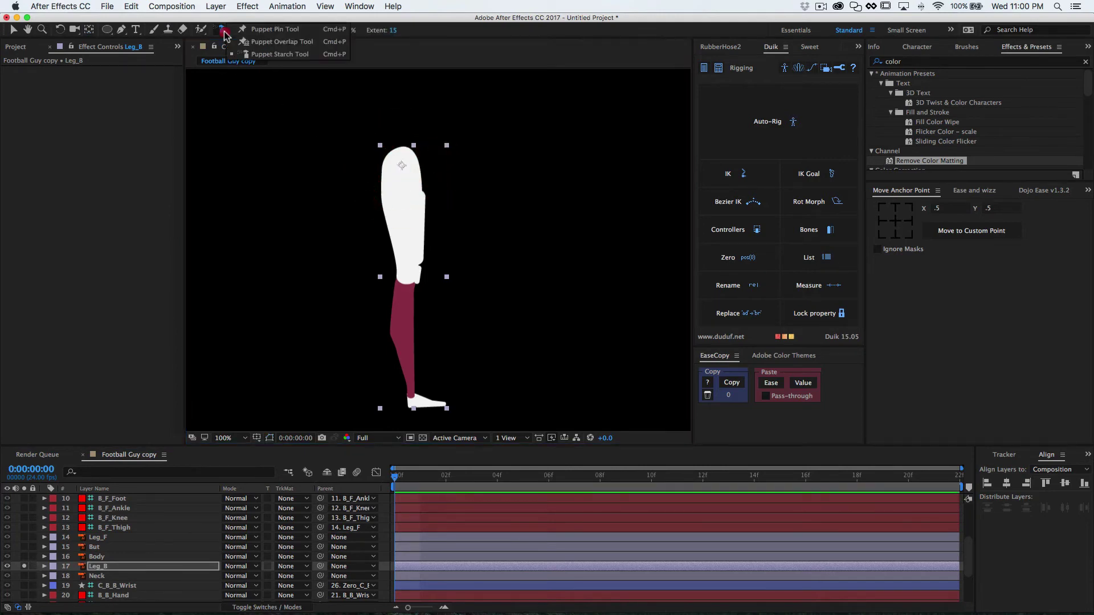
pyautogui.click(268, 29)
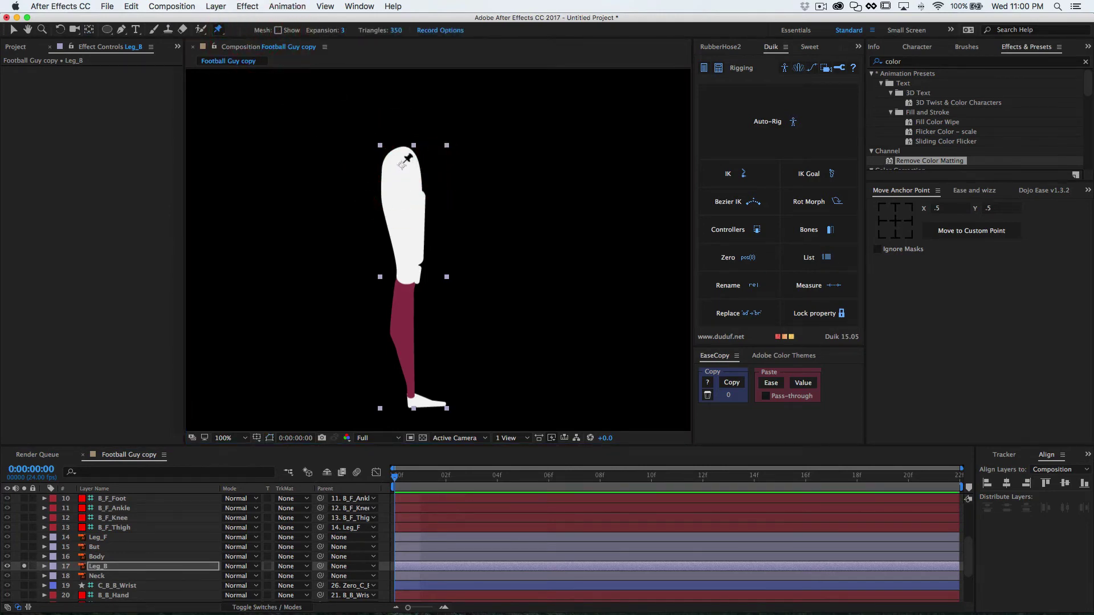
pyautogui.click(403, 164)
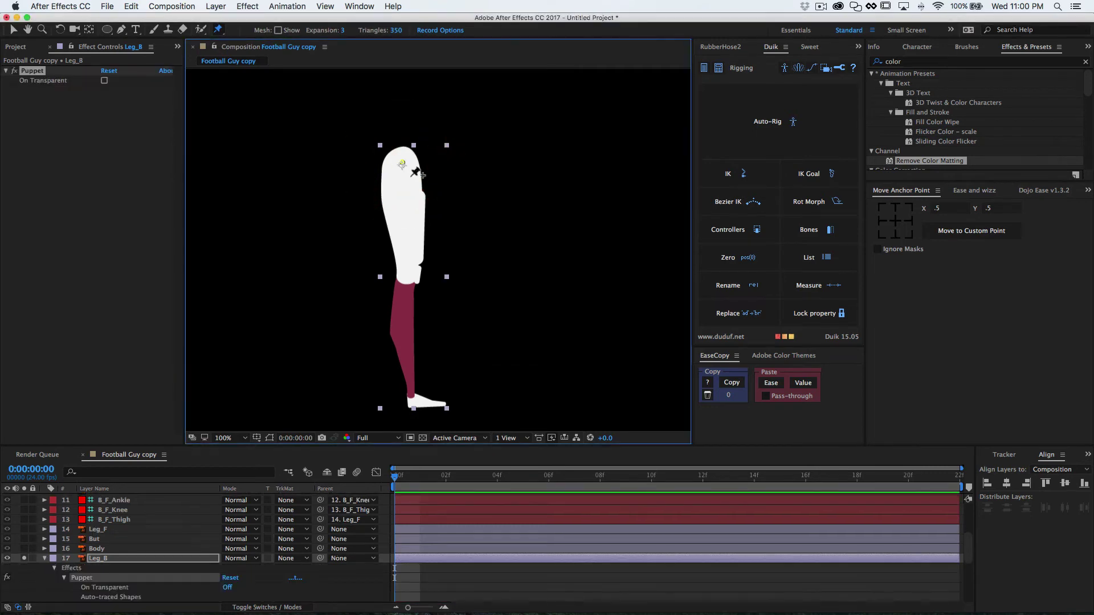
pyautogui.click(410, 277)
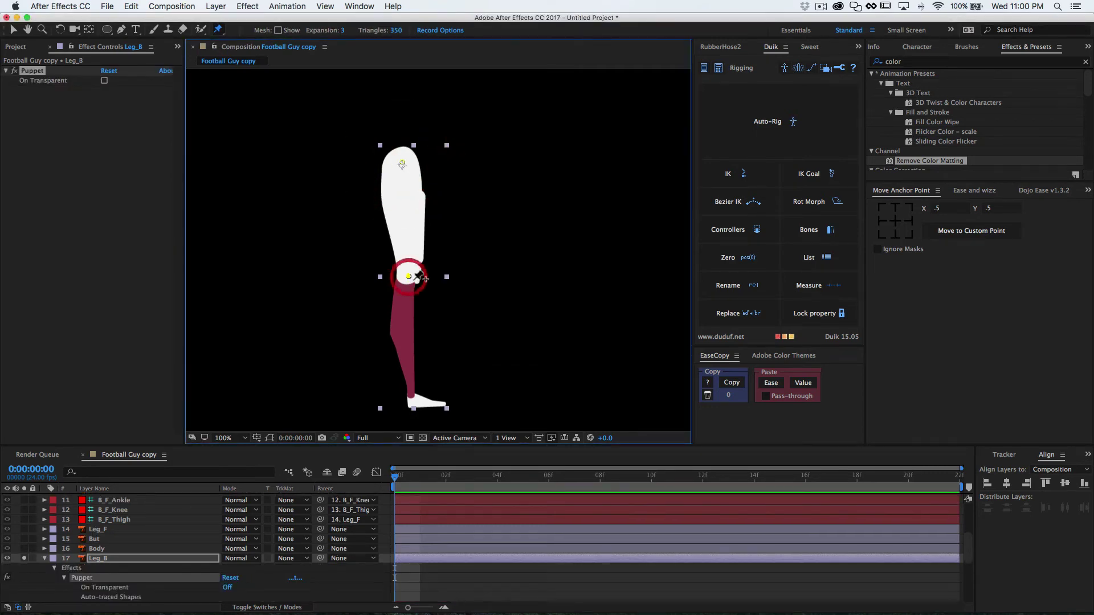
pyautogui.click(413, 395)
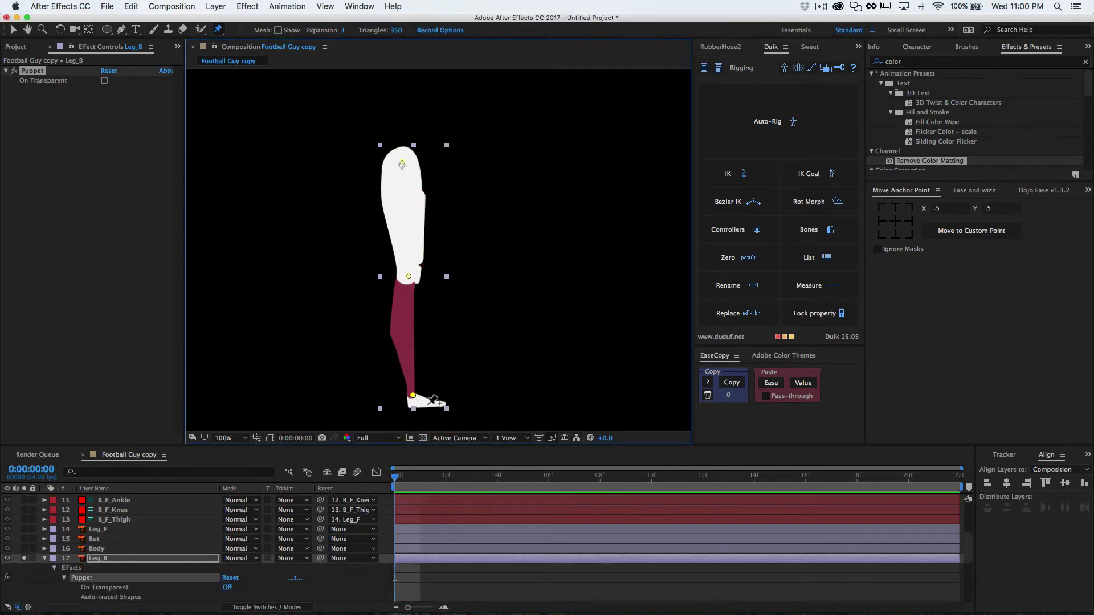
pyautogui.click(428, 405)
# Pin Leg_B's toe tip and expand Puppet > Mesh 1 > Deform to list the pins.
pyautogui.click(445, 404)
pyautogui.scroll(-3, 99, 566)
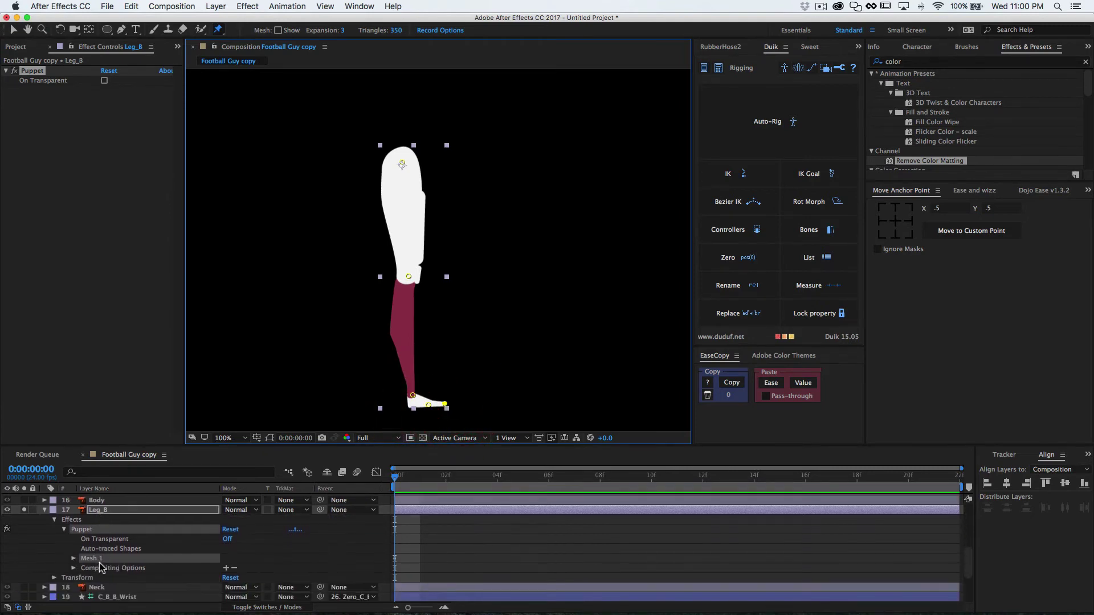
pyautogui.click(74, 559)
pyautogui.scroll(-1, 96, 565)
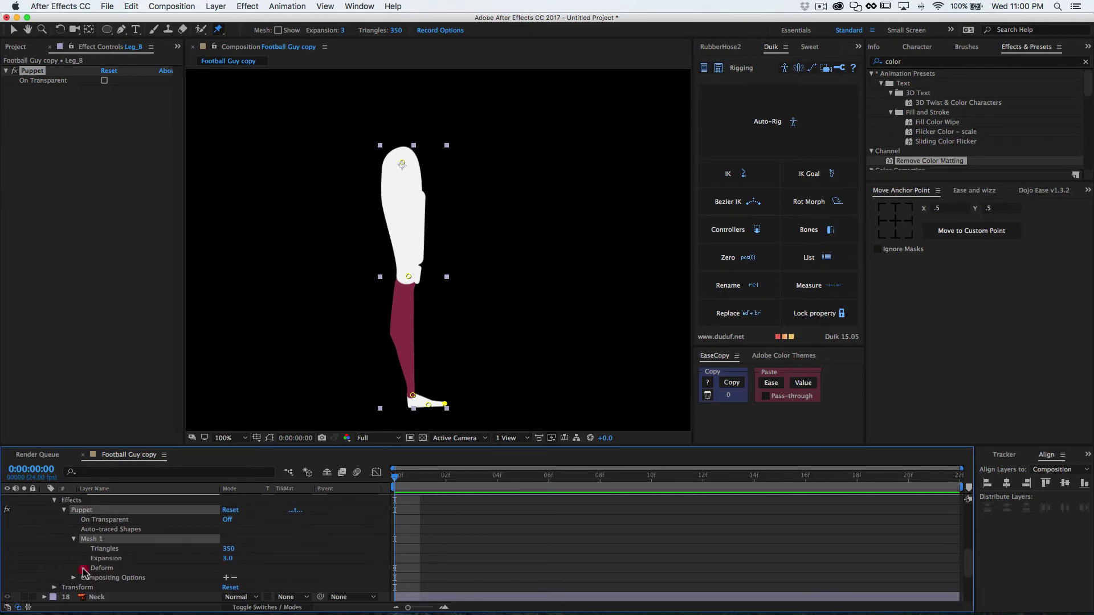
pyautogui.click(83, 568)
pyautogui.scroll(-2, 119, 561)
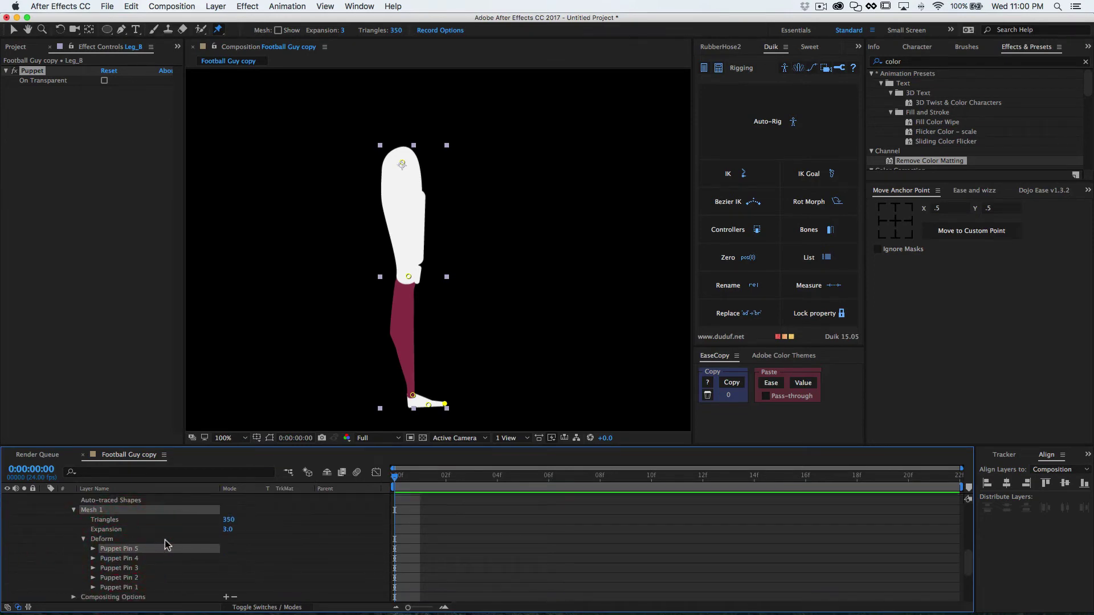
# Rename Puppet Pins 5, 4 and 3 to B_Toe, B_Foot and B_Ankle.
pyautogui.press('Return')
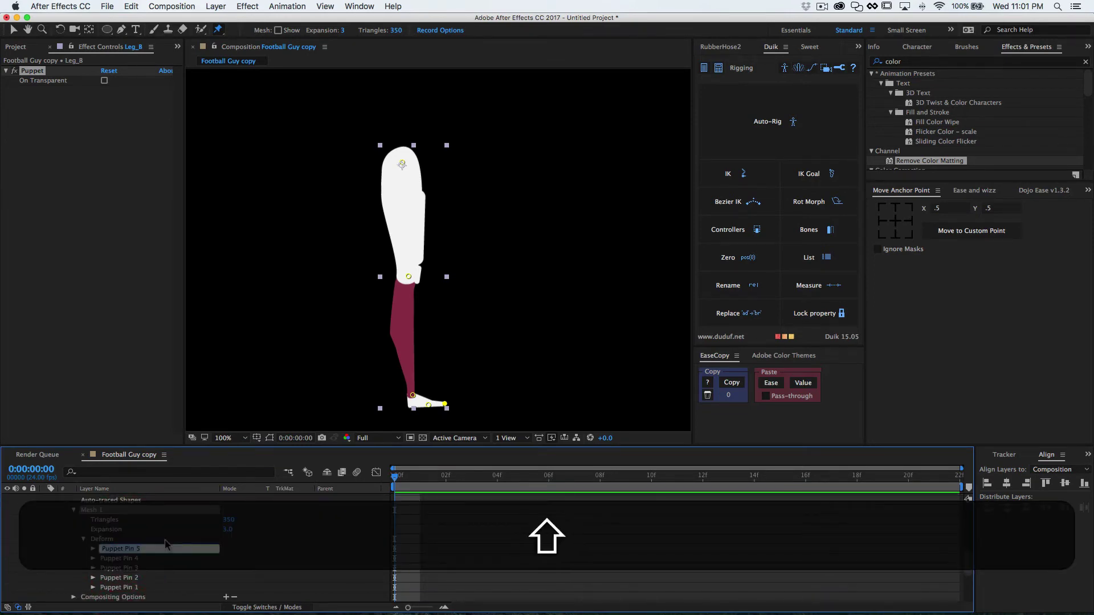
pyautogui.write('B_Toe')
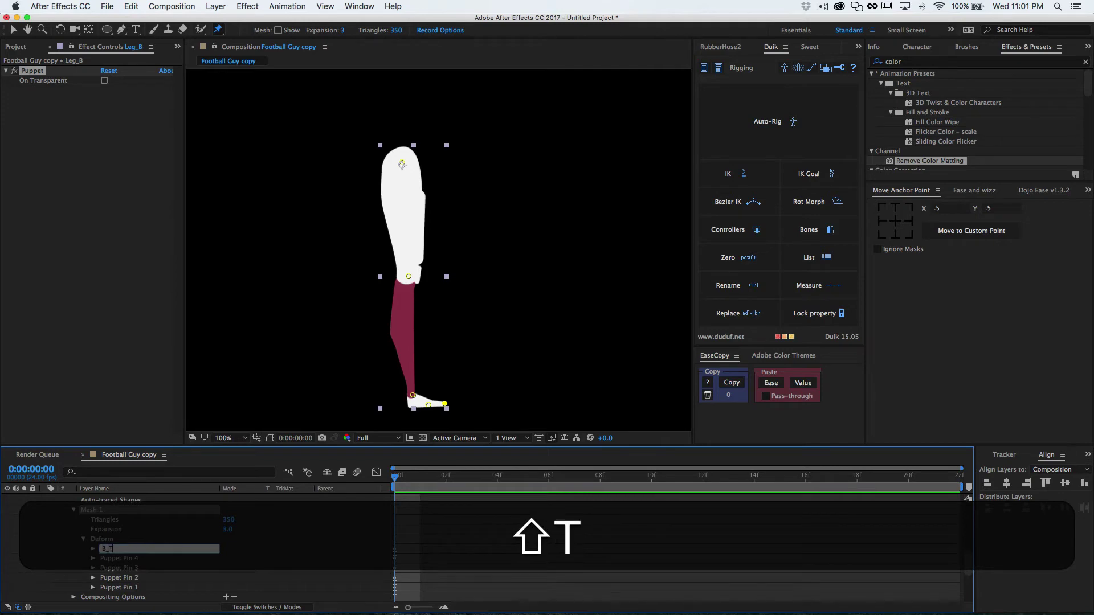
pyautogui.click(136, 558)
pyautogui.press('Return')
pyautogui.write('B_Foot')
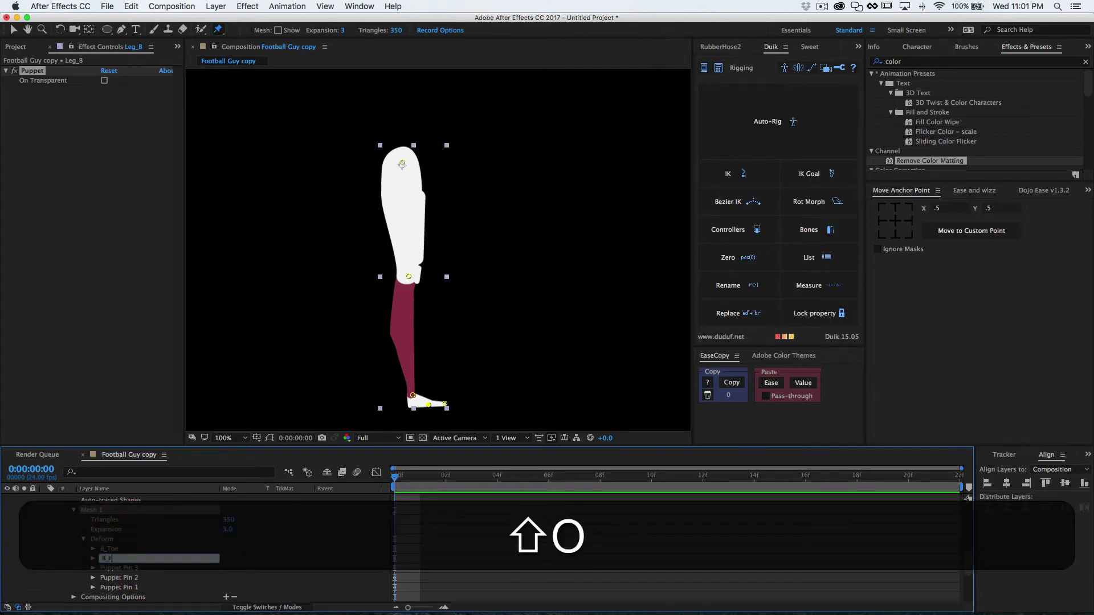
pyautogui.click(130, 568)
pyautogui.press('Return')
pyautogui.write('B_')
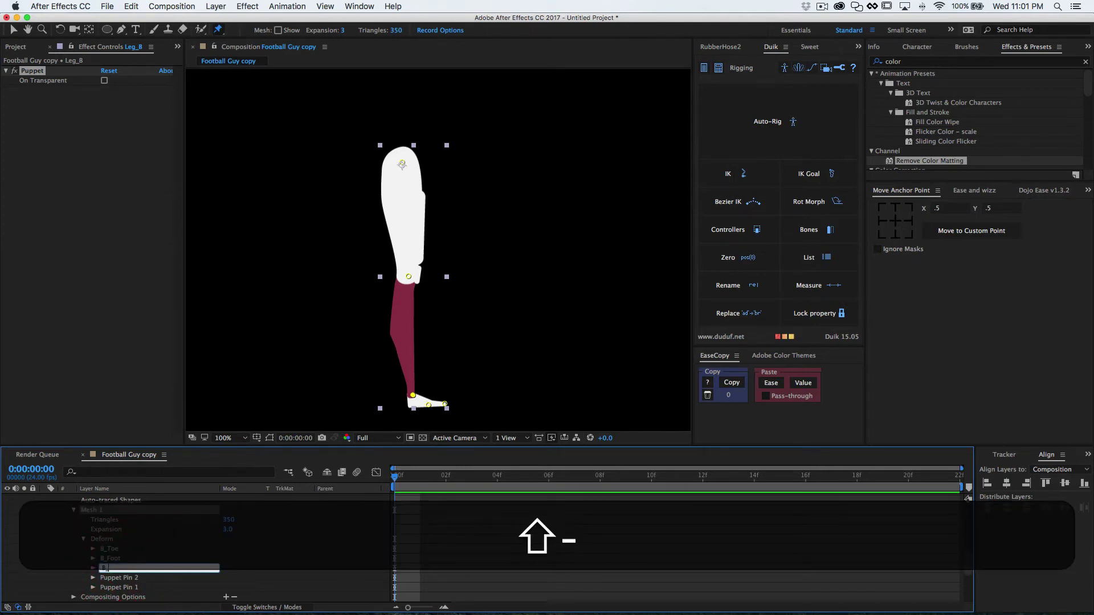
pyautogui.write('Ankle')
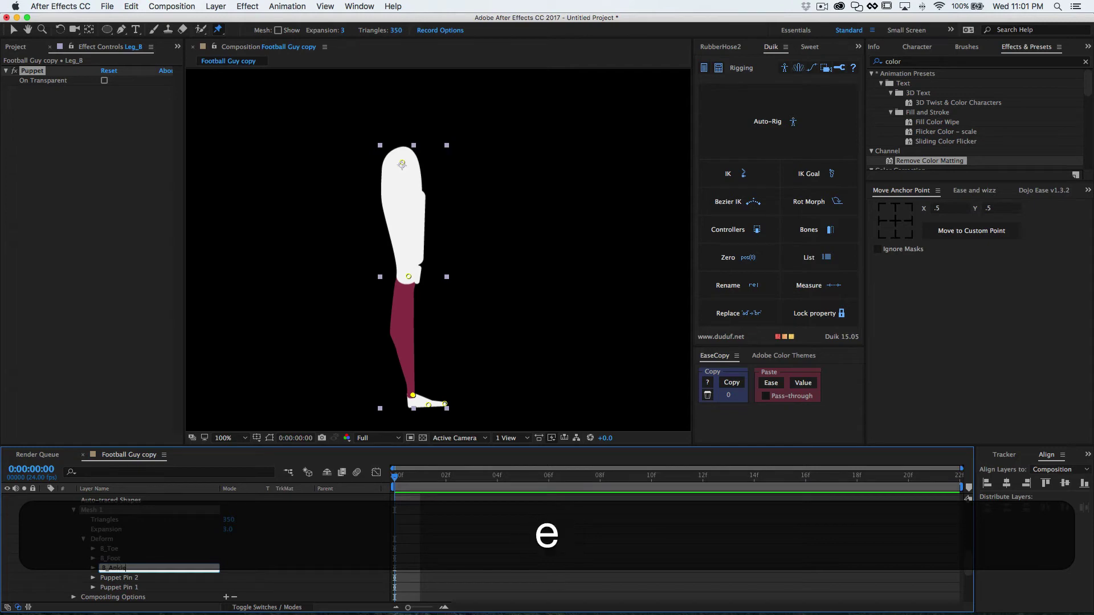
# Rename Puppet Pins 2 and 1 to B_Knee and B_Thigh, then select all five pins.
pyautogui.click(113, 579)
pyautogui.hotkey('shift', 'Return')
pyautogui.write('B_Knee')
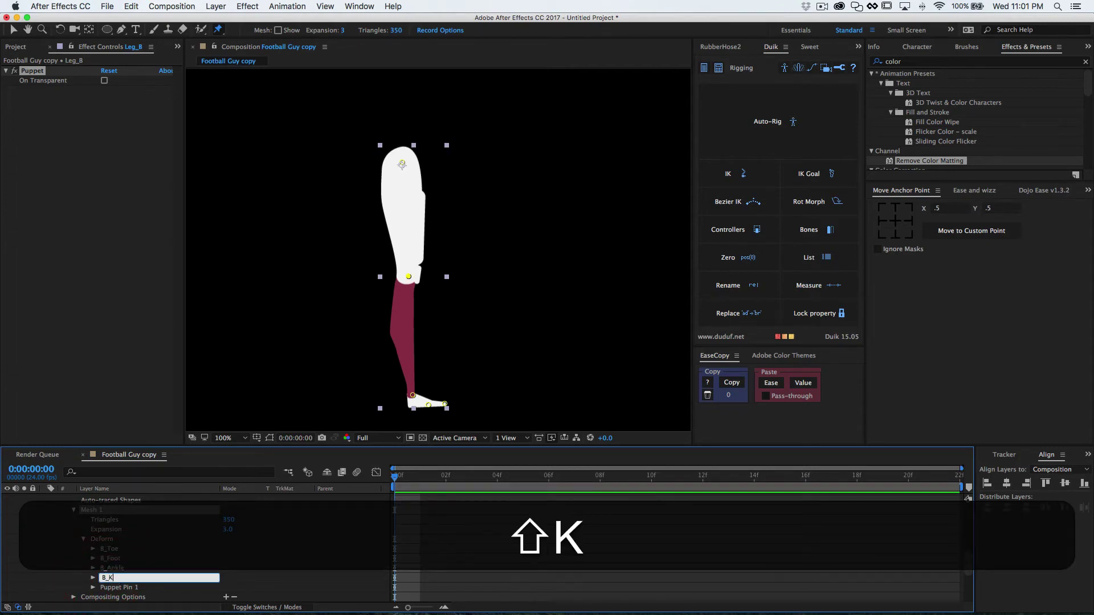
pyautogui.click(101, 588)
pyautogui.hotkey('shift', 'Return')
pyautogui.write('B')
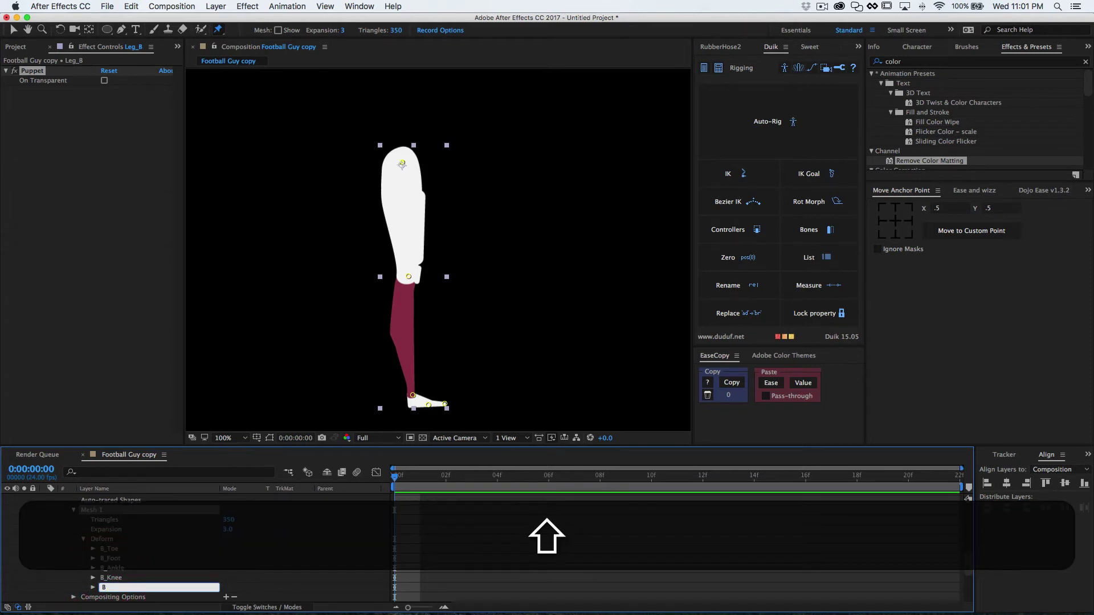
pyautogui.write('_Thigh')
pyautogui.press('Return')
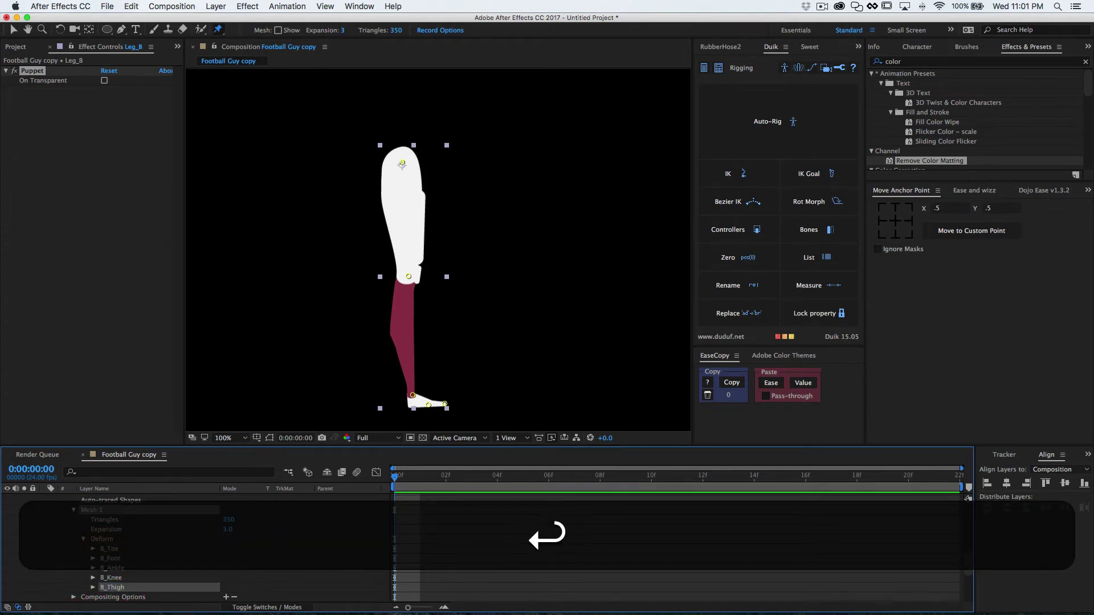
pyautogui.click(111, 550)
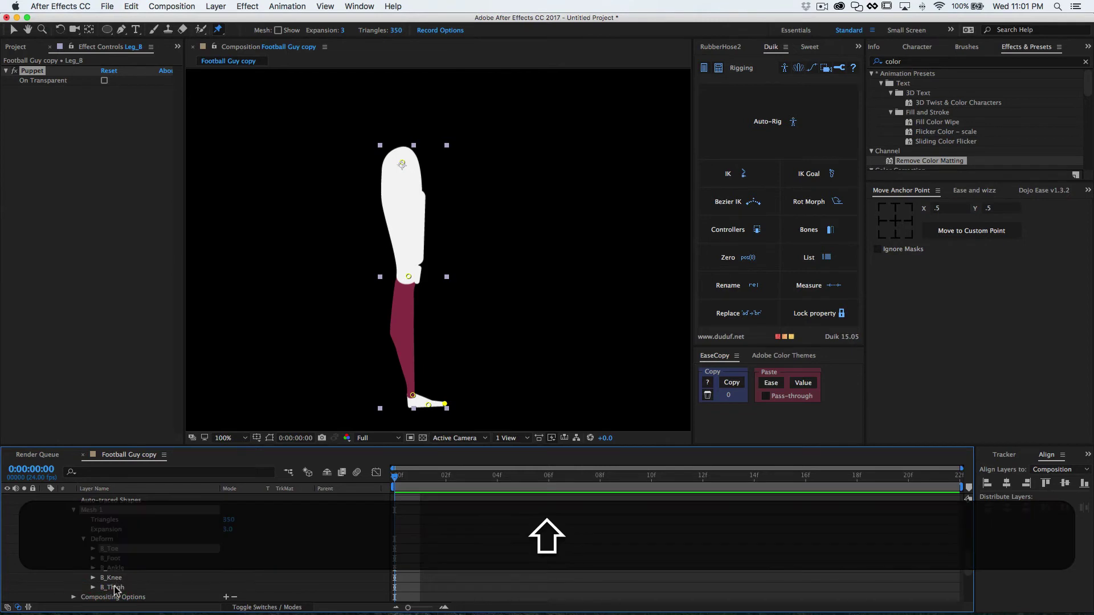
pyautogui.keyDown('shift'); pyautogui.click(116, 589); pyautogui.keyUp('shift')
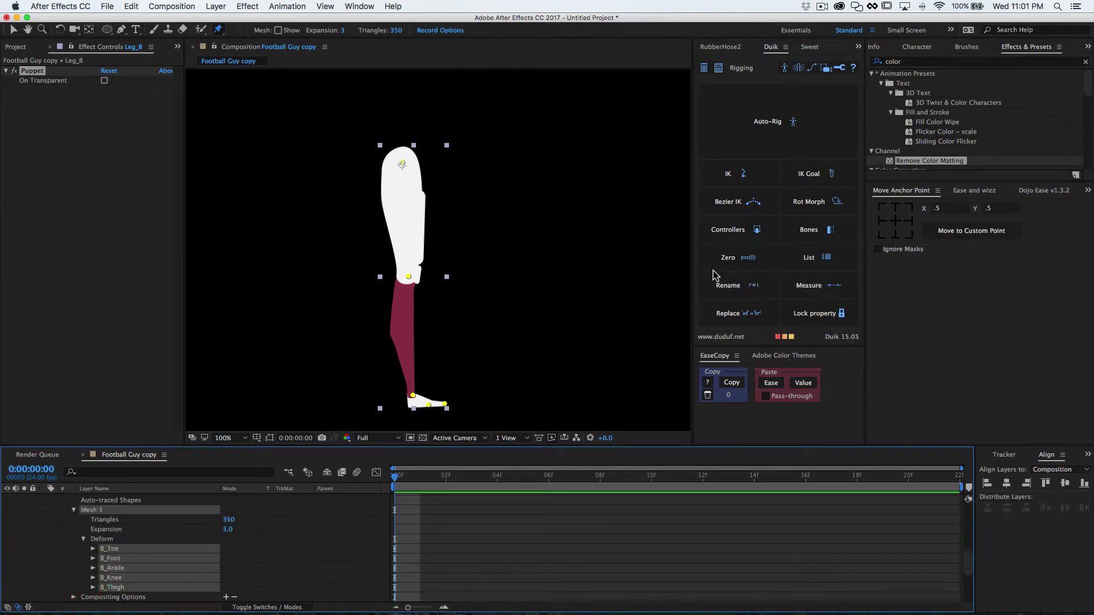
# Create Duik bones B_B_Toe through B_B_Thigh from the selected Leg_B pins.
pyautogui.click(799, 233)
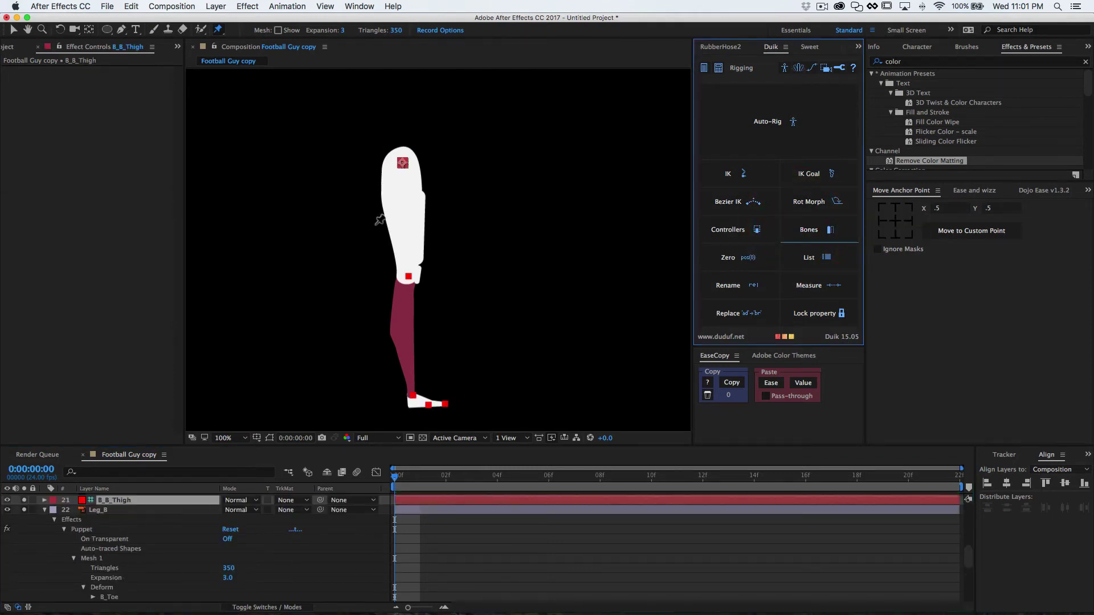
pyautogui.scroll(1, 121, 525)
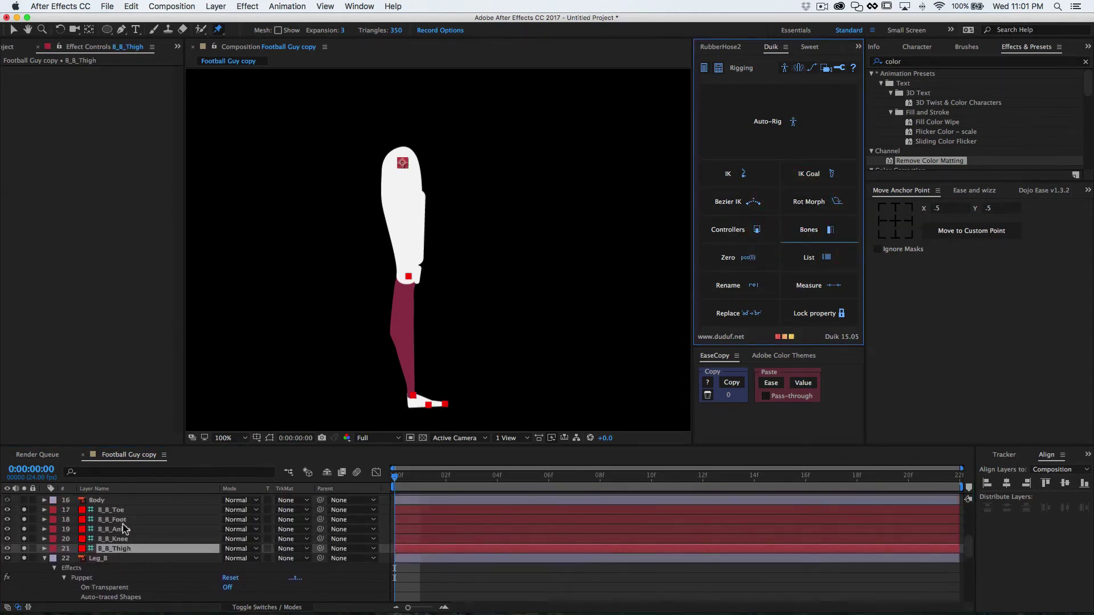
pyautogui.press('v')
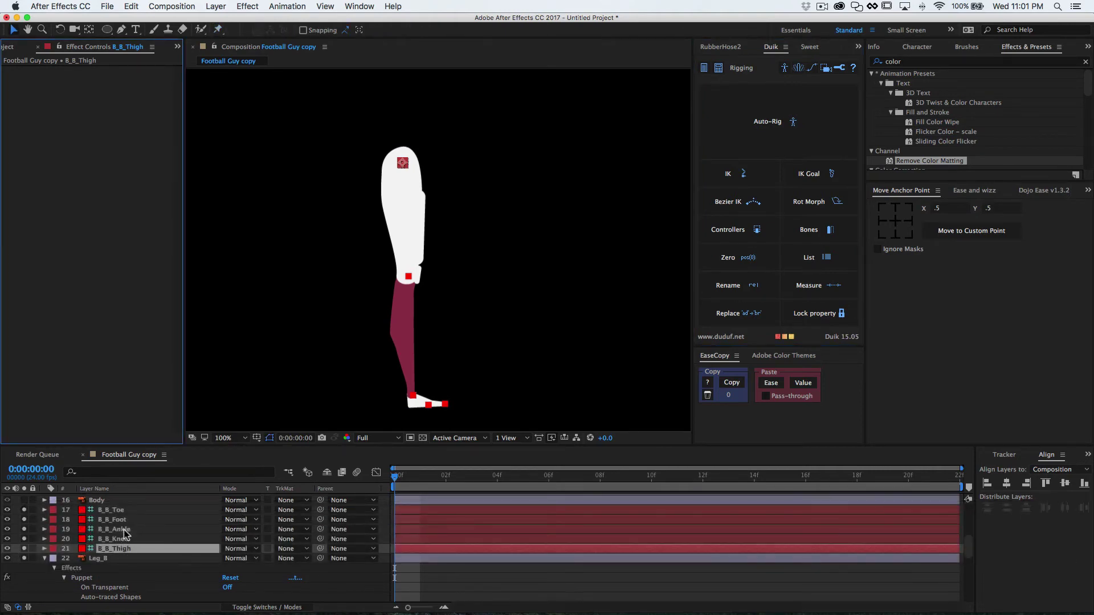
# Select B_B_Ankle and set Duik's controller colour to Magenta.
pyautogui.click(123, 530)
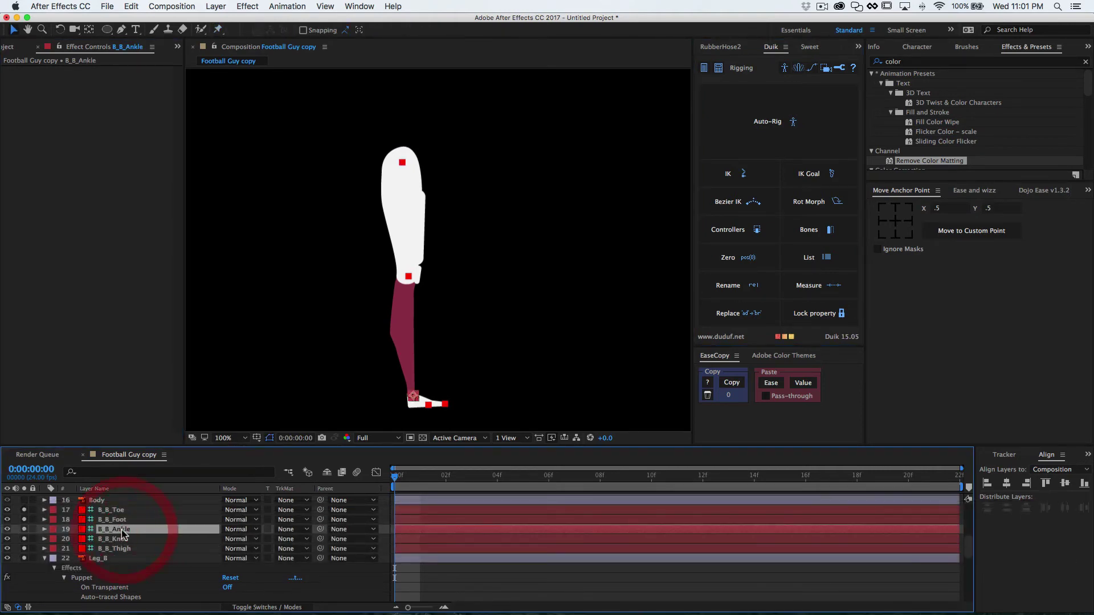
pyautogui.click(745, 229)
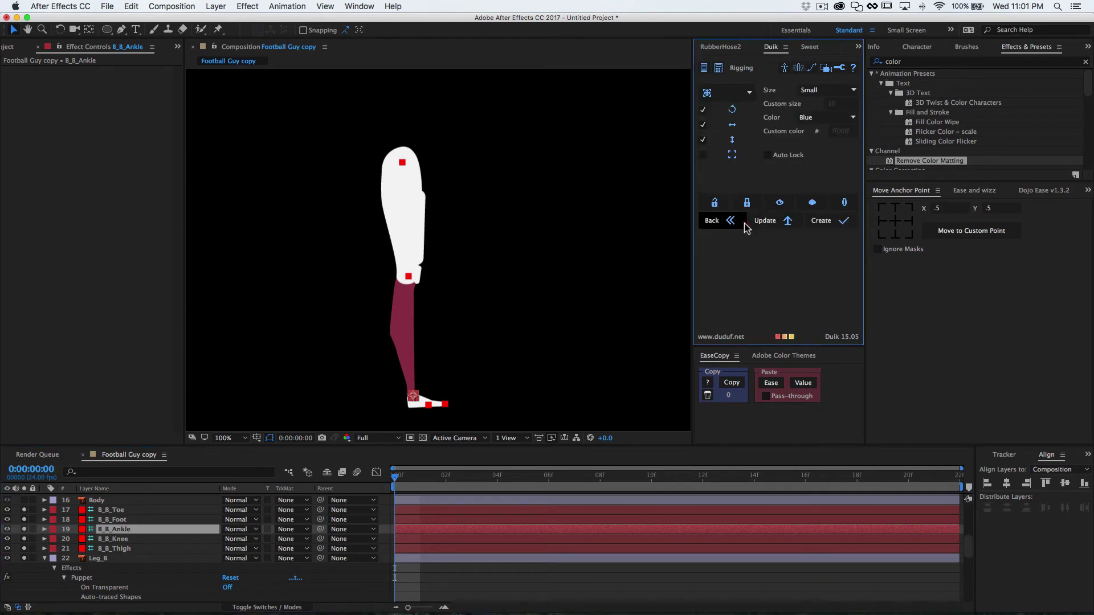
pyautogui.click(833, 122)
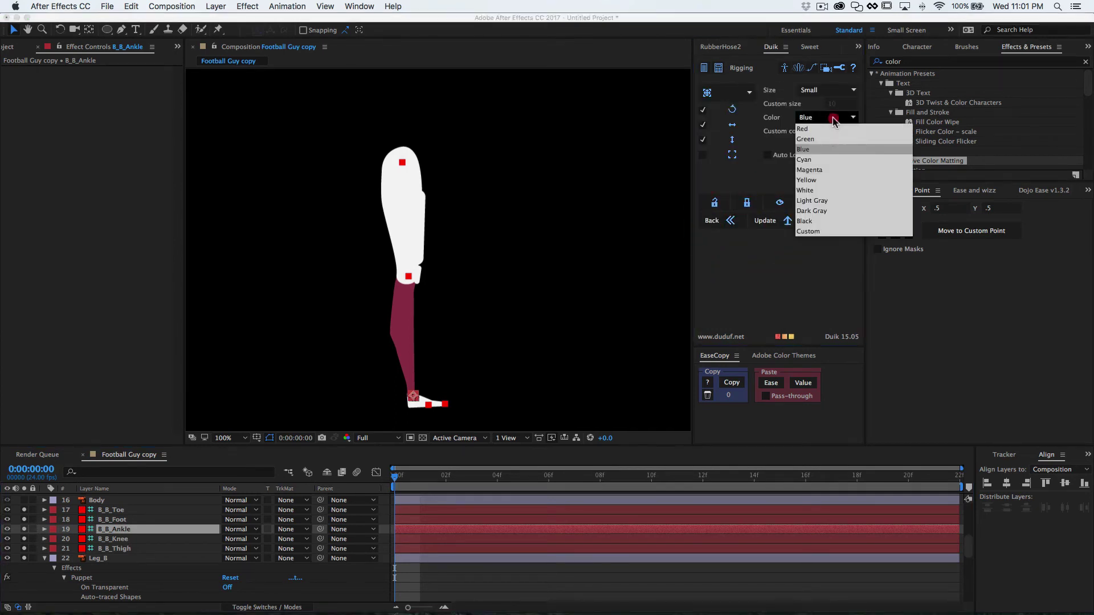
pyautogui.click(817, 170)
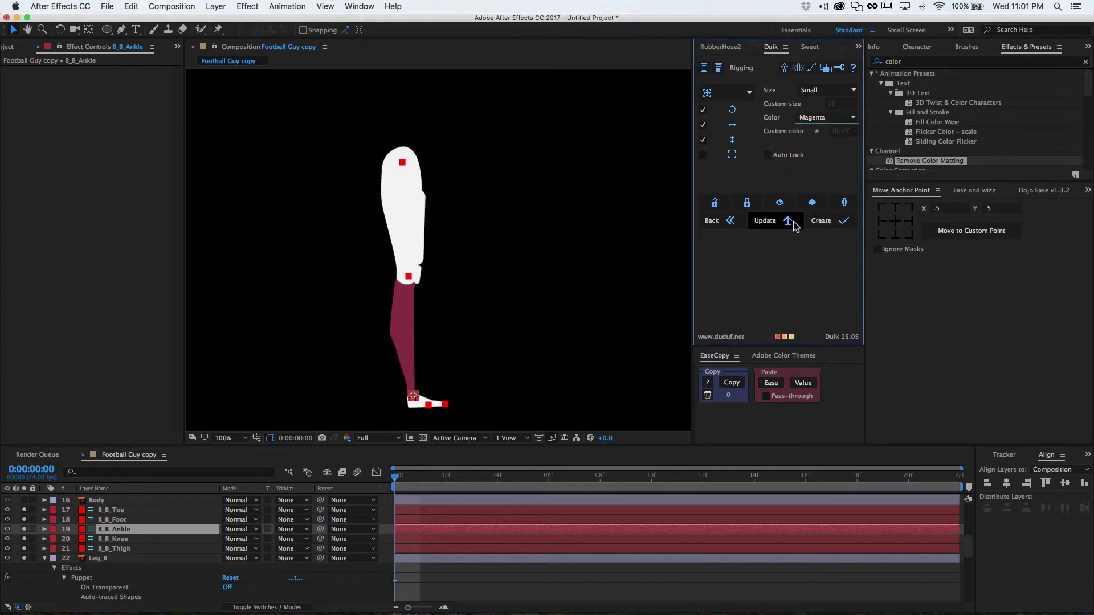
# Create the C_B_B_Ankle controller and move it above the back leg bones.
pyautogui.click(827, 221)
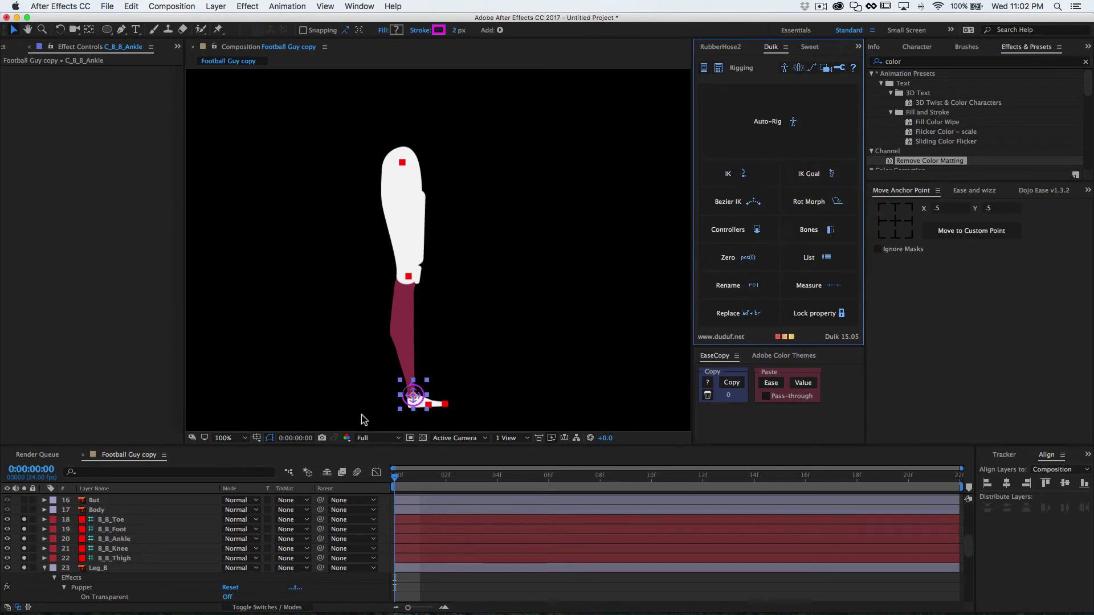
pyautogui.scroll(5, 134, 521)
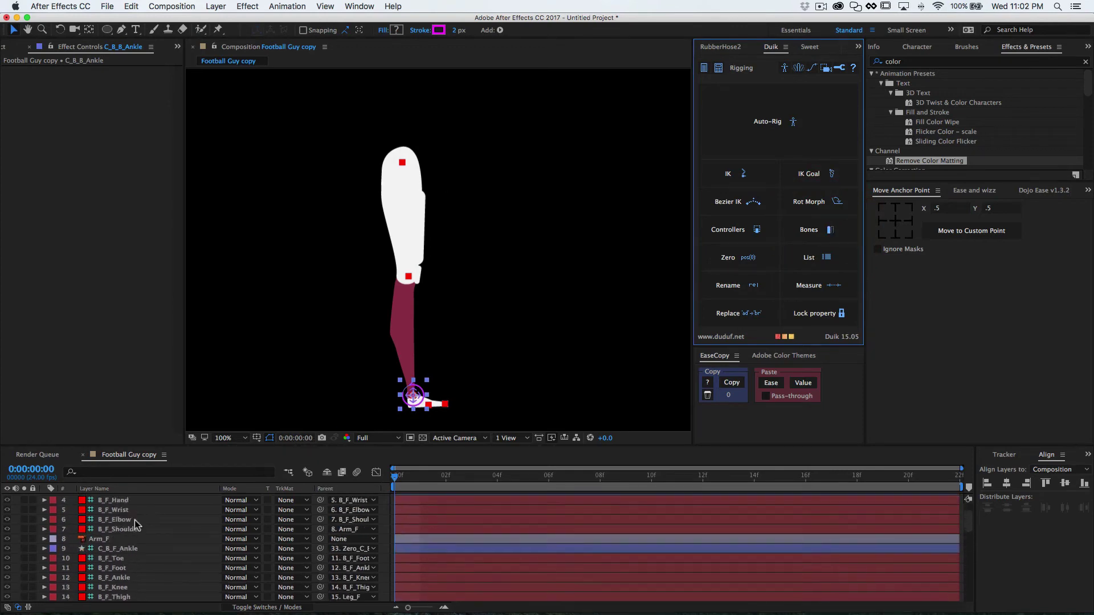
pyautogui.scroll(1, 134, 520)
pyautogui.moveTo(129, 499)
pyautogui.mouseDown()
pyautogui.moveTo(139, 593)
pyautogui.moveTo(133, 507)
pyautogui.moveTo(137, 576)
pyautogui.moveTo(139, 514)
pyautogui.moveTo(129, 508)
pyautogui.mouseUp()
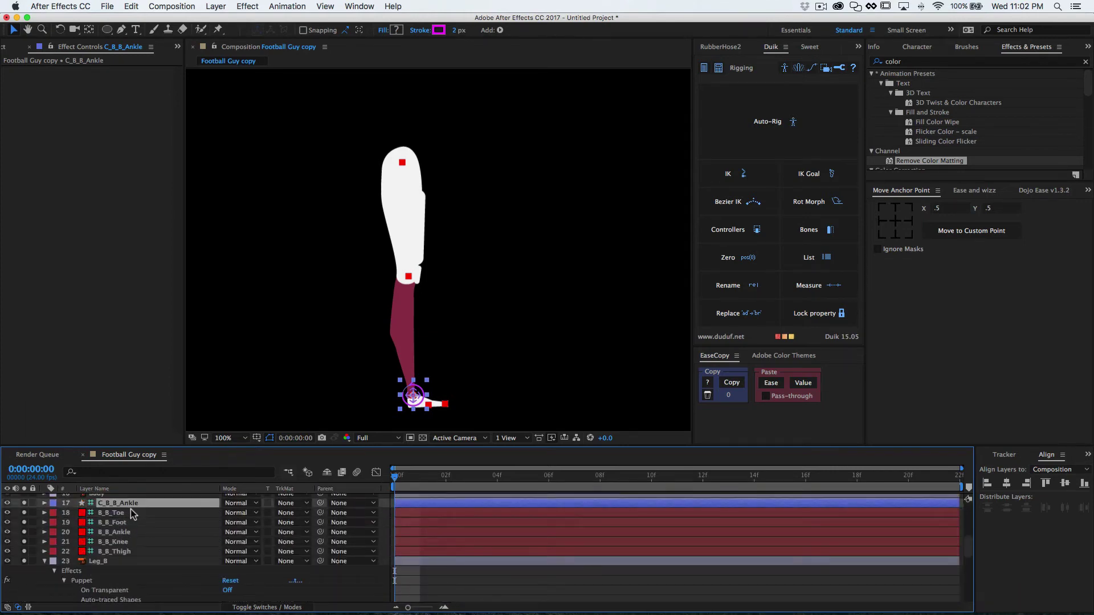
pyautogui.scroll(1, 143, 519)
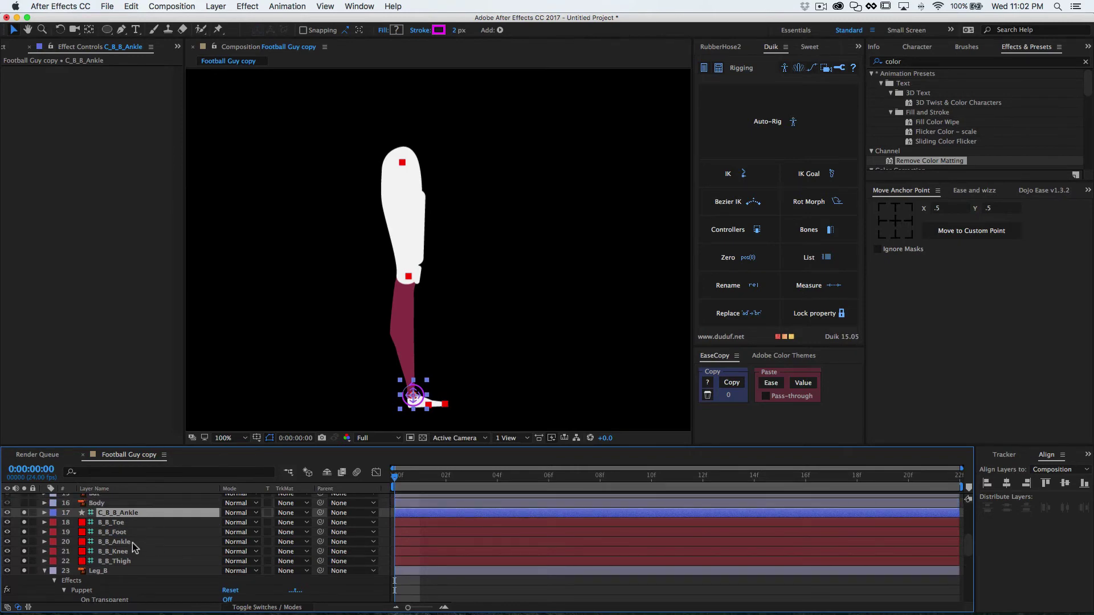
# Build a 2-layer IK linking B_B_Ankle, B_B_Knee and B_B_Thigh to C_B_B_Ankle.
pyautogui.click(133, 542)
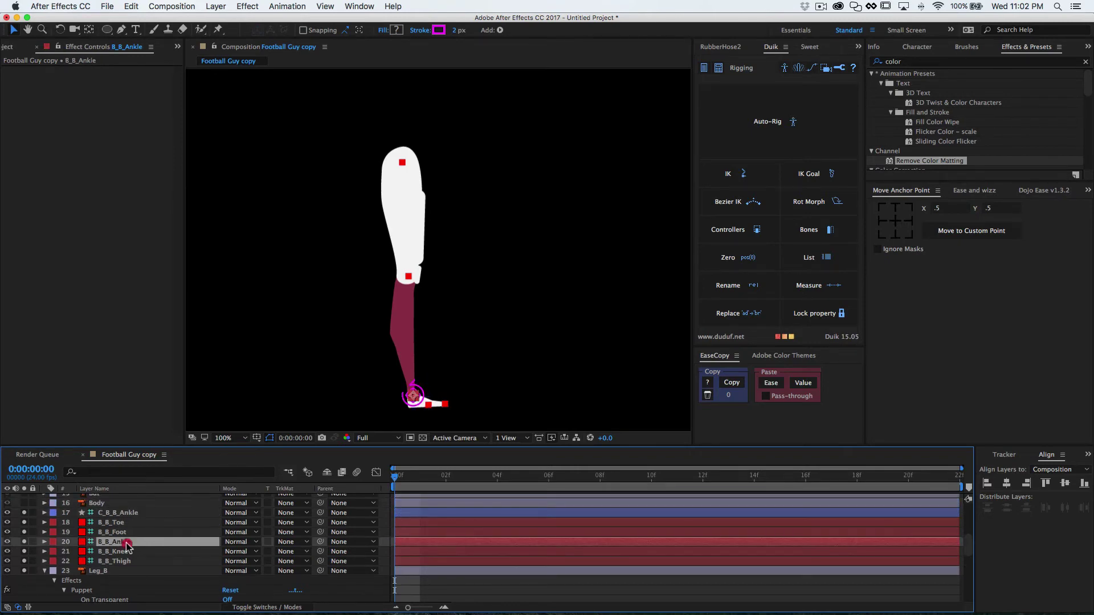
pyautogui.keyDown('super'); pyautogui.click(131, 551); pyautogui.keyUp('super')
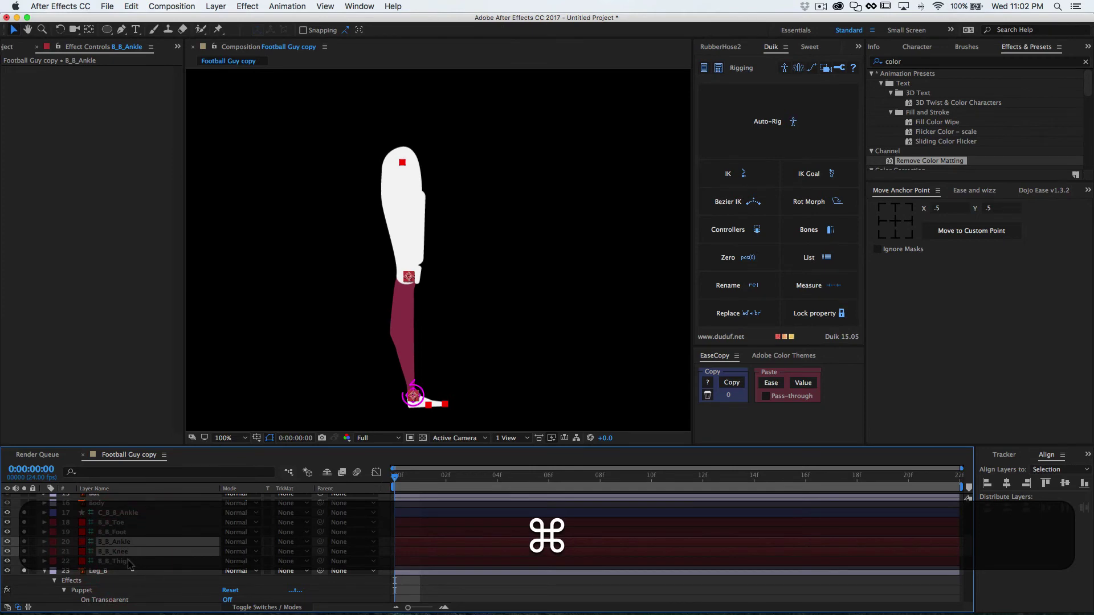
pyautogui.keyDown('super'); pyautogui.click(129, 562); pyautogui.keyUp('super')
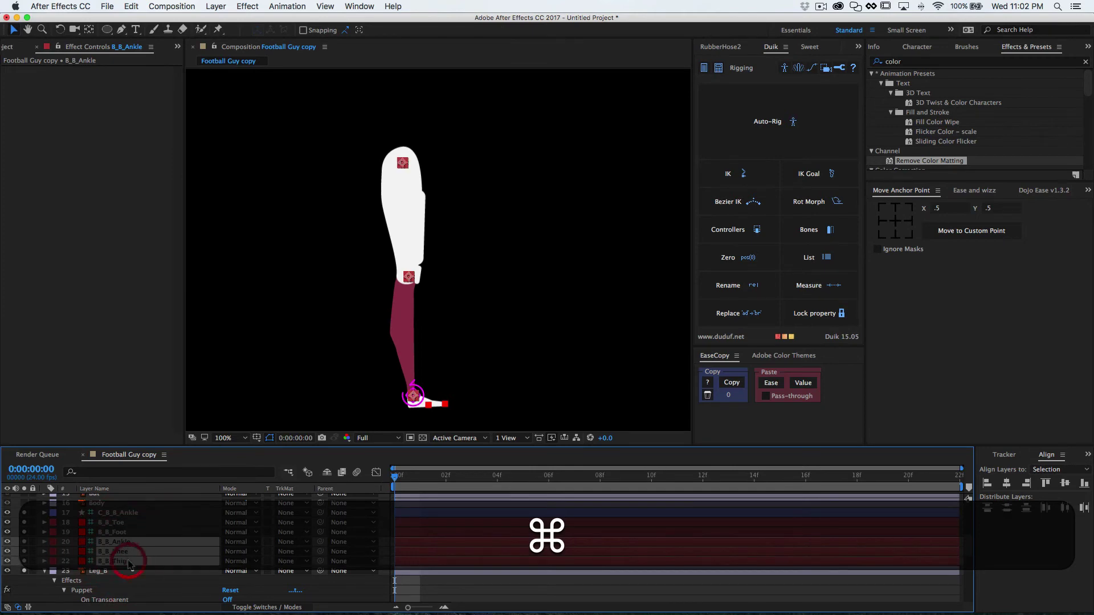
pyautogui.keyDown('super'); pyautogui.click(130, 514); pyautogui.keyUp('super')
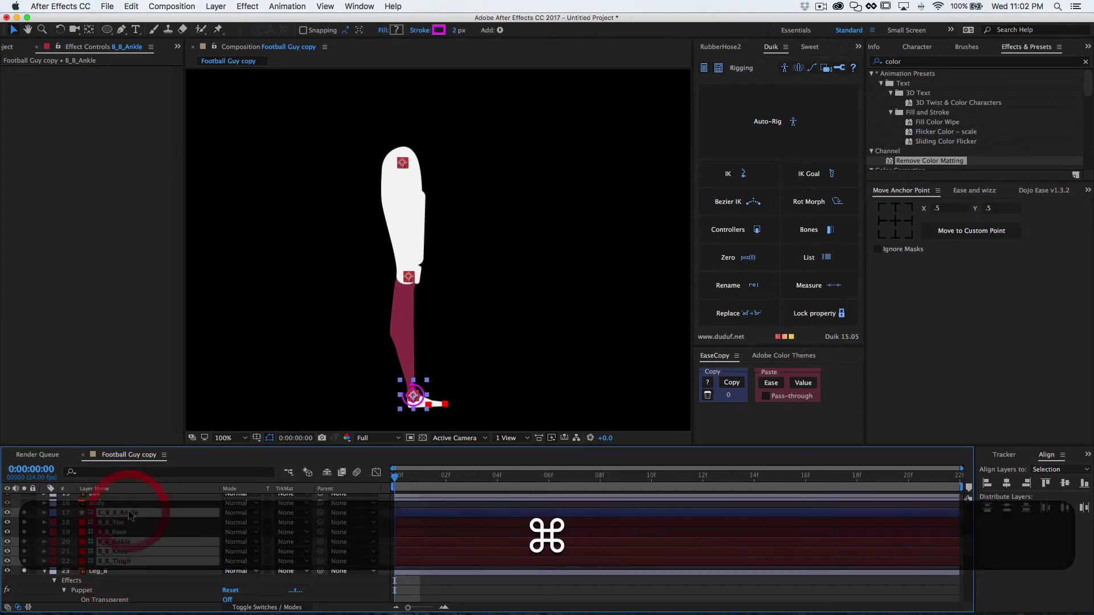
pyautogui.click(738, 194)
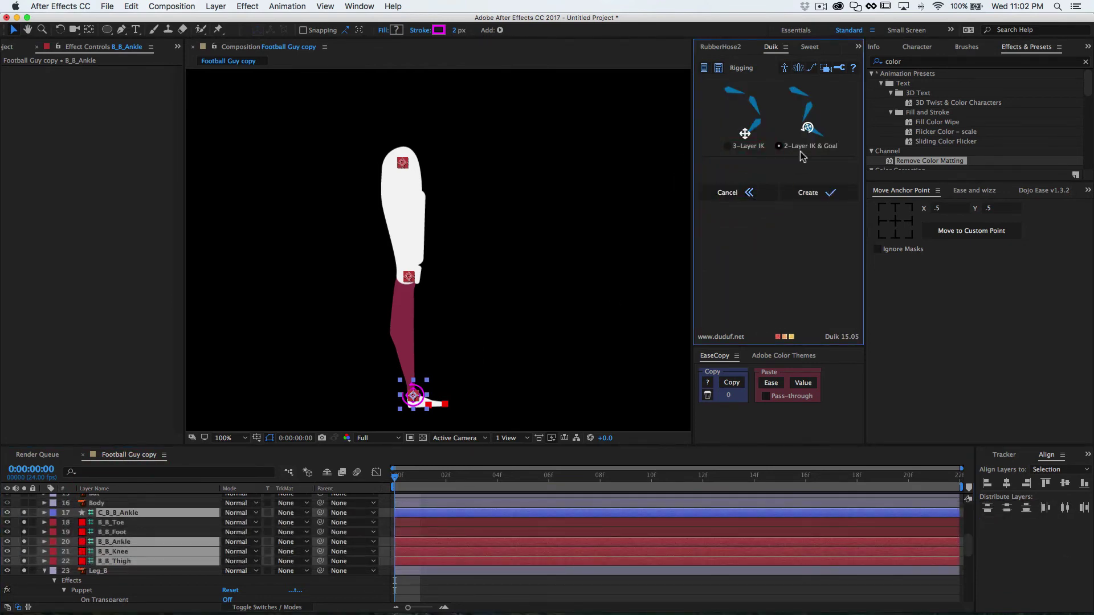
pyautogui.click(816, 197)
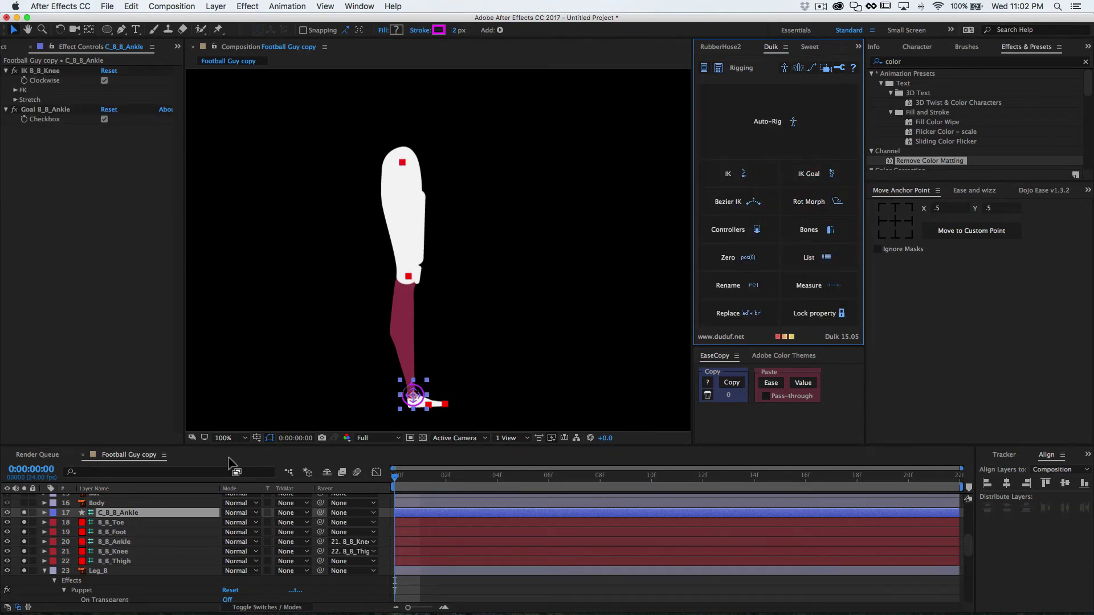
# Parent B_B_Toe to B_B_Foot, B_B_Foot to B_B_Ankle, and B_B_Thigh to Leg_B.
pyautogui.click(112, 522)
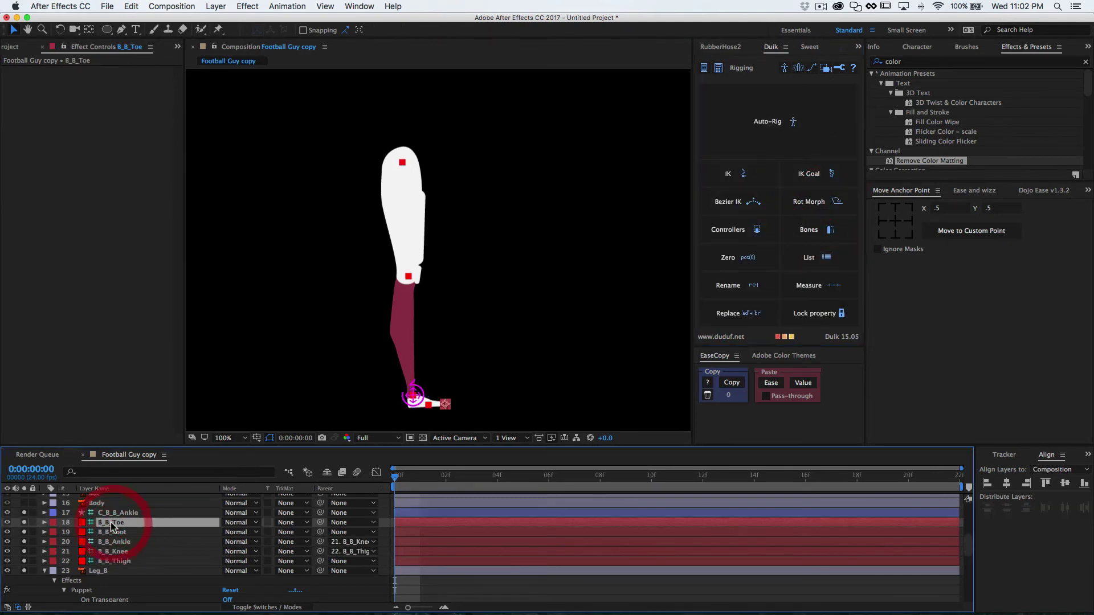
pyautogui.moveTo(321, 522); pyautogui.dragTo(123, 532)
pyautogui.click(122, 532)
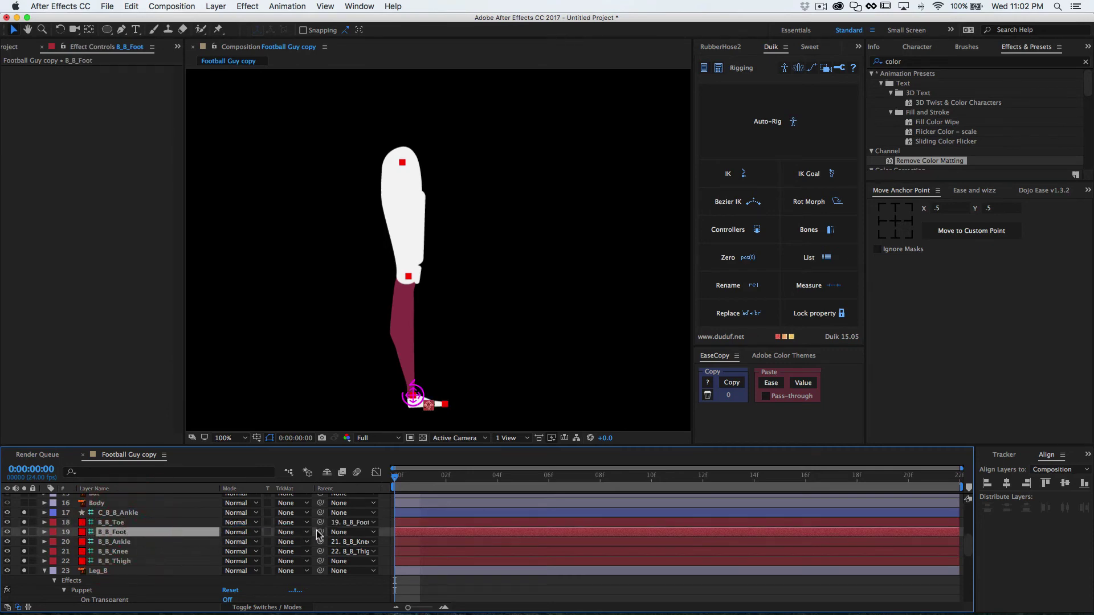
pyautogui.moveTo(316, 531); pyautogui.dragTo(121, 543)
pyautogui.click(129, 562)
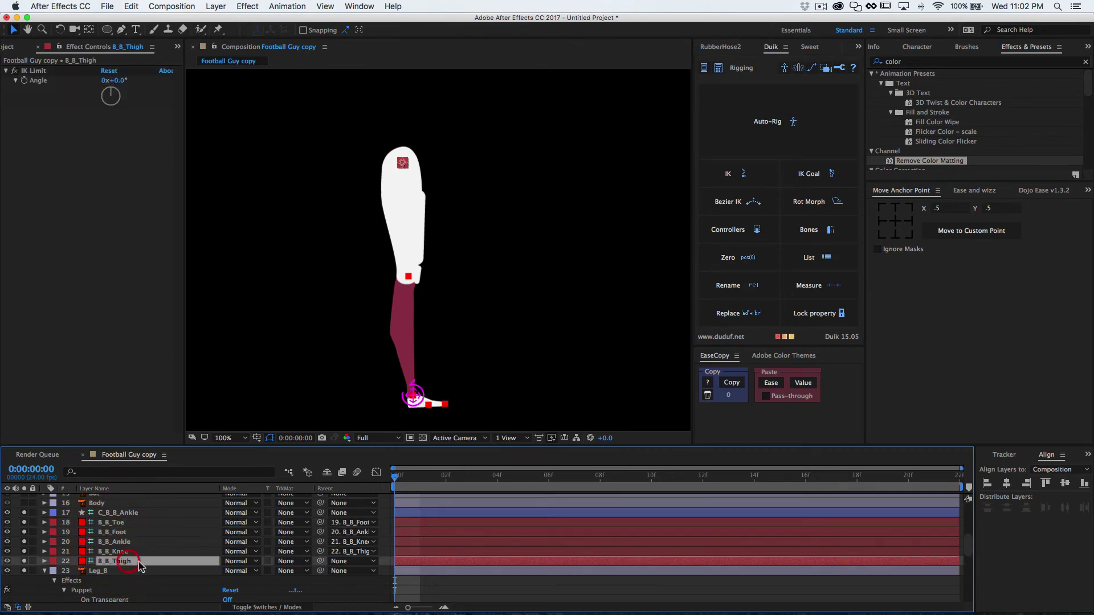
pyautogui.moveTo(320, 561); pyautogui.dragTo(104, 571)
pyautogui.click(105, 571)
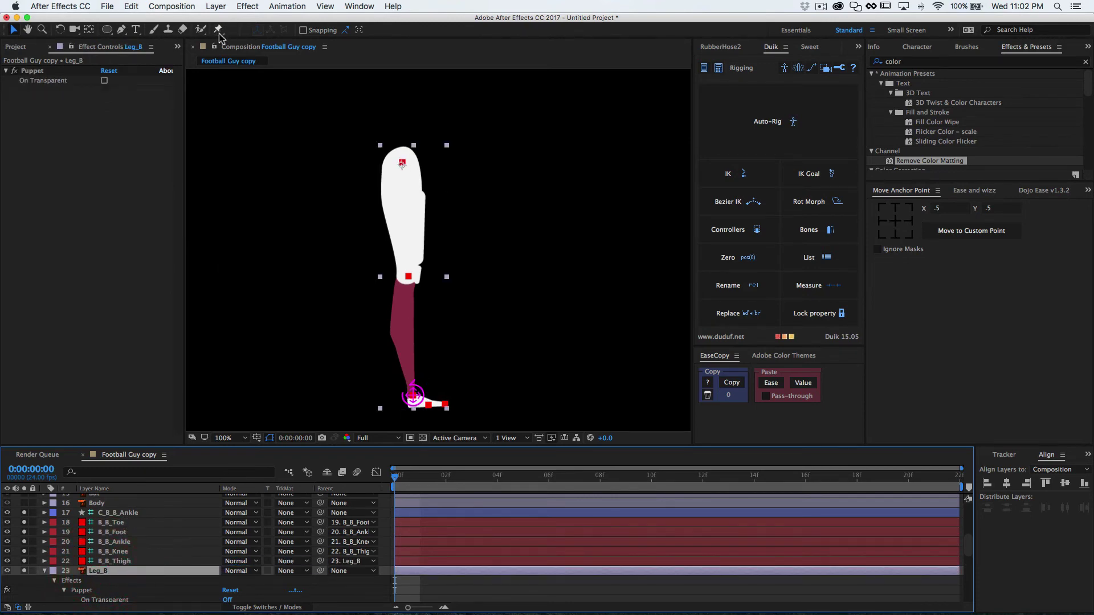
# Add six starch pins down Leg_B's thigh, from the hip to the knee.
pyautogui.moveTo(219, 36); pyautogui.dragTo(254, 57)
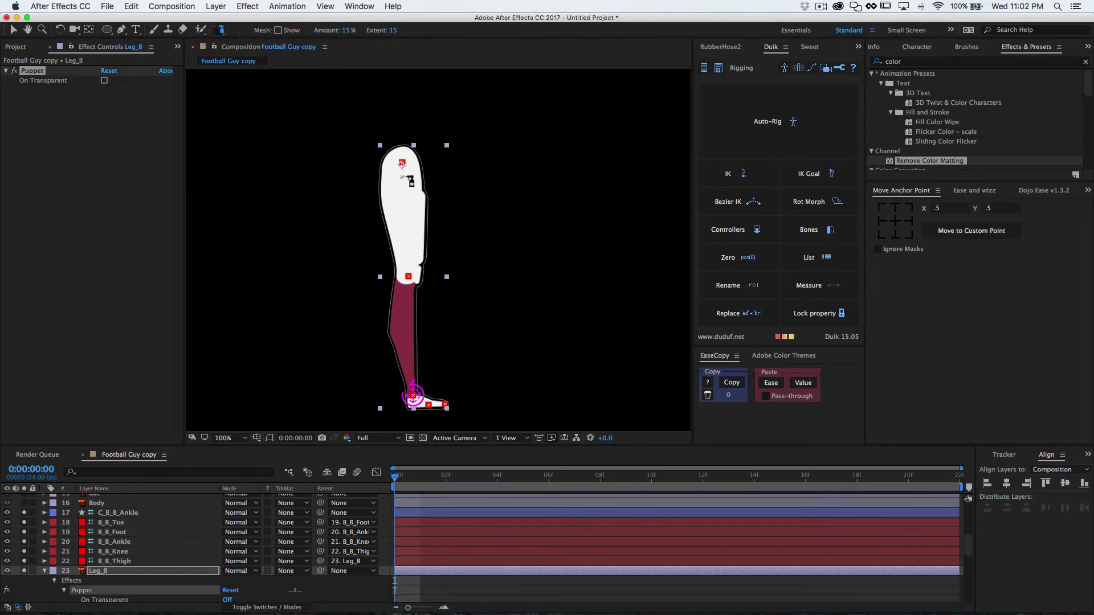
pyautogui.click(401, 177)
pyautogui.click(403, 193)
pyautogui.click(406, 207)
pyautogui.click(404, 220)
pyautogui.click(408, 235)
pyautogui.click(409, 253)
# Add six more starch pins down Leg_B's shin to the lower shin.
pyautogui.click(407, 296)
pyautogui.click(406, 313)
pyautogui.click(405, 324)
pyautogui.click(407, 342)
pyautogui.click(408, 355)
pyautogui.click(411, 371)
pyautogui.press(',')
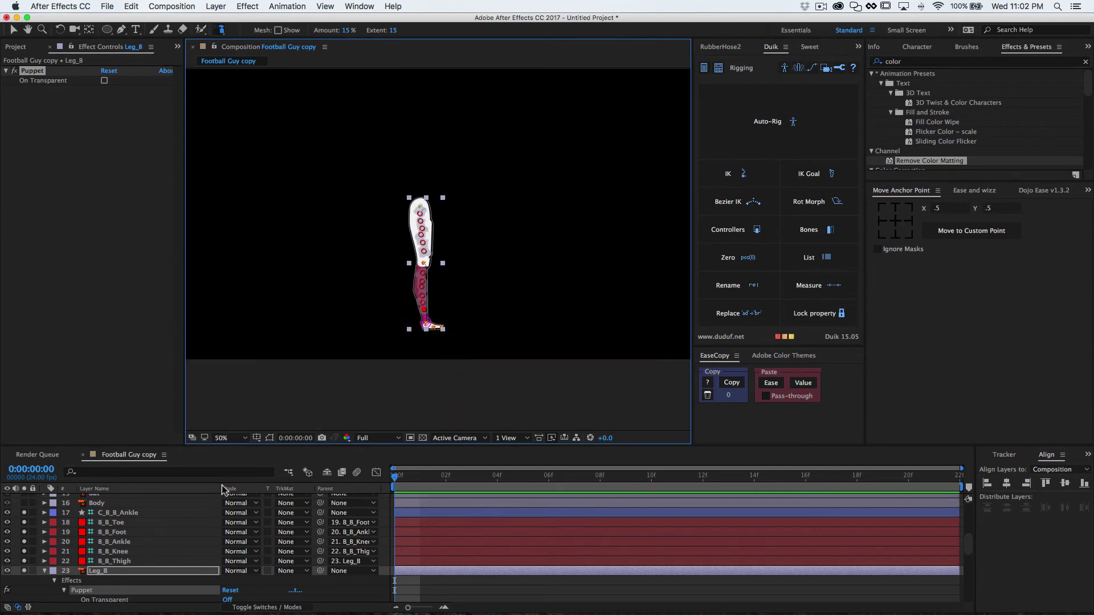
pyautogui.press('.')
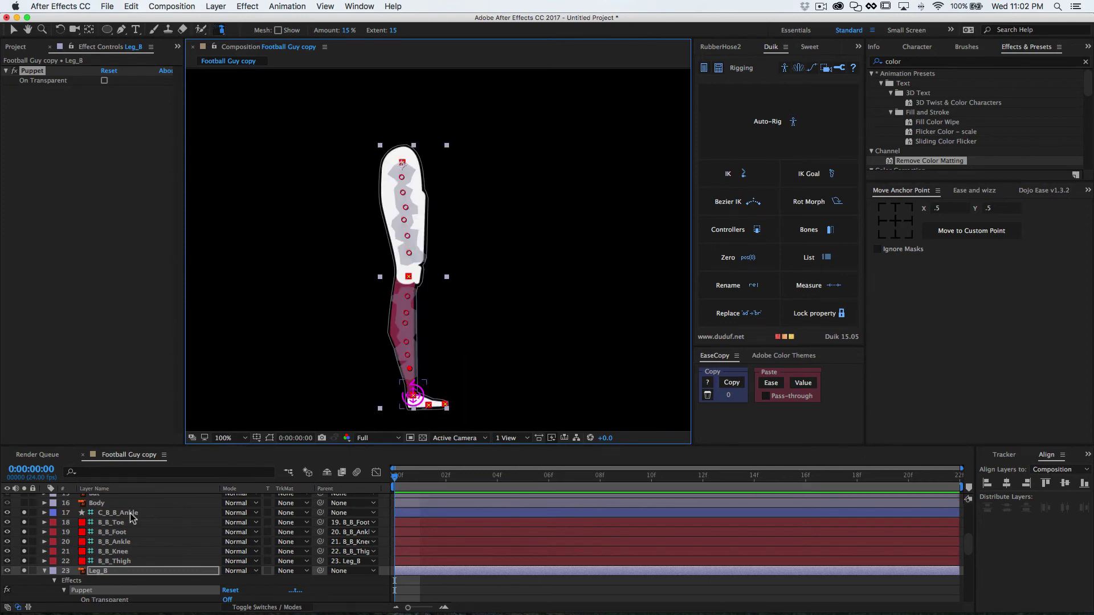
# Turn off Auto-Stretch and the ankle Goal on C_B_B_Ankle's IK, then test and undo.
pyautogui.click(126, 516)
pyautogui.press('v')
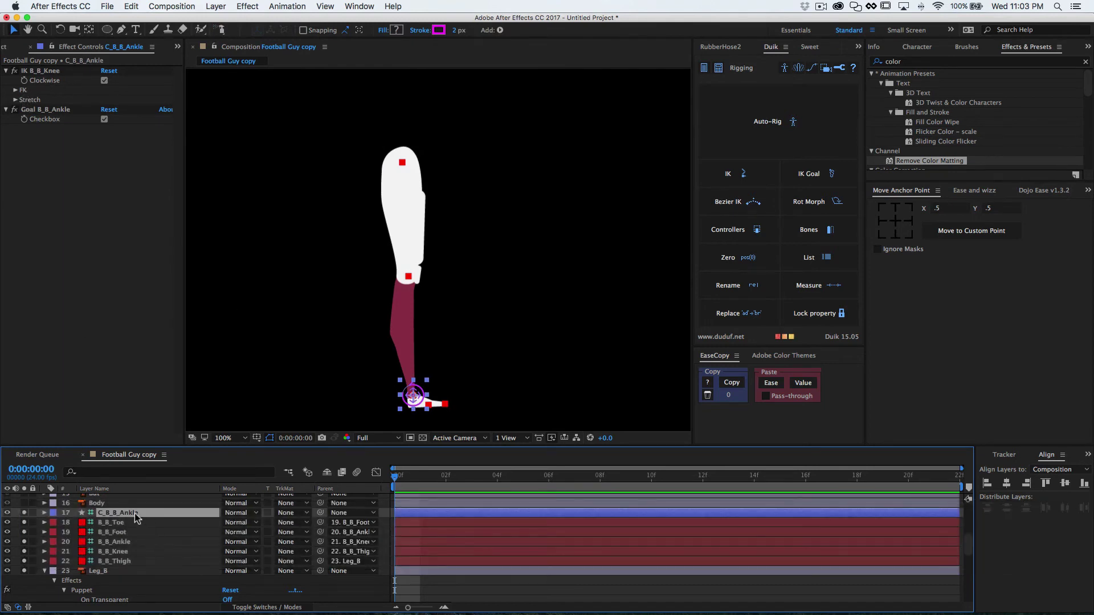
pyautogui.click(16, 100)
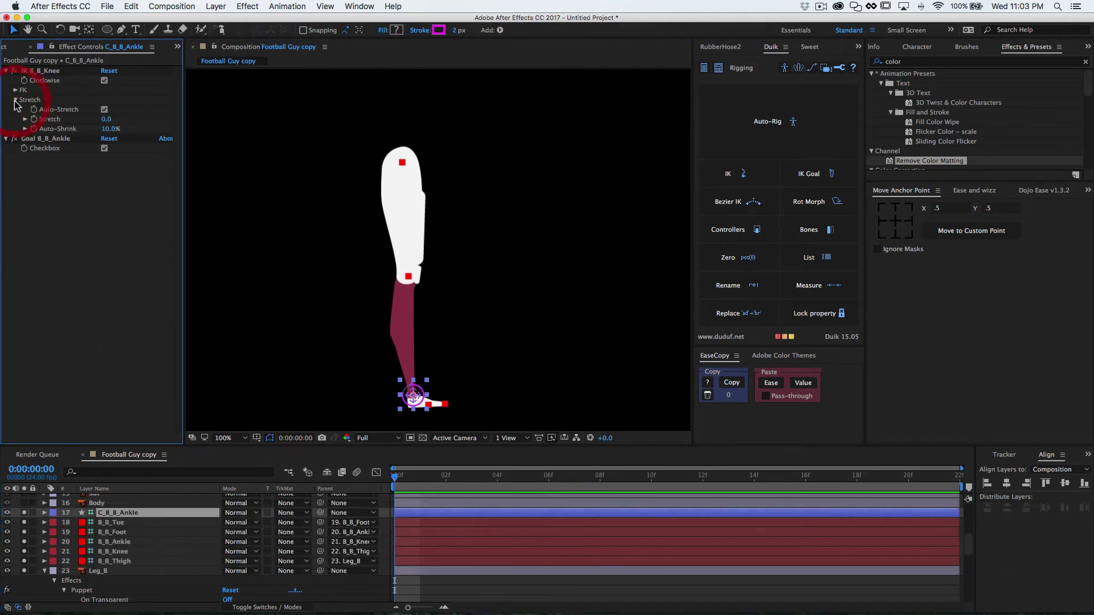
pyautogui.click(104, 110)
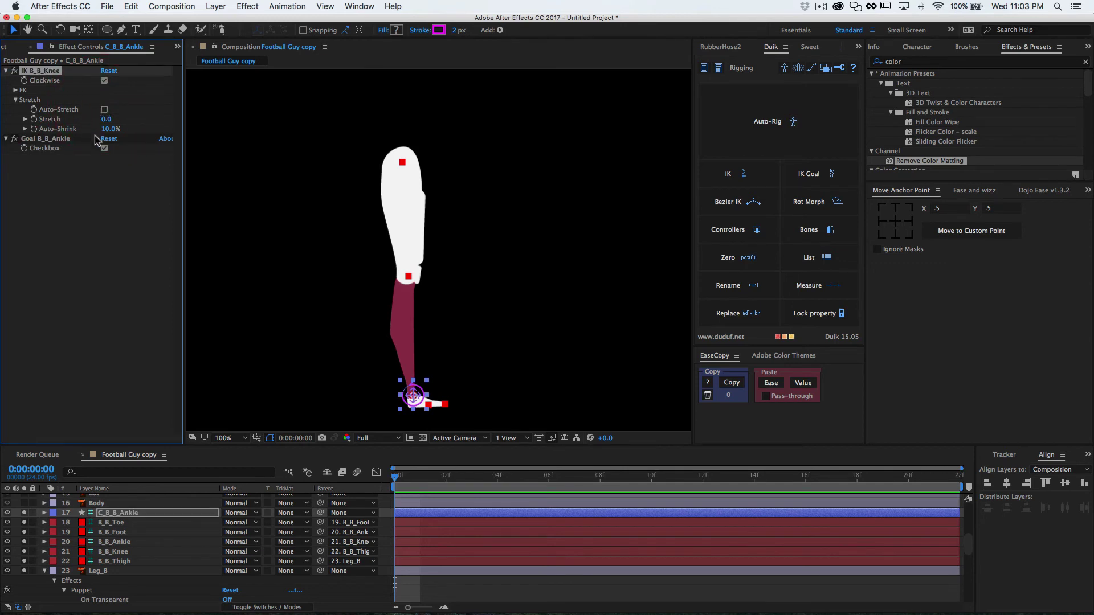
pyautogui.click(103, 149)
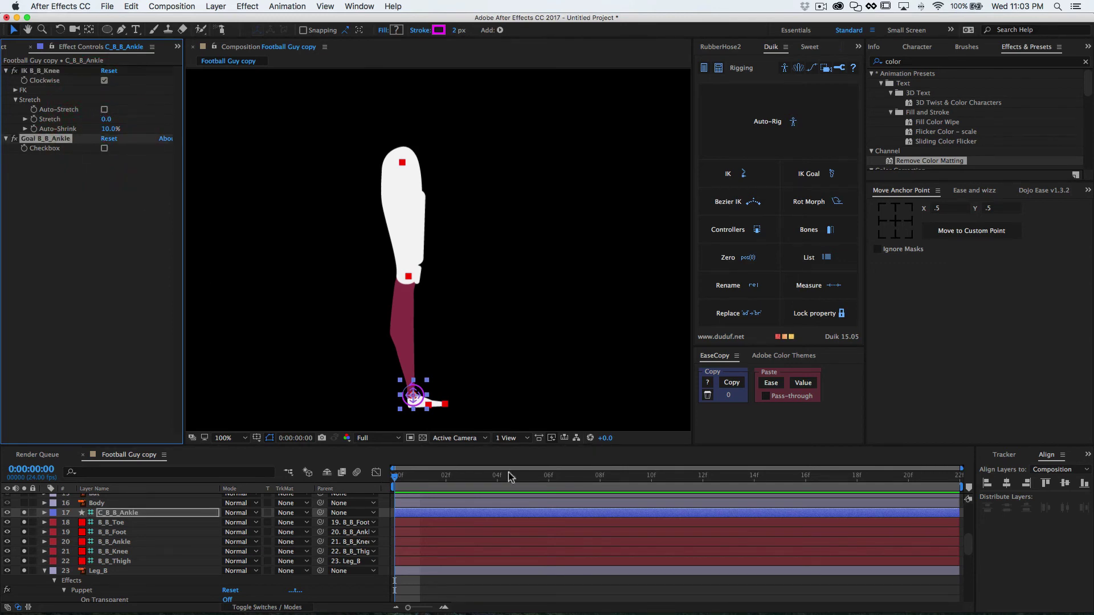
pyautogui.moveTo(414, 400); pyautogui.dragTo(388, 292)
pyautogui.press('super+z')
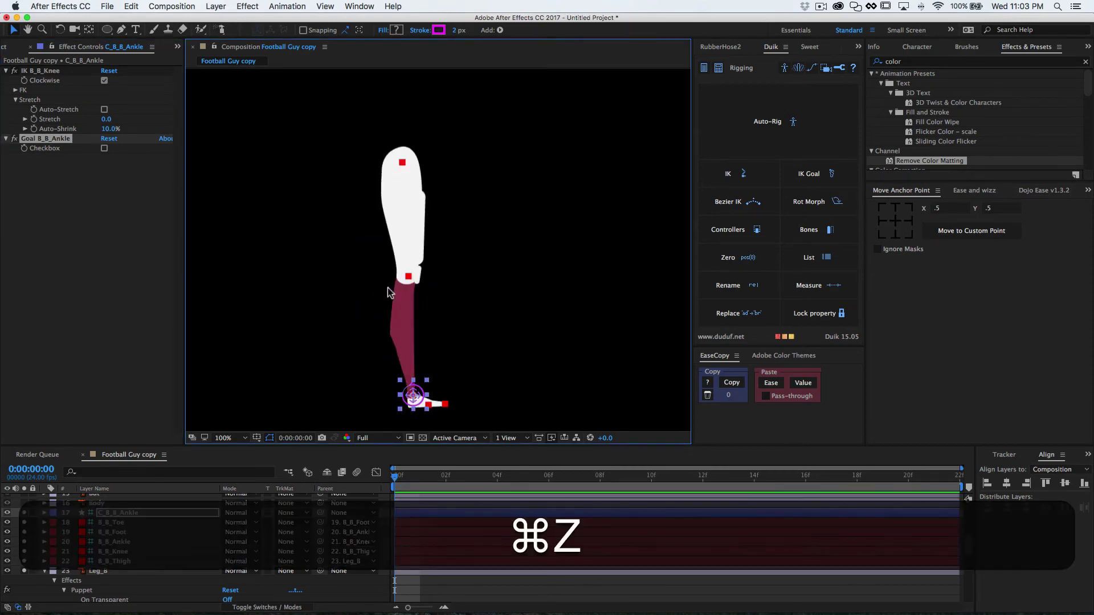
# Zero C_B_B_Ankle's position to 0,0 under a new Zero parent.
pyautogui.click(136, 513)
pyautogui.press('p')
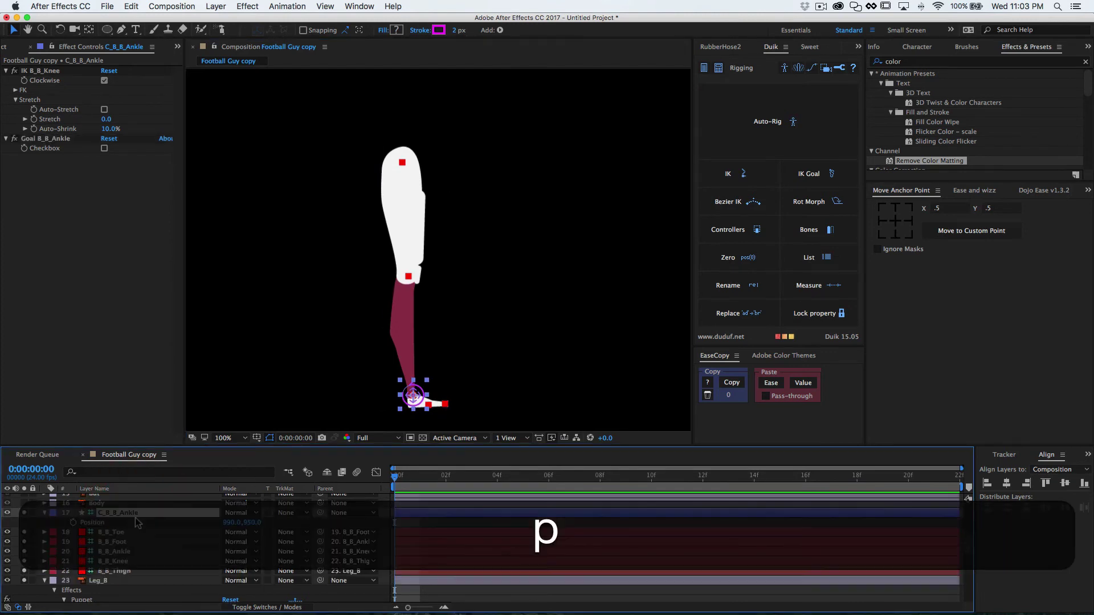
pyautogui.click(759, 262)
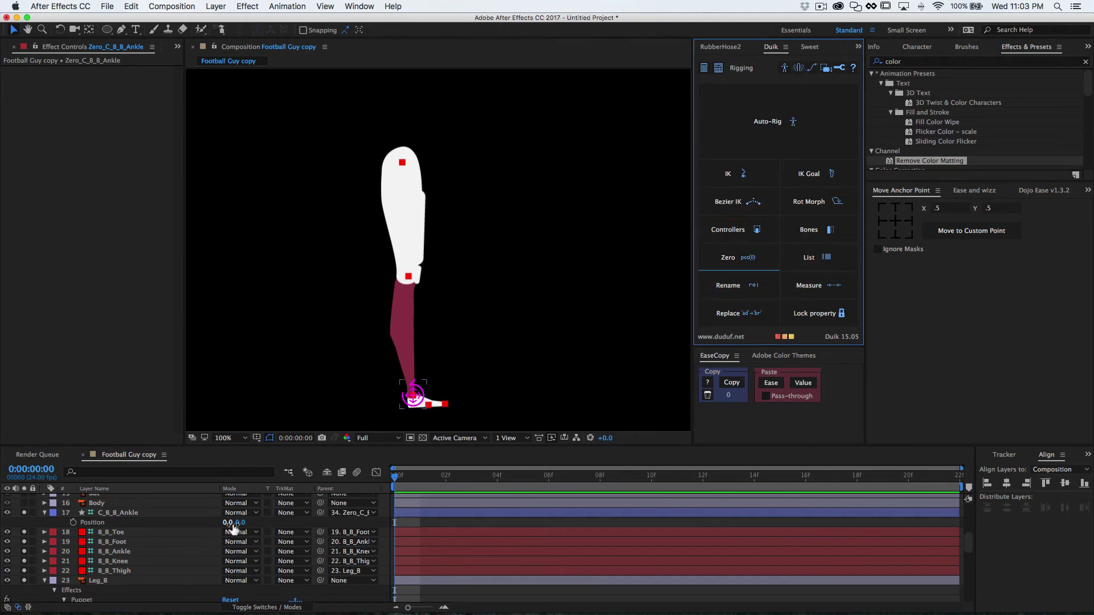
pyautogui.click(127, 514)
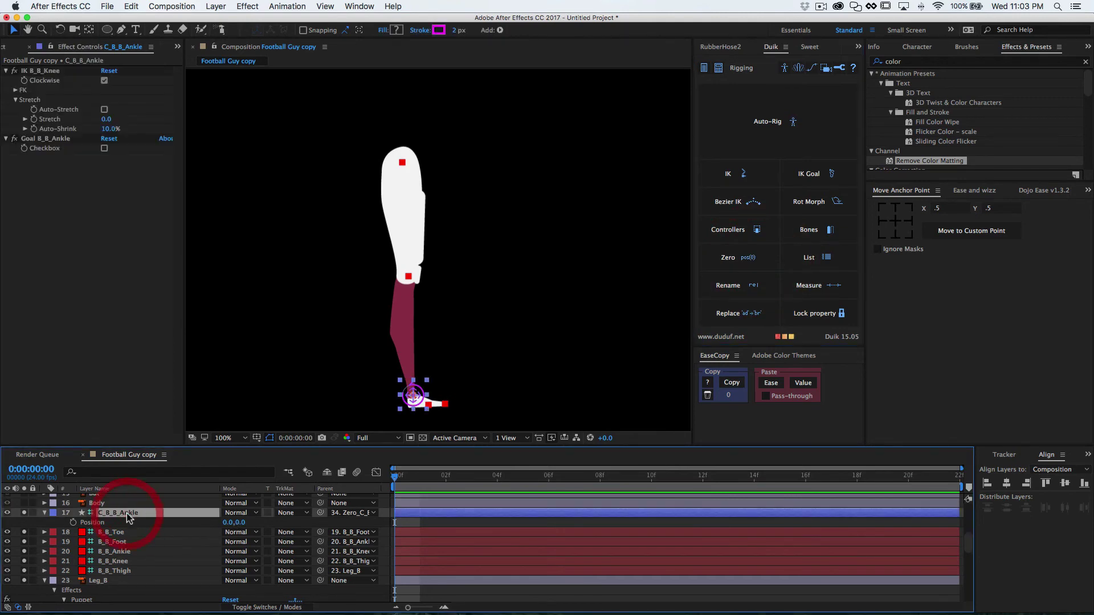
pyautogui.click(45, 513)
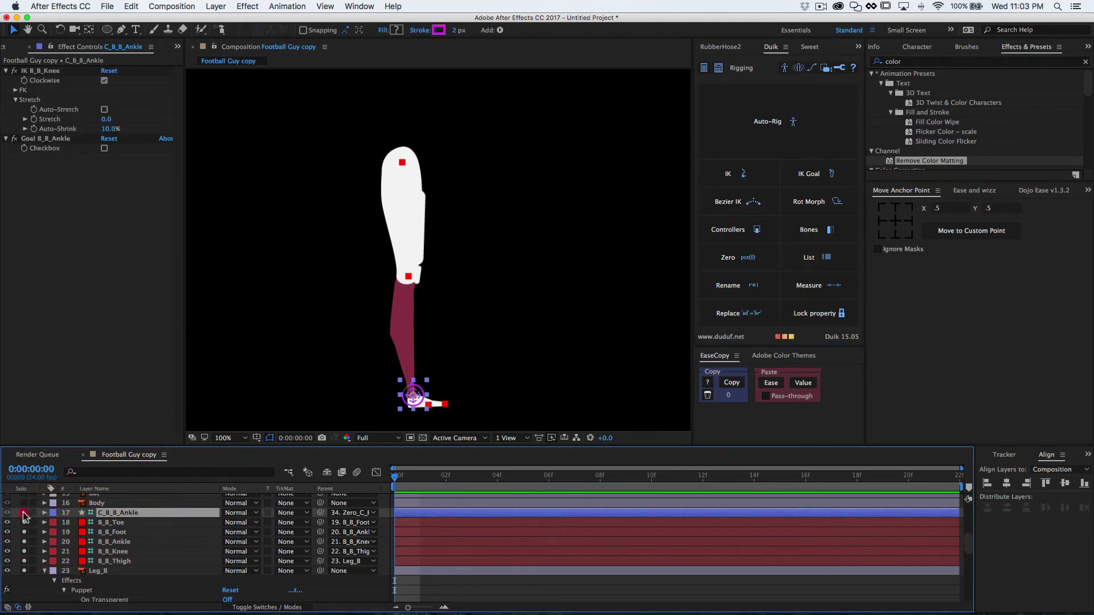
# Unsolo the leg layers and zoom out to show the whole player, torso and helmet.
pyautogui.moveTo(23, 513); pyautogui.dragTo(23, 570)
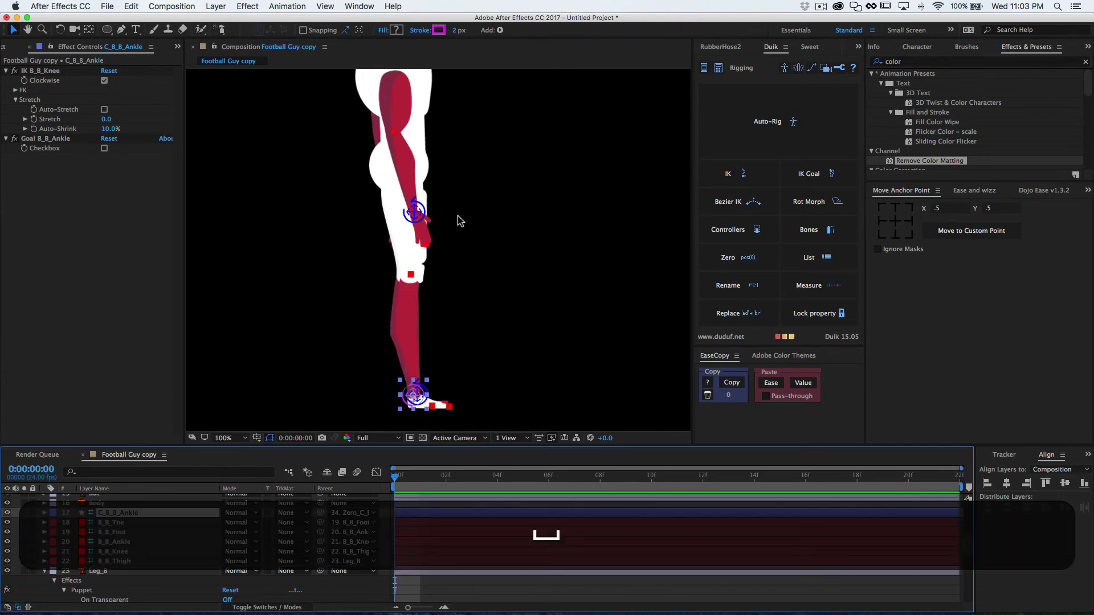
pyautogui.moveTo(459, 215); pyautogui.dragTo(448, 302)
pyautogui.press(',')
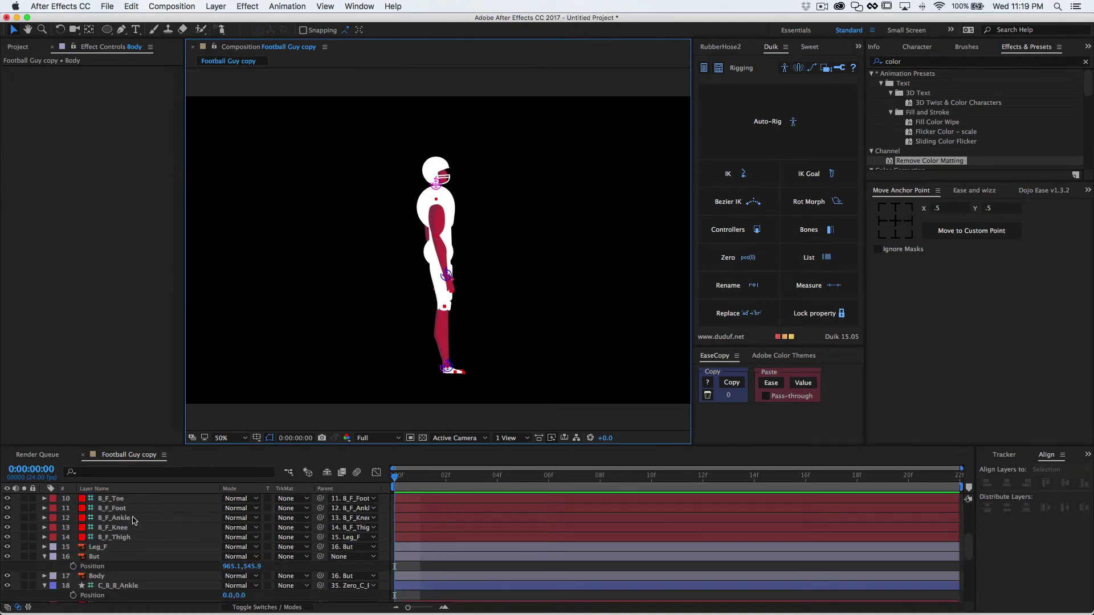
# Solo the Body layer and drag its anchor point down to the torso's base.
pyautogui.click(97, 577)
pyautogui.click(99, 579)
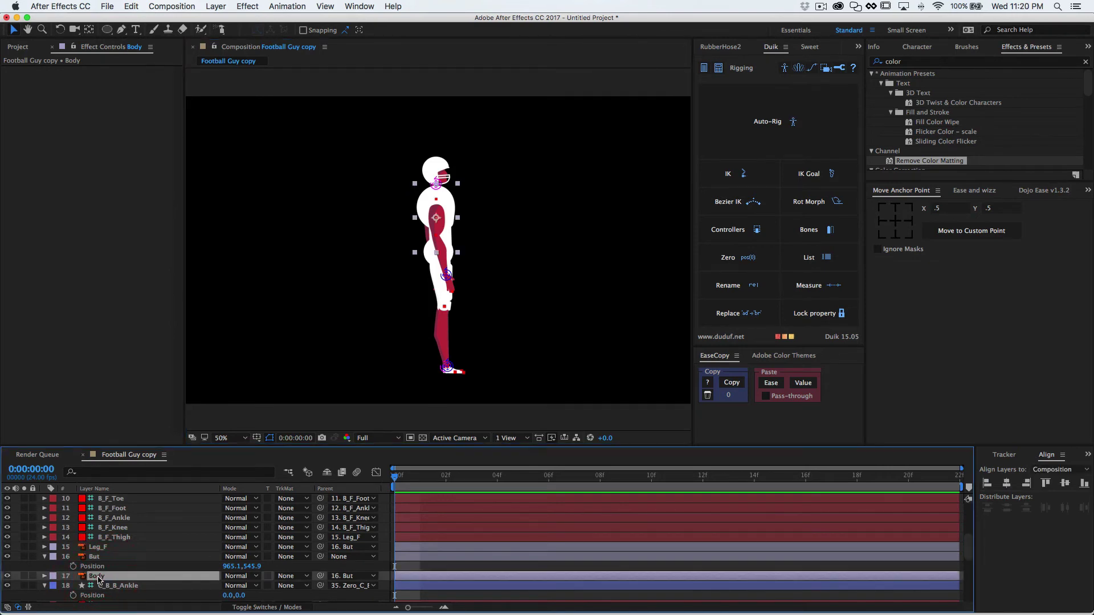
pyautogui.click(24, 576)
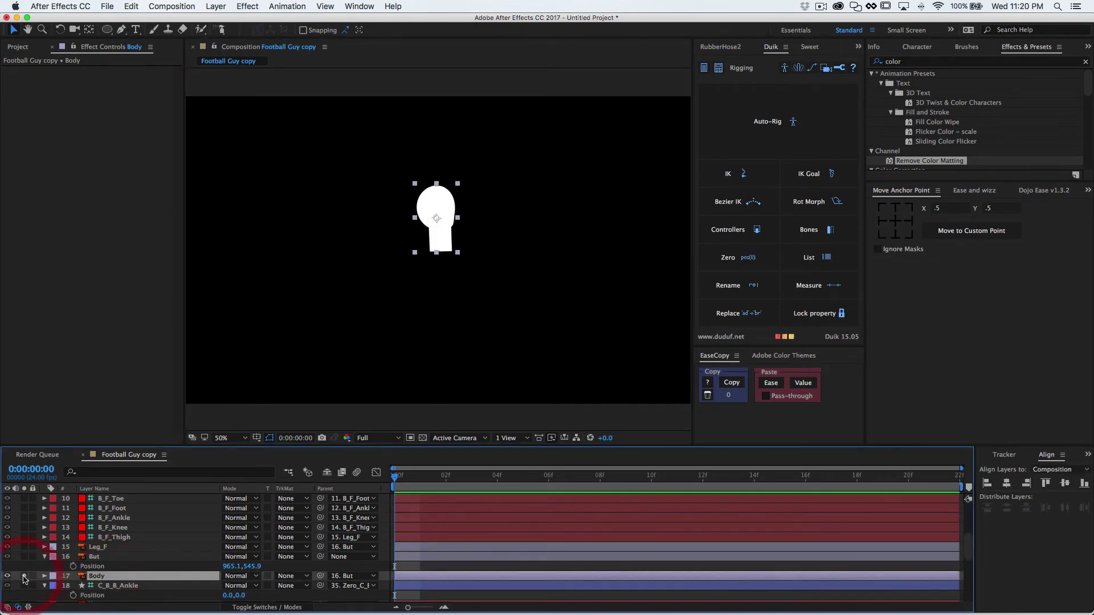
pyautogui.press('y')
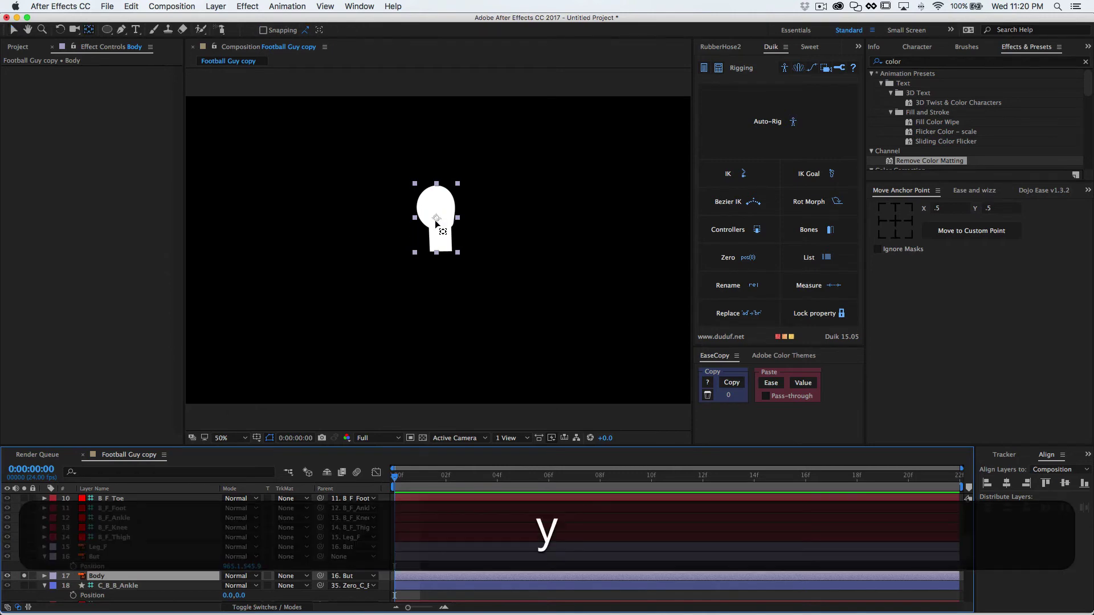
pyautogui.moveTo(437, 219); pyautogui.dragTo(440, 250)
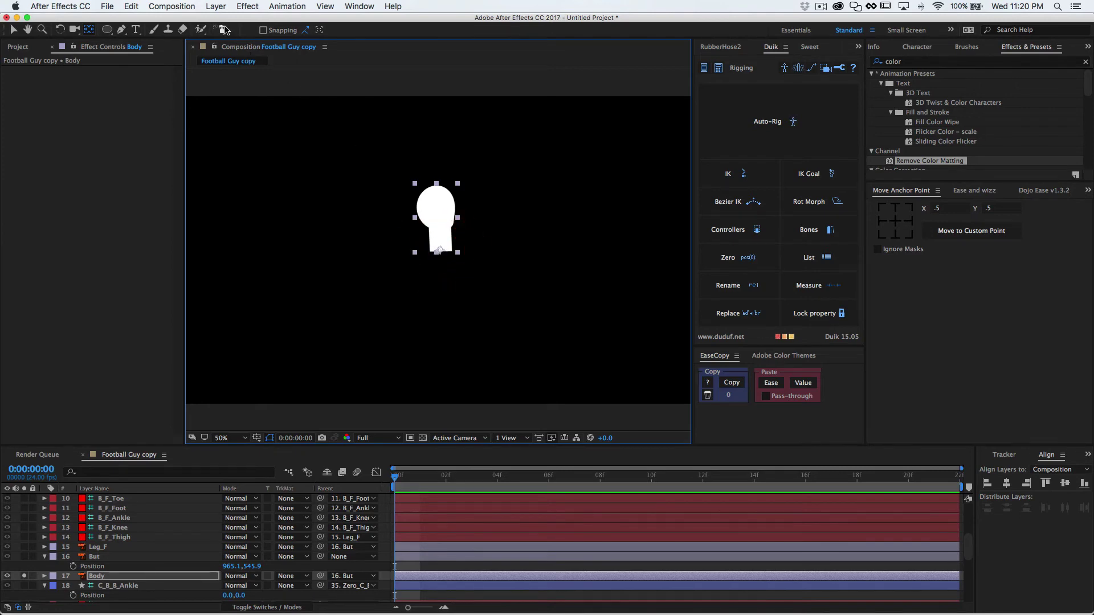
# Place puppet pins at the bottom, middle and top of Body, then reveal the Puppet mesh settings.
pyautogui.click(223, 30)
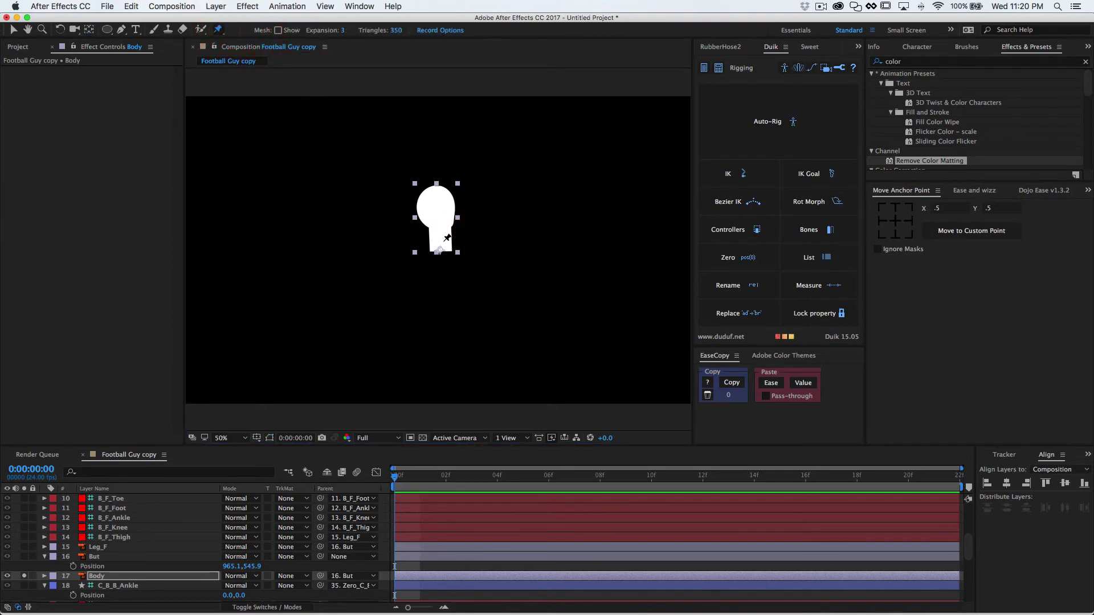
pyautogui.click(440, 251)
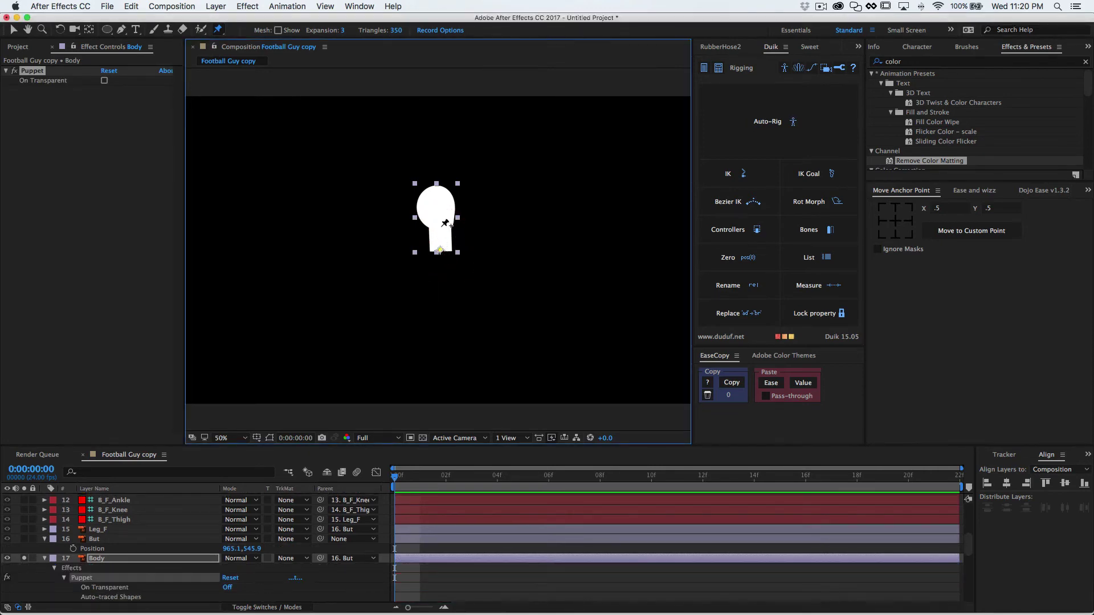
pyautogui.click(441, 228)
pyautogui.click(436, 188)
pyautogui.scroll(-2, 137, 539)
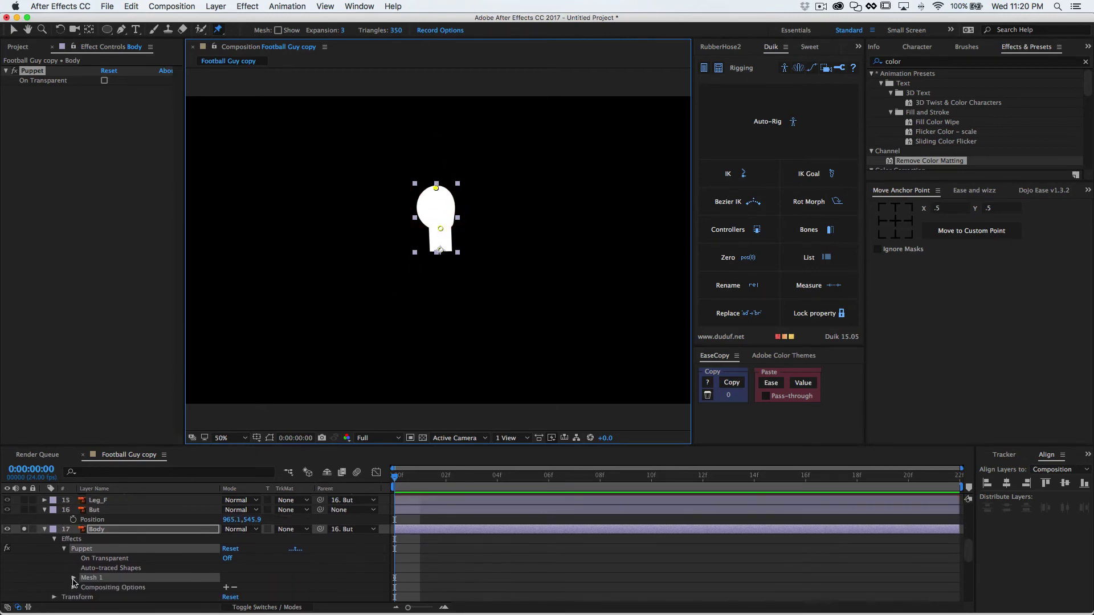
pyautogui.click(74, 579)
pyautogui.scroll(-2, 97, 569)
# Rename Puppet Pin 3 to 'Body Top' and Puppet Pin 2 to 'Body Middle'.
pyautogui.click(83, 579)
pyautogui.scroll(-2, 85, 577)
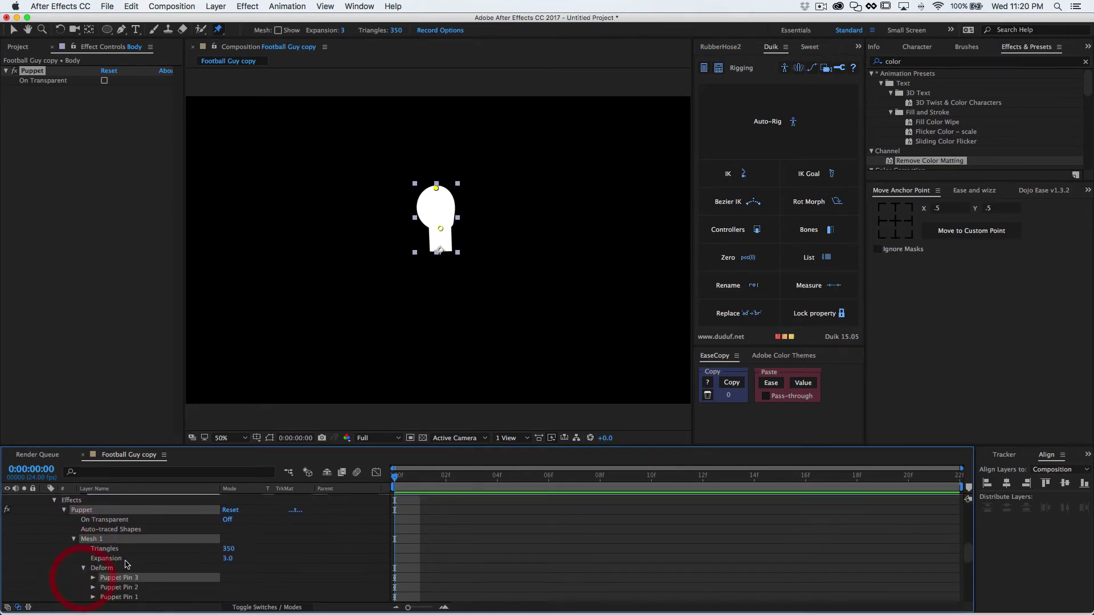
pyautogui.press('Return')
pyautogui.write('Body Top')
pyautogui.click(111, 568)
pyautogui.press('Return')
pyautogui.write('Body Middle')
pyautogui.press('Return')
# Rename Puppet Pin 1 to 'Body_Lower'.
pyautogui.click(117, 579)
pyautogui.press('Return')
pyautogui.write('Boduy')
pyautogui.press('BackSpace')
pyautogui.write('y_')
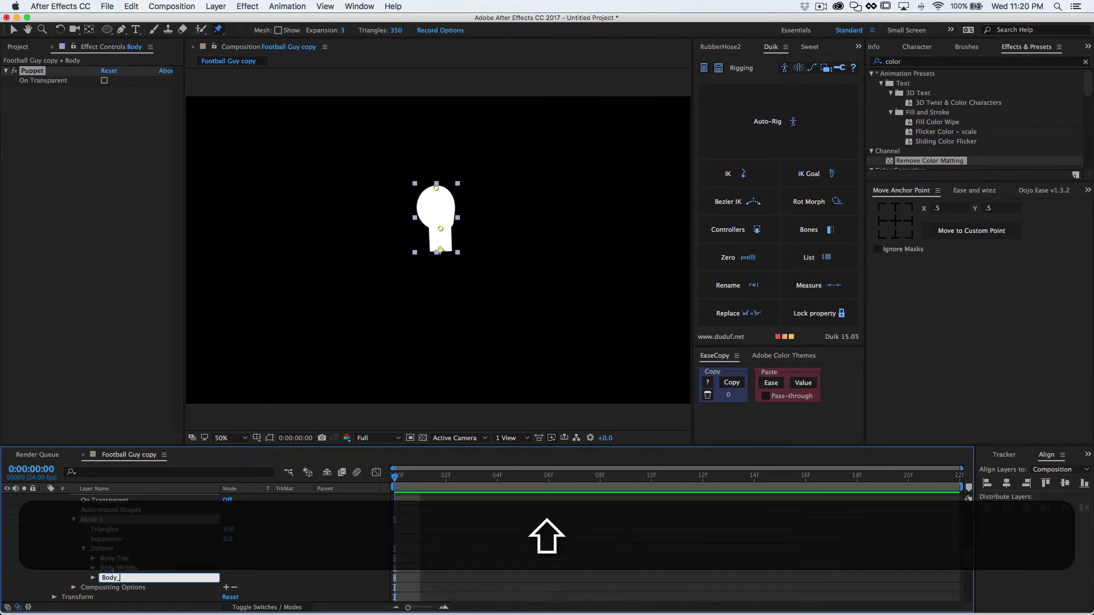
pyautogui.write('Lower')
pyautogui.press('Return')
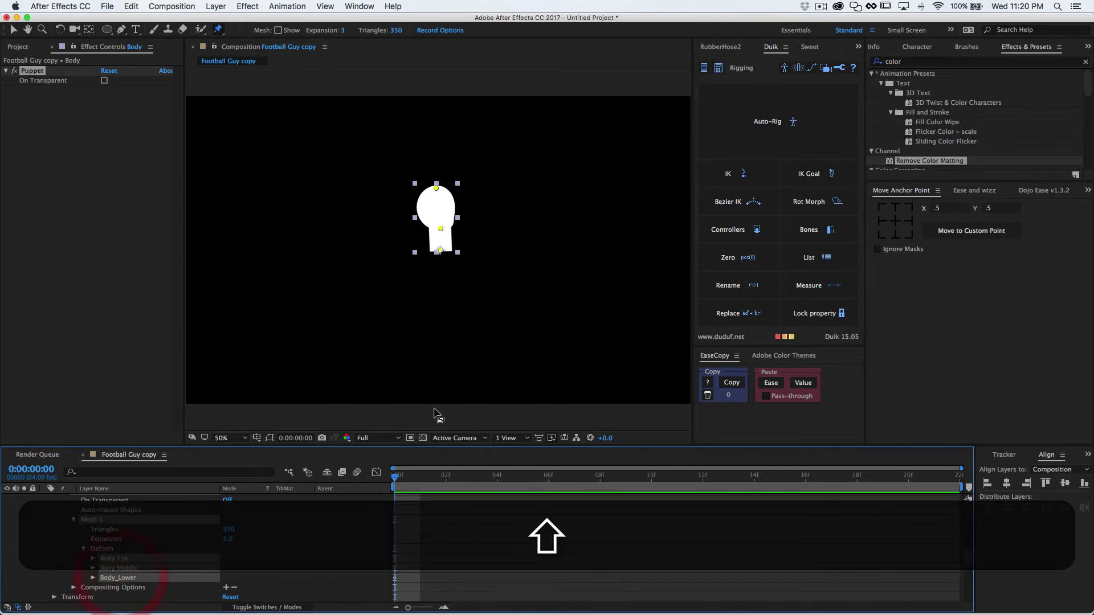
# Create Duik bones for the three body pins and turn off Solo on Body.
pyautogui.click(807, 230)
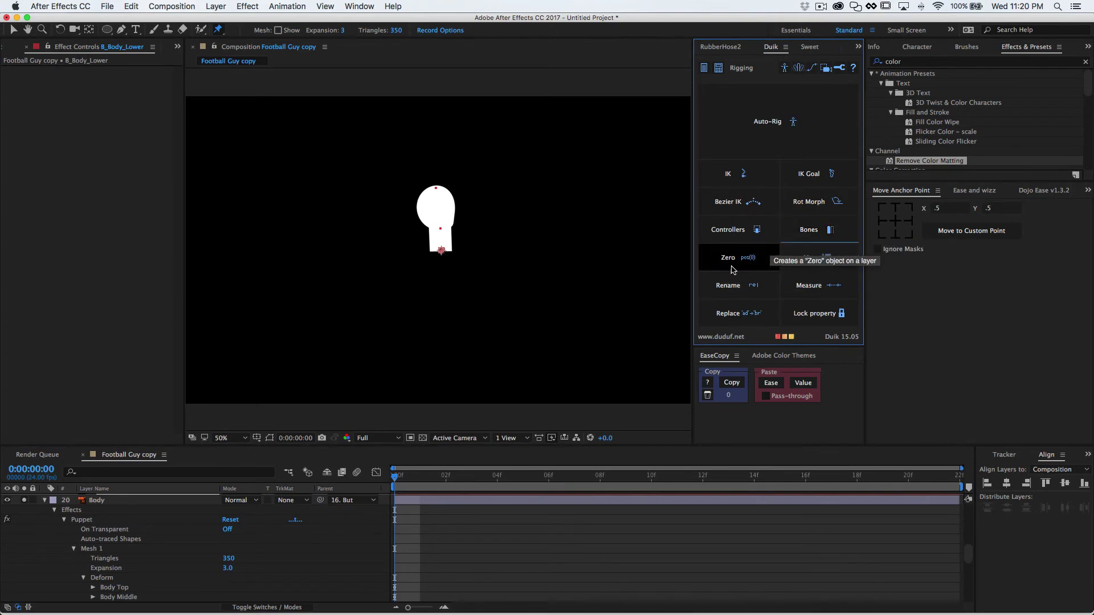
pyautogui.click(44, 529)
pyautogui.scroll(2, 148, 564)
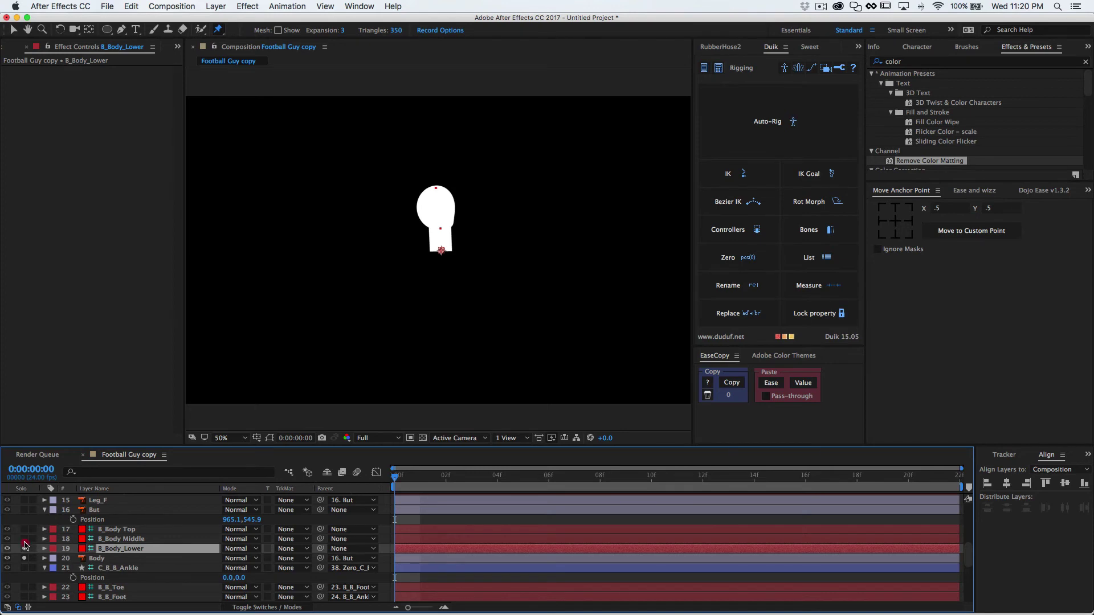
pyautogui.click(23, 559)
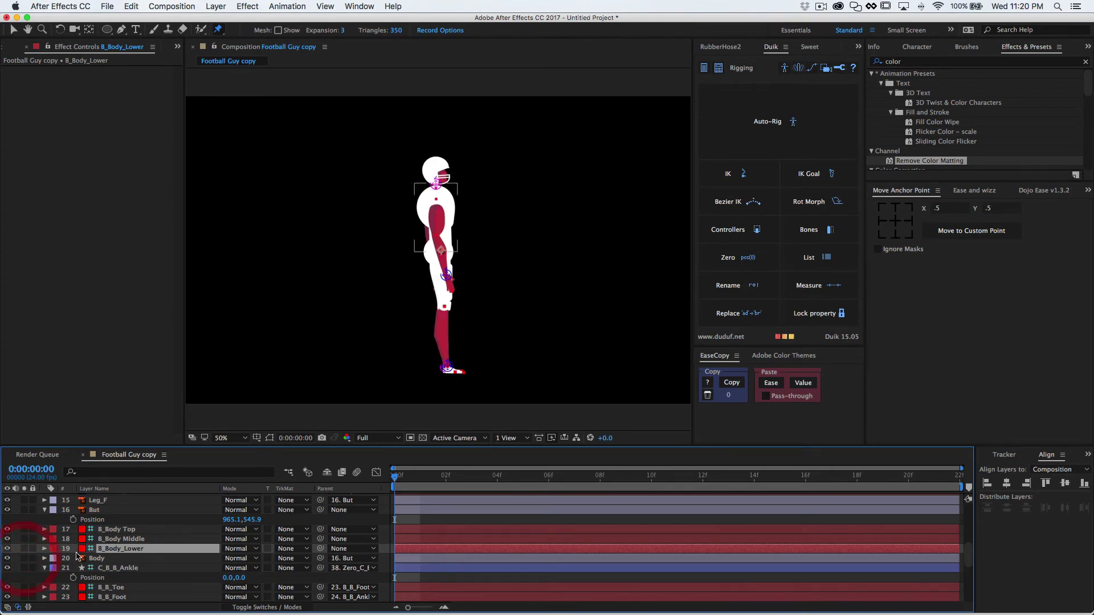
# Solo the torso parts and try B_Body Middle's rotation, then undo it.
pyautogui.click(26, 558)
pyautogui.click(114, 539)
pyautogui.press('r')
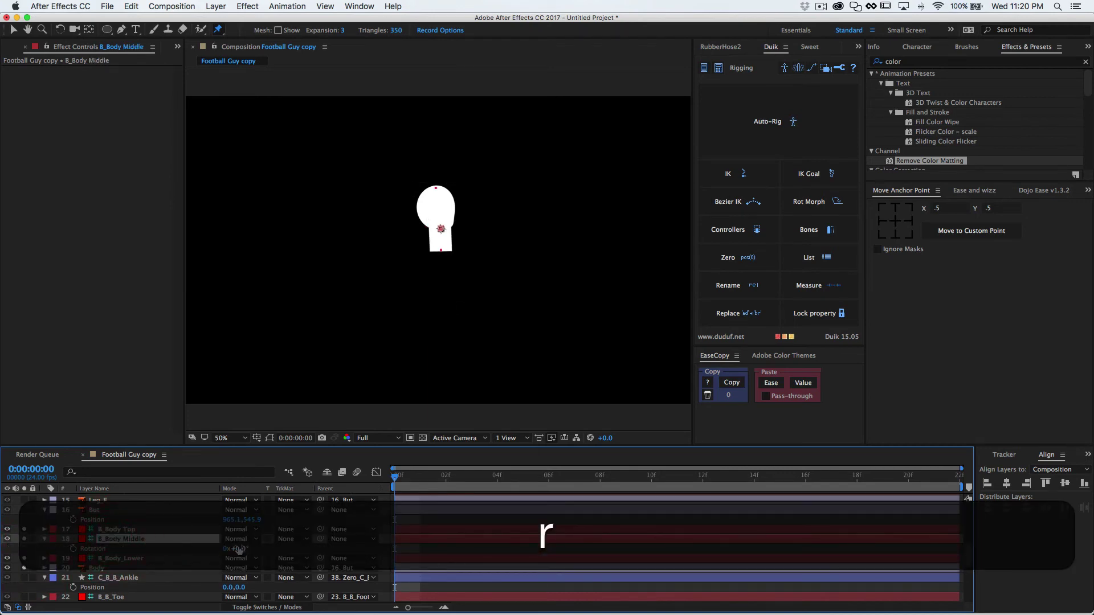
pyautogui.click(236, 548)
pyautogui.press('super+z')
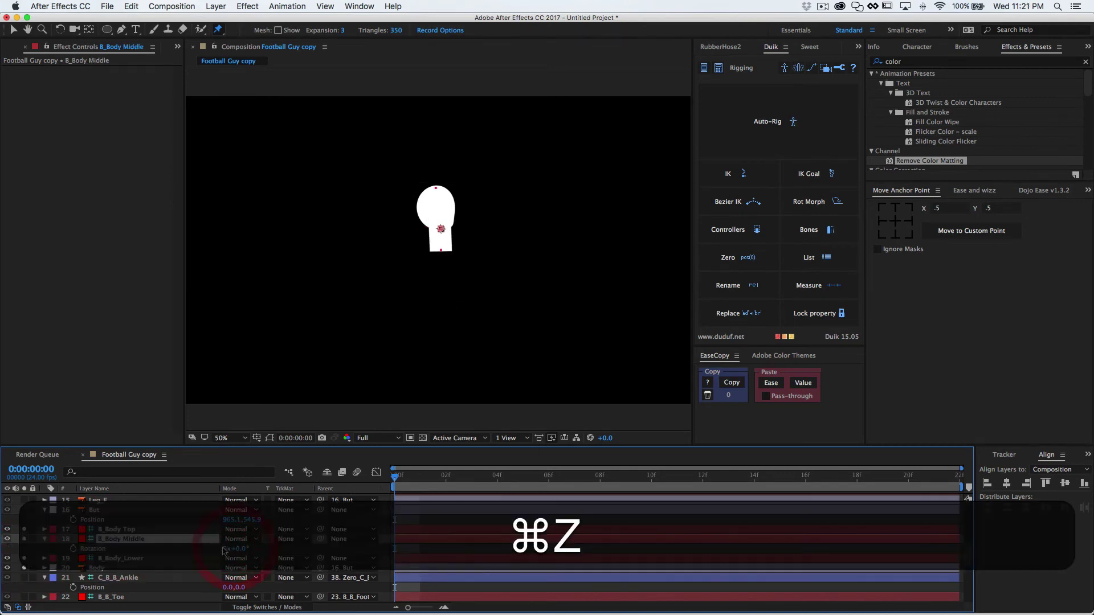
# Parent B_Body Top to B_Body Middle and B_Body Middle to B_Body_Lower.
pyautogui.click(131, 530)
pyautogui.moveTo(318, 530); pyautogui.dragTo(159, 541)
pyautogui.click(159, 541)
pyautogui.moveTo(322, 540); pyautogui.dragTo(166, 560)
# Test-bend the back by rotating B_Body Middle, undo, and show the whole player again.
pyautogui.click(151, 531)
pyautogui.click(149, 539)
pyautogui.moveTo(236, 549); pyautogui.dragTo(261, 556)
pyautogui.press('super+z')
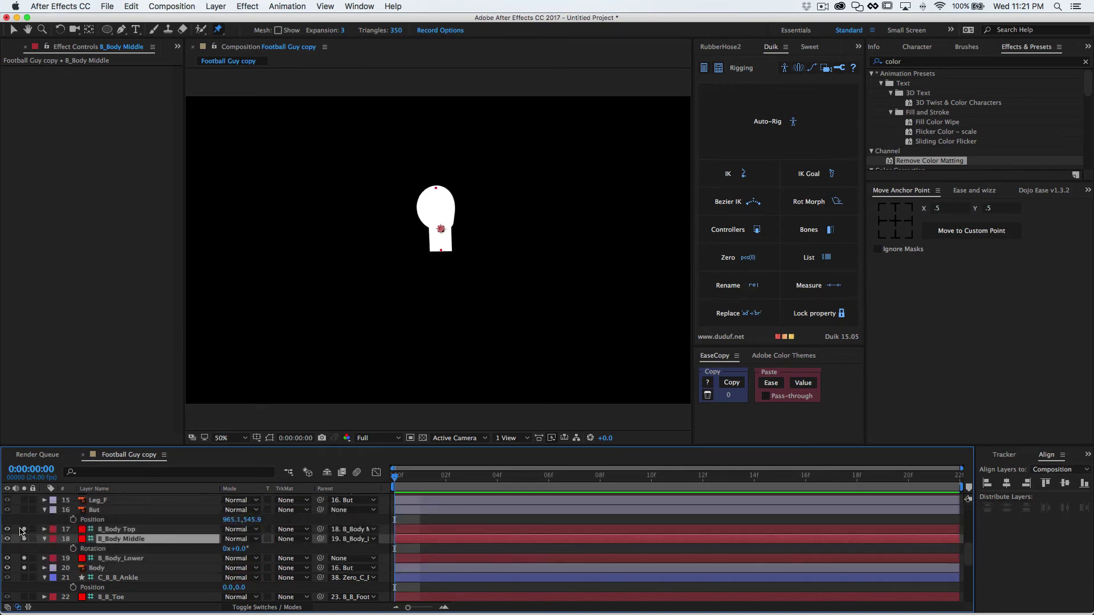
pyautogui.click(25, 568)
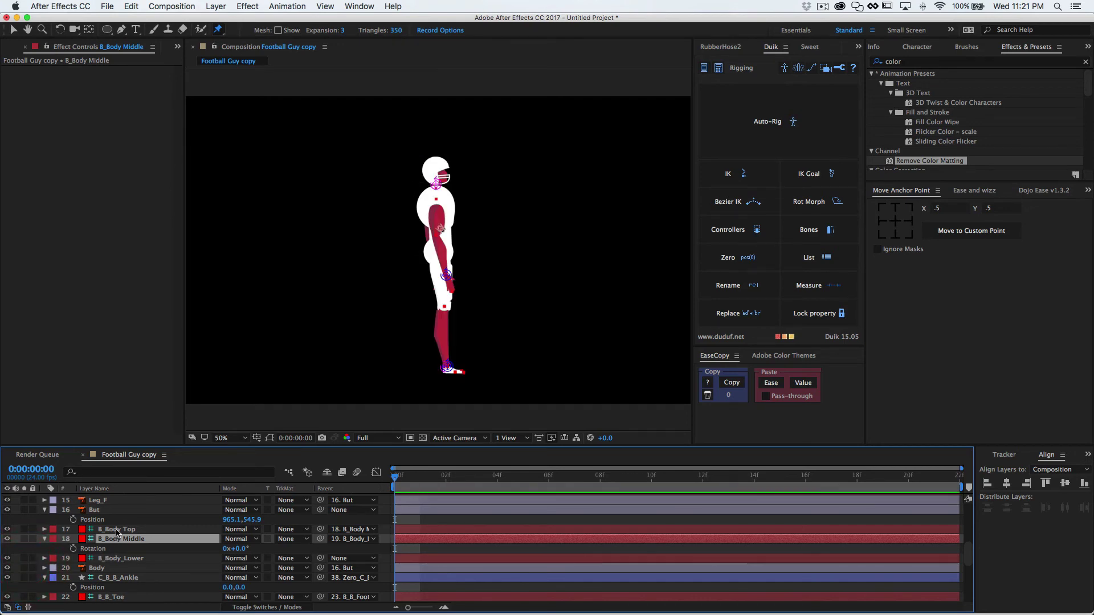
pyautogui.click(117, 530)
pyautogui.scroll(2, 119, 534)
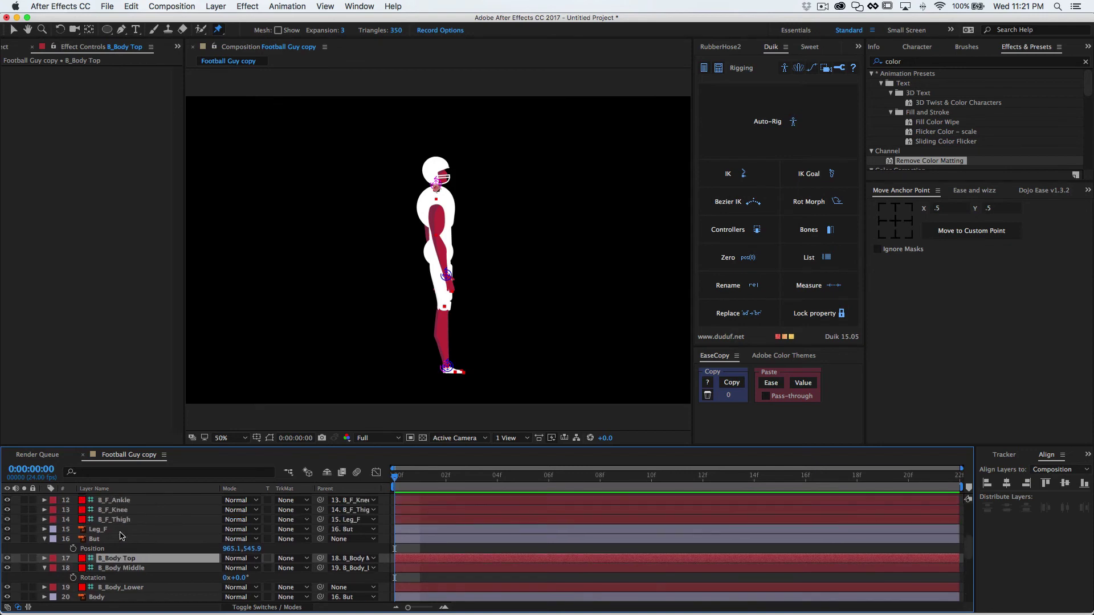
pyautogui.press('v')
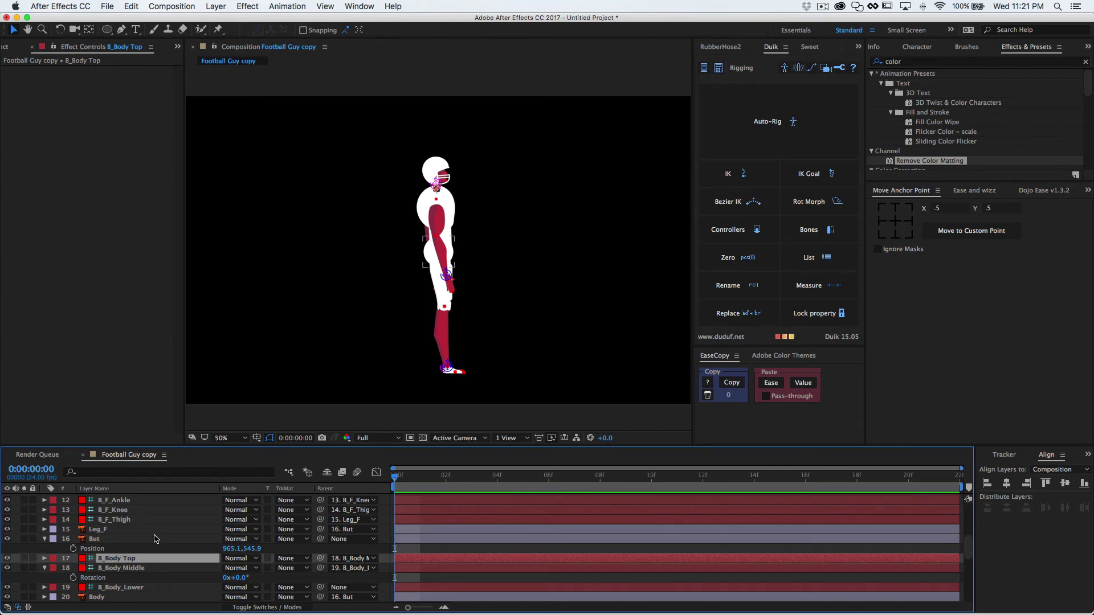
# Parent the Arm_F layer to B_Body Top.
pyautogui.click(114, 529)
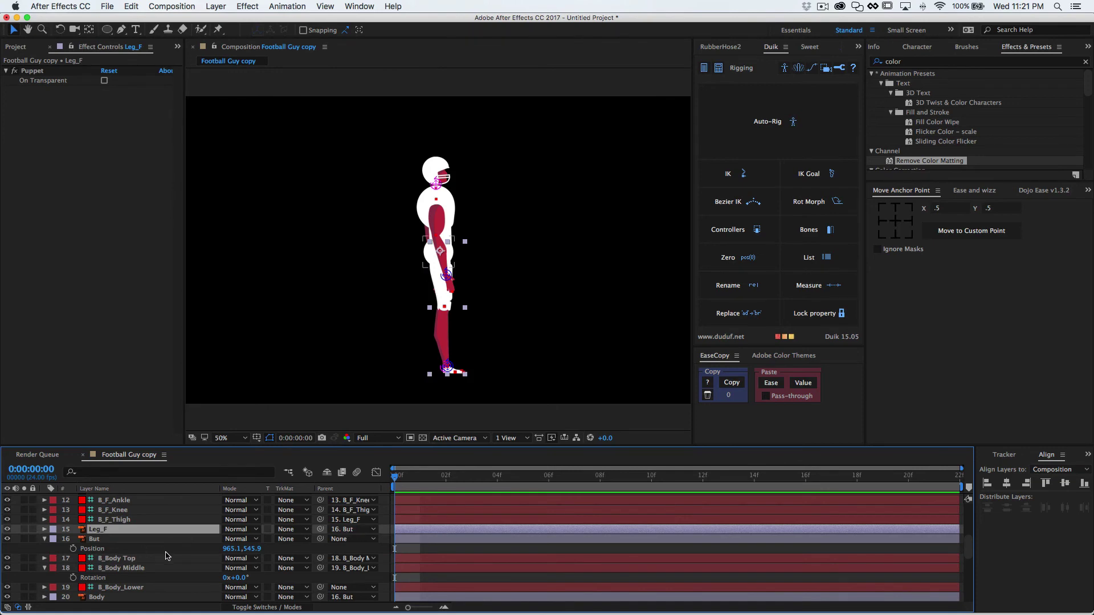
pyautogui.scroll(3, 167, 556)
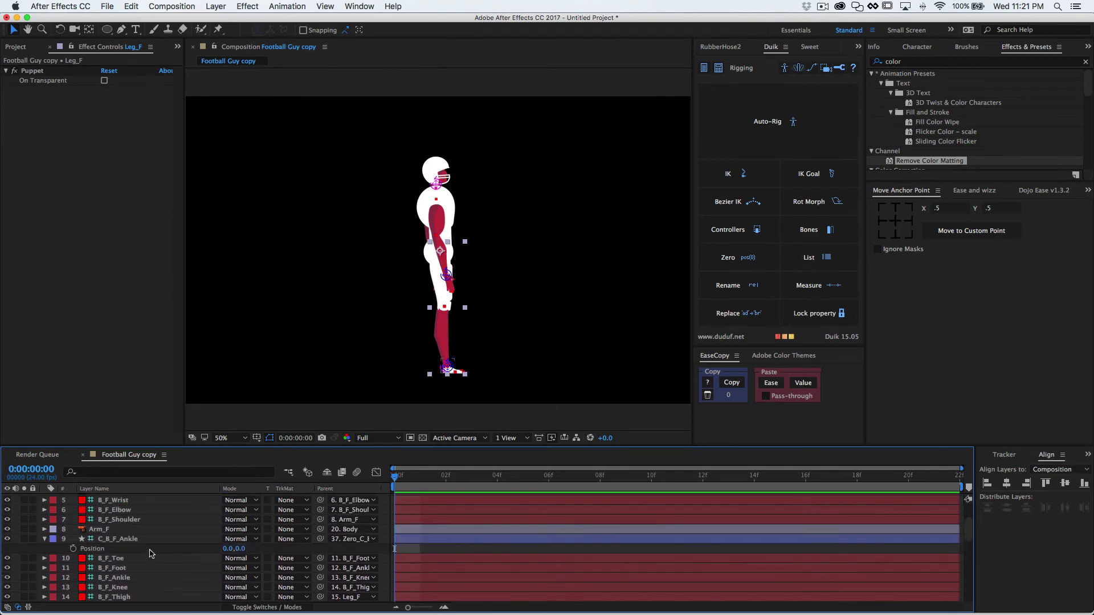
pyautogui.click(104, 529)
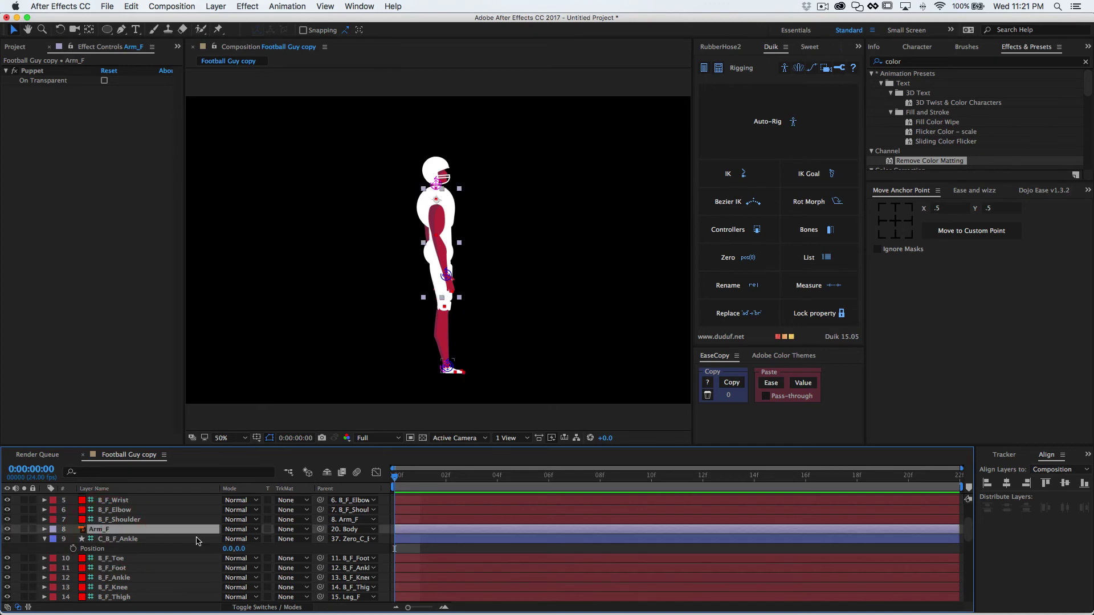
pyautogui.click(342, 532)
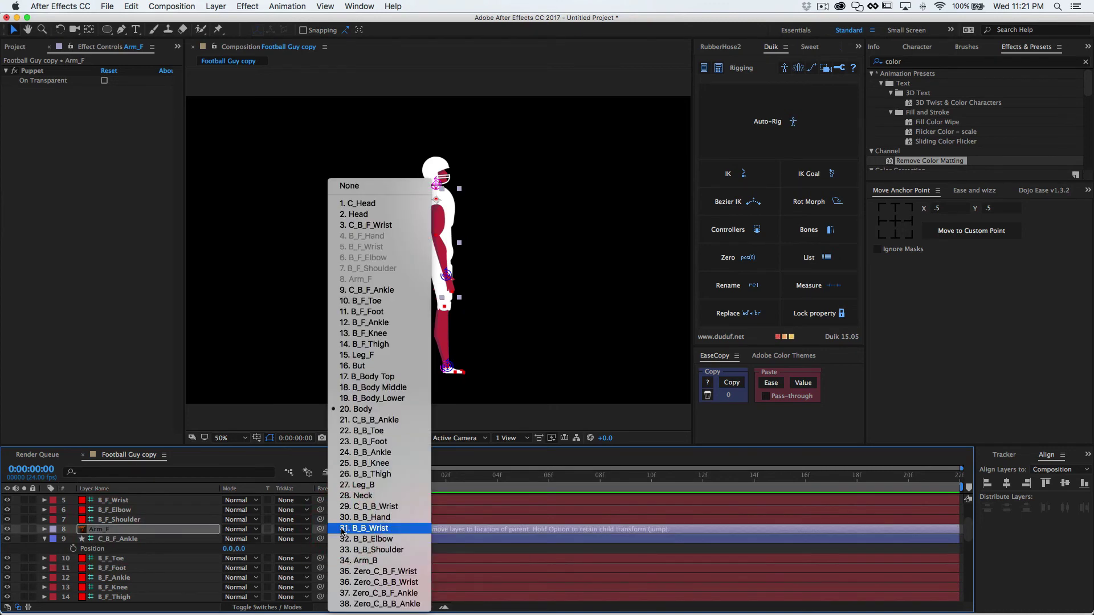
pyautogui.click(359, 378)
# Parent the Neck and Arm_B layers to B_Body Top.
pyautogui.scroll(2, 125, 557)
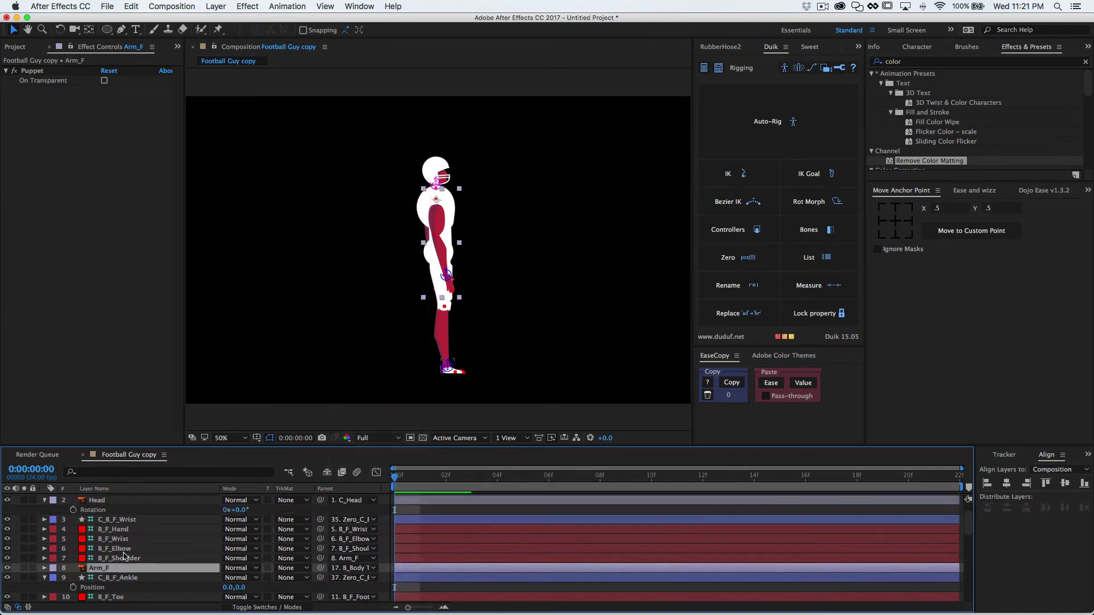
pyautogui.scroll(1, 125, 556)
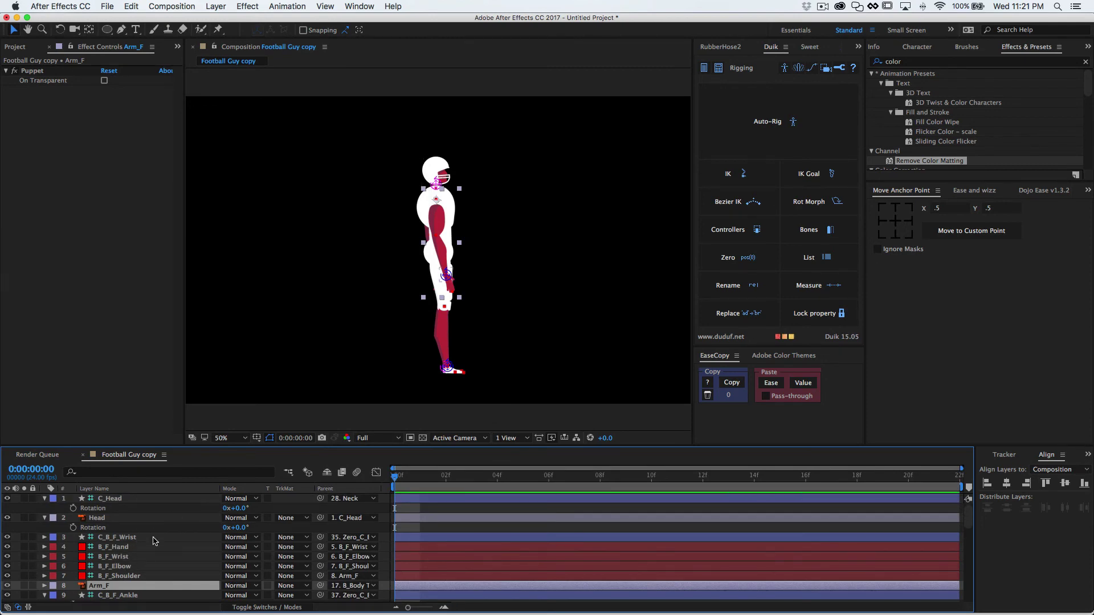
pyautogui.scroll(-4, 154, 542)
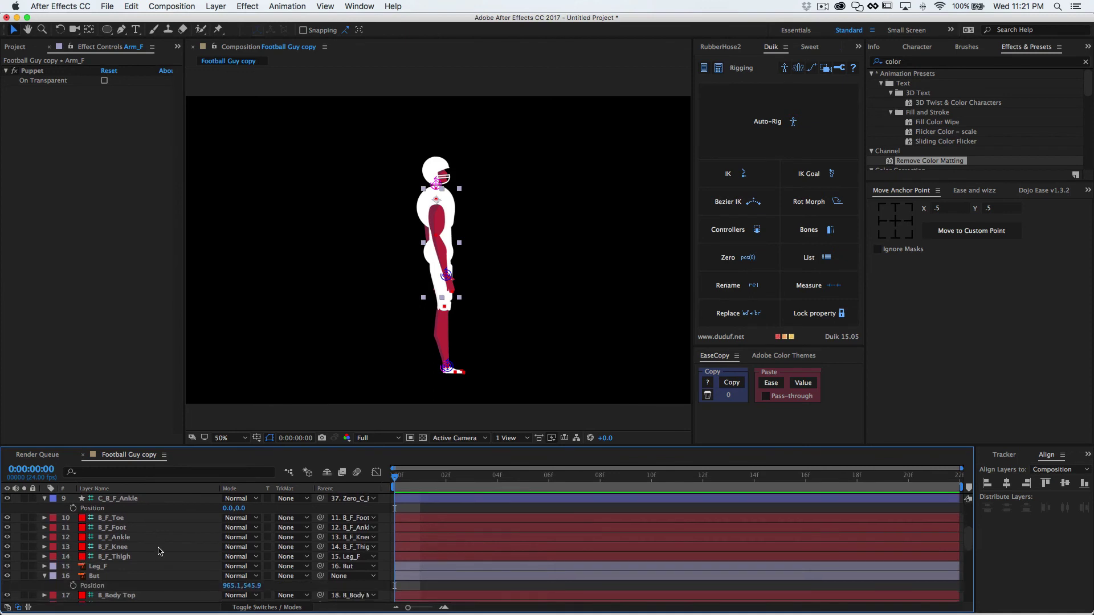
pyautogui.scroll(-3, 160, 556)
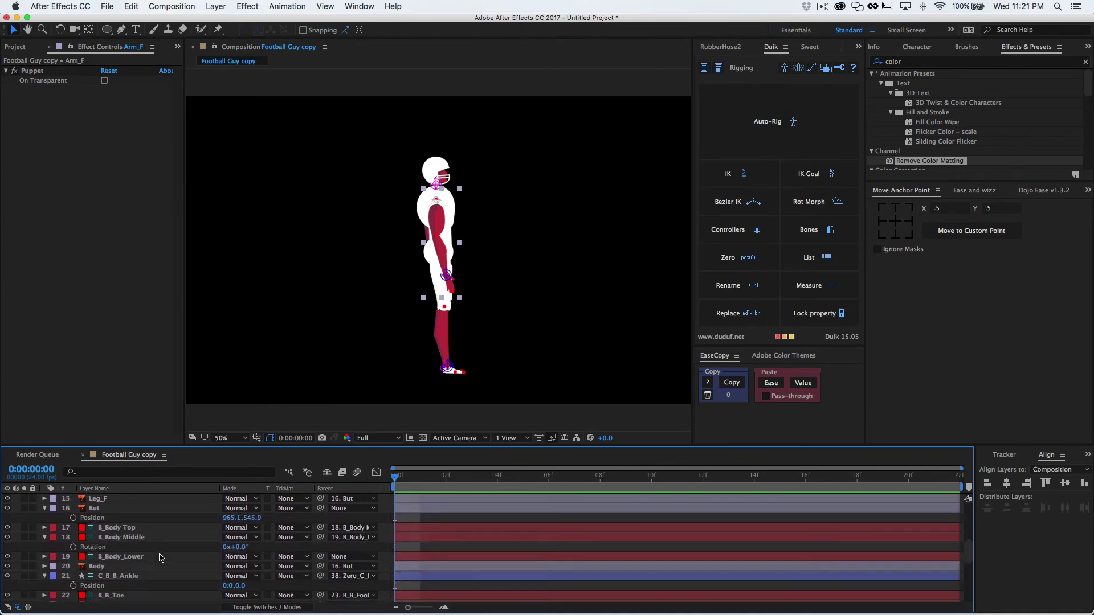
pyautogui.scroll(-4, 160, 558)
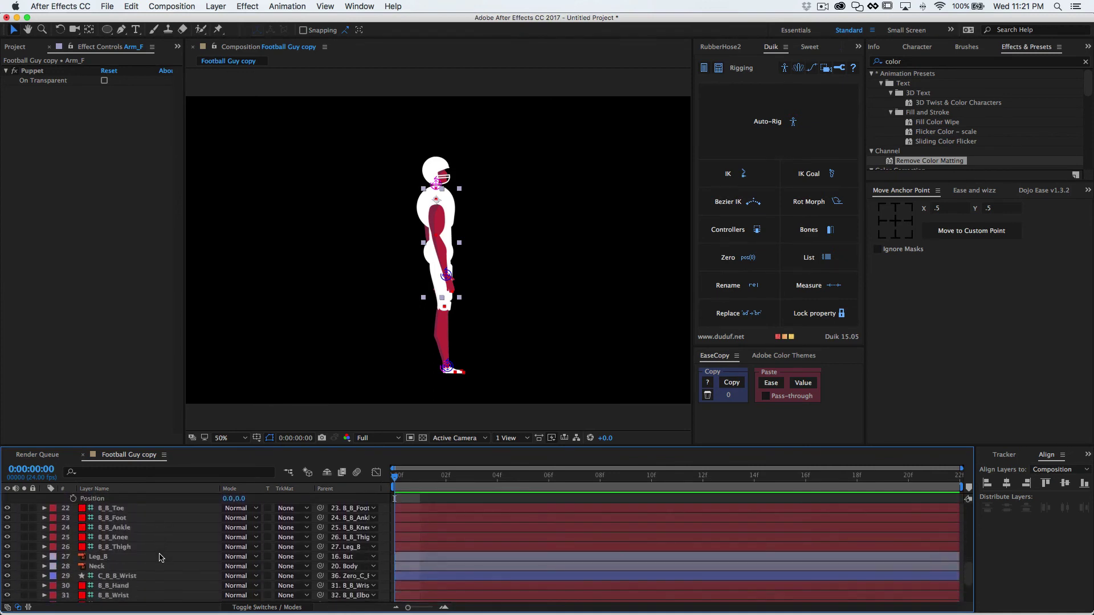
pyautogui.click(117, 566)
pyautogui.click(344, 566)
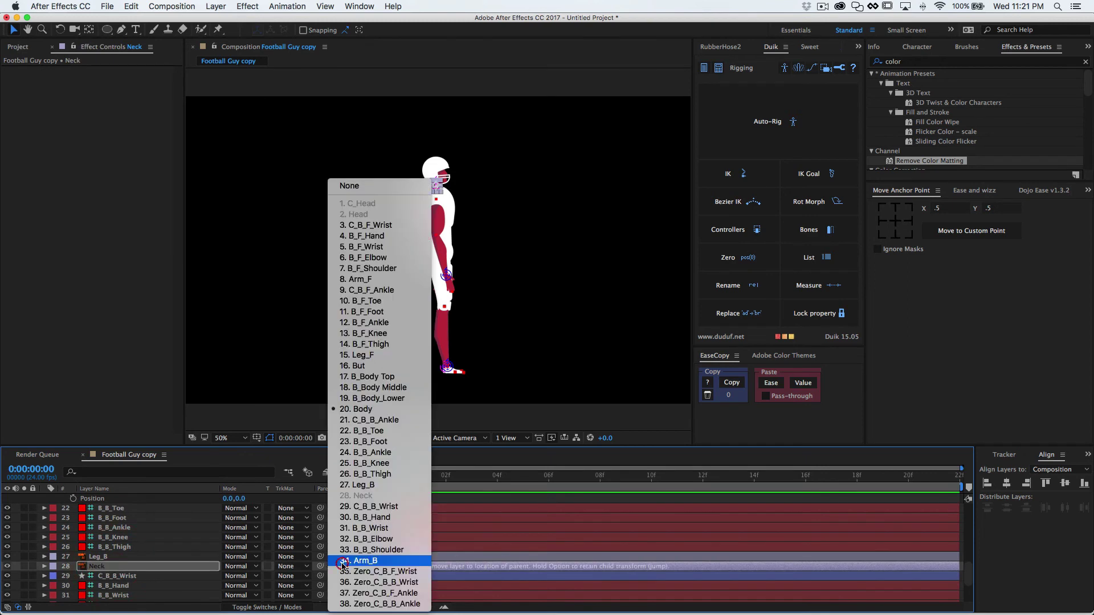
pyautogui.click(380, 379)
pyautogui.scroll(-3, 188, 550)
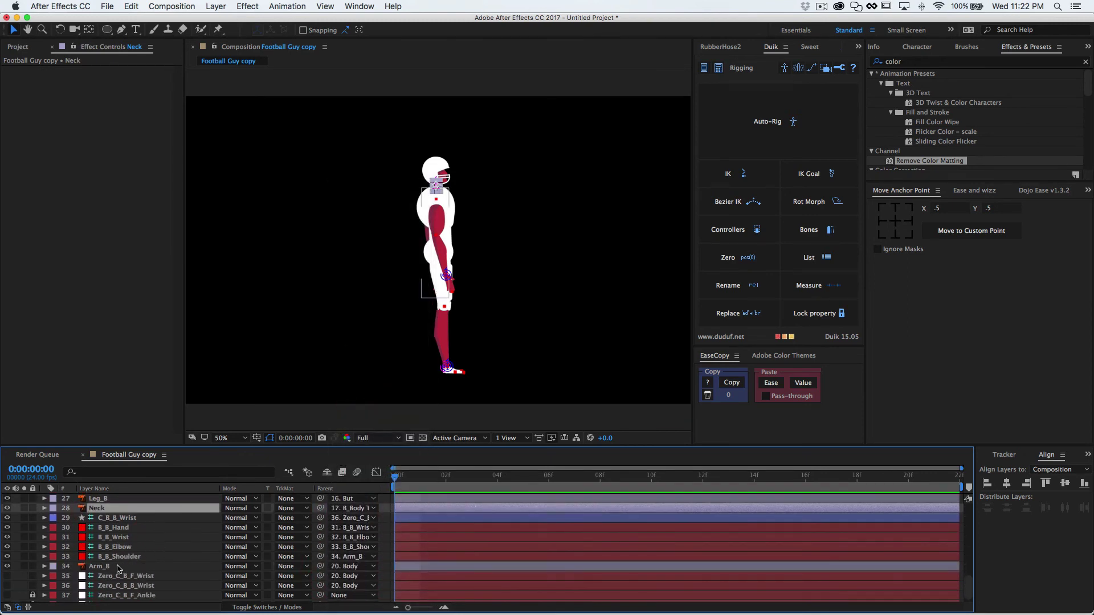
pyautogui.click(117, 566)
pyautogui.click(344, 567)
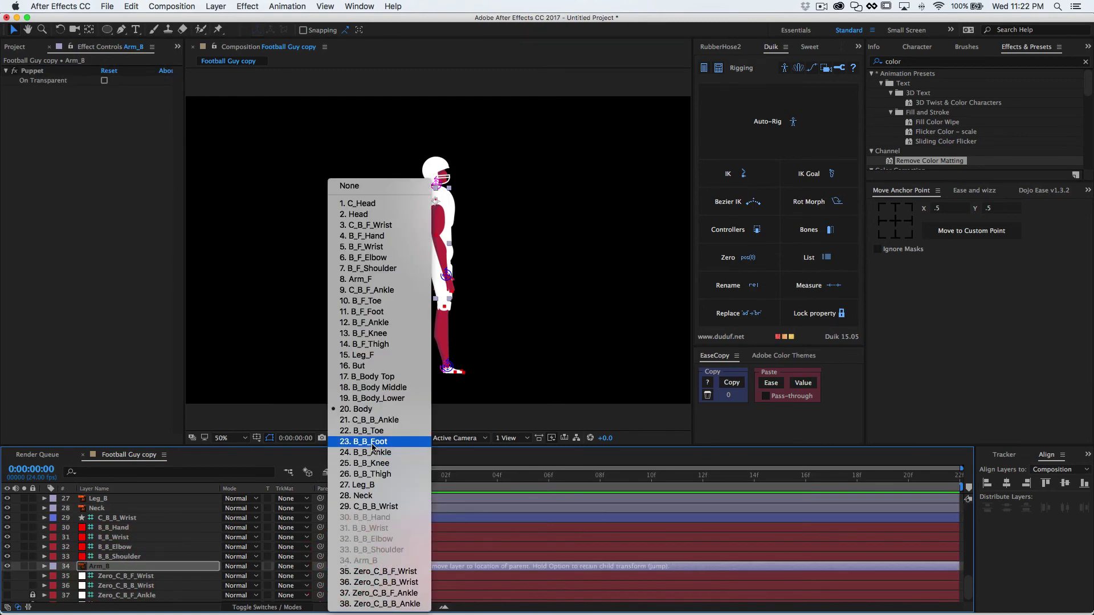
pyautogui.click(381, 379)
# Parent both wrist zero layers to B_Body Top.
pyautogui.scroll(-1, 165, 561)
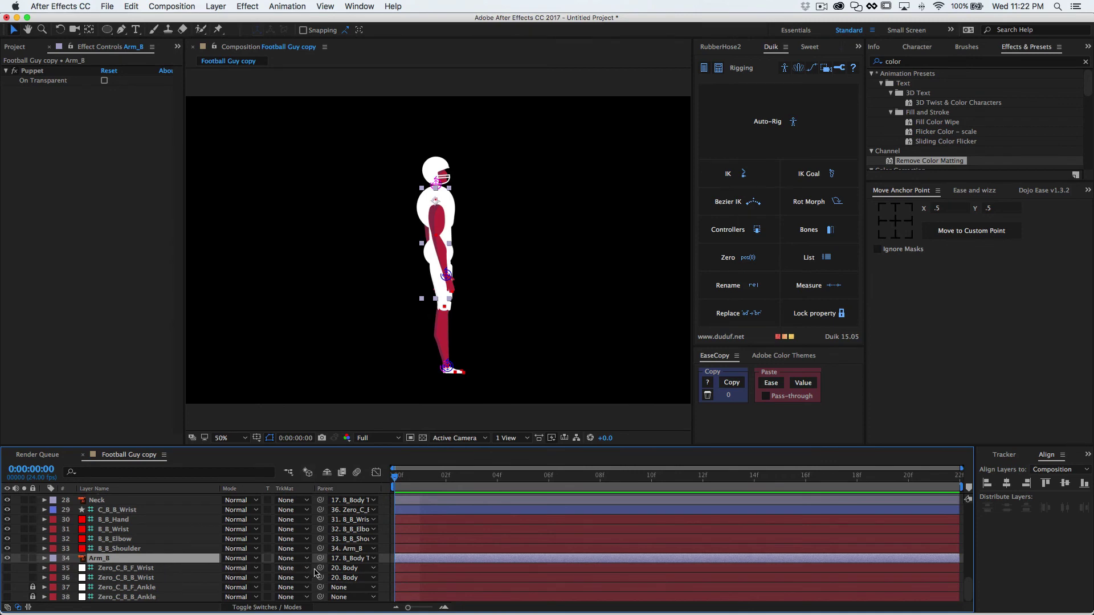
pyautogui.click(142, 568)
pyautogui.click(344, 569)
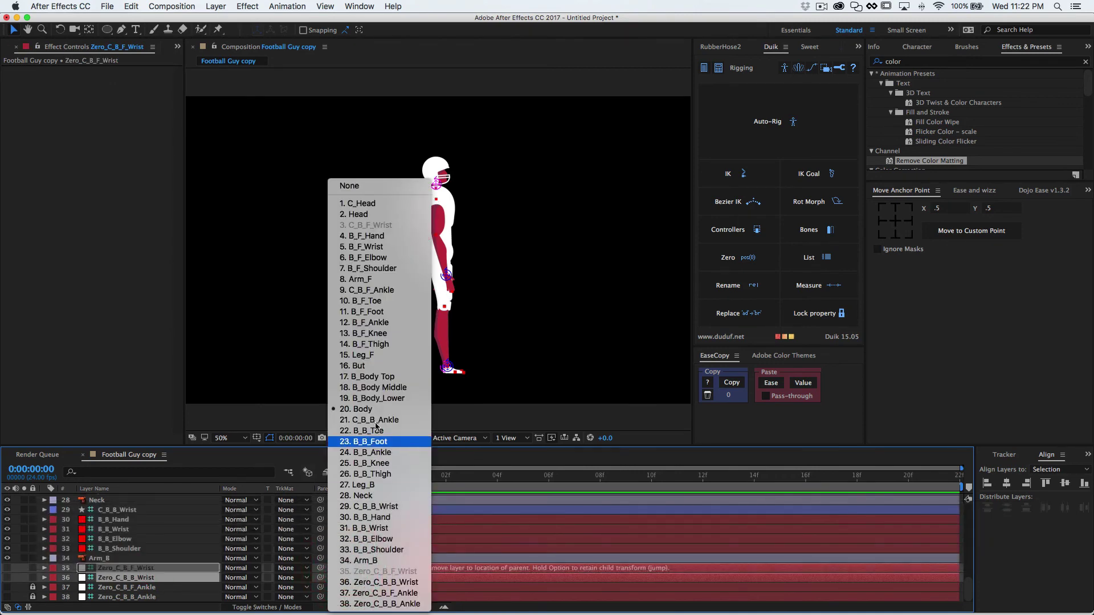
pyautogui.click(373, 377)
pyautogui.scroll(5, 137, 557)
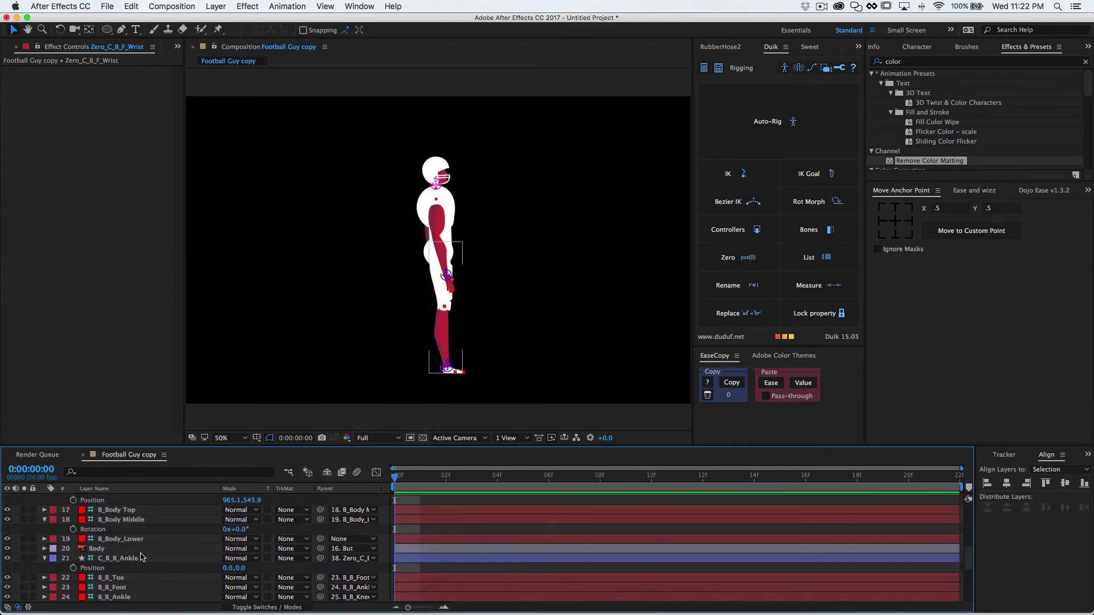
pyautogui.scroll(3, 142, 557)
# Test-bend the upper body with B_Body Middle's rotation, then undo.
pyautogui.click(119, 529)
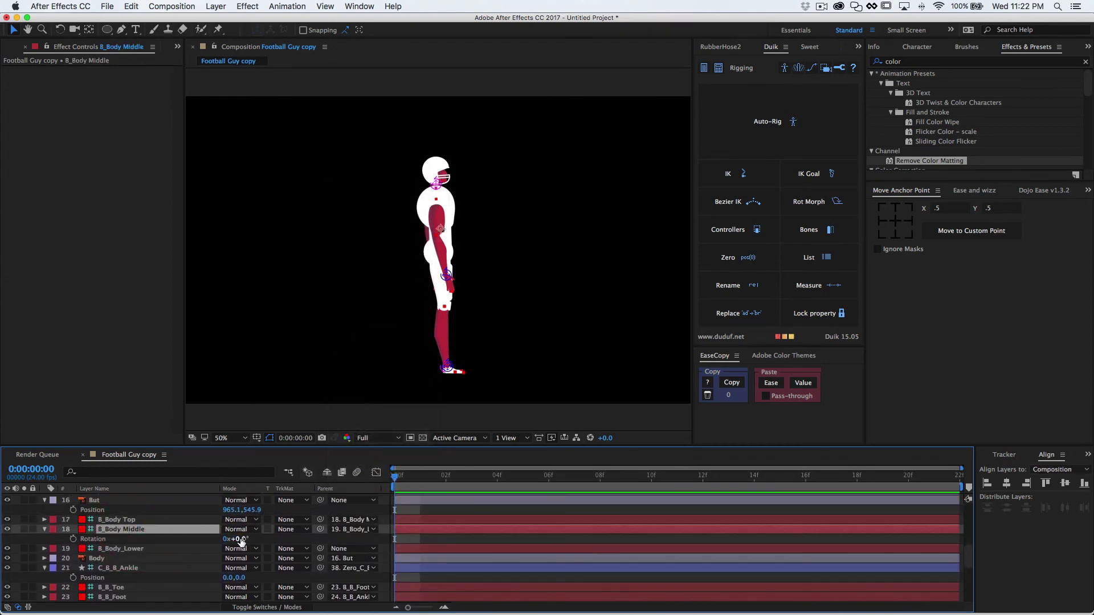
pyautogui.click(236, 540)
pyautogui.moveTo(236, 539); pyautogui.dragTo(224, 541)
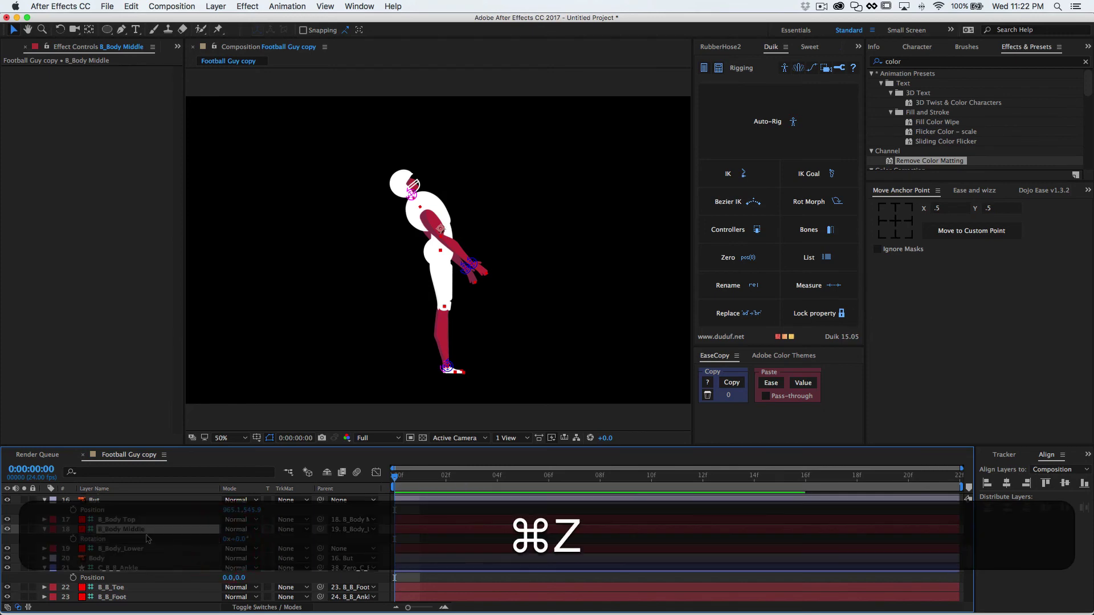
pyautogui.press('super+z')
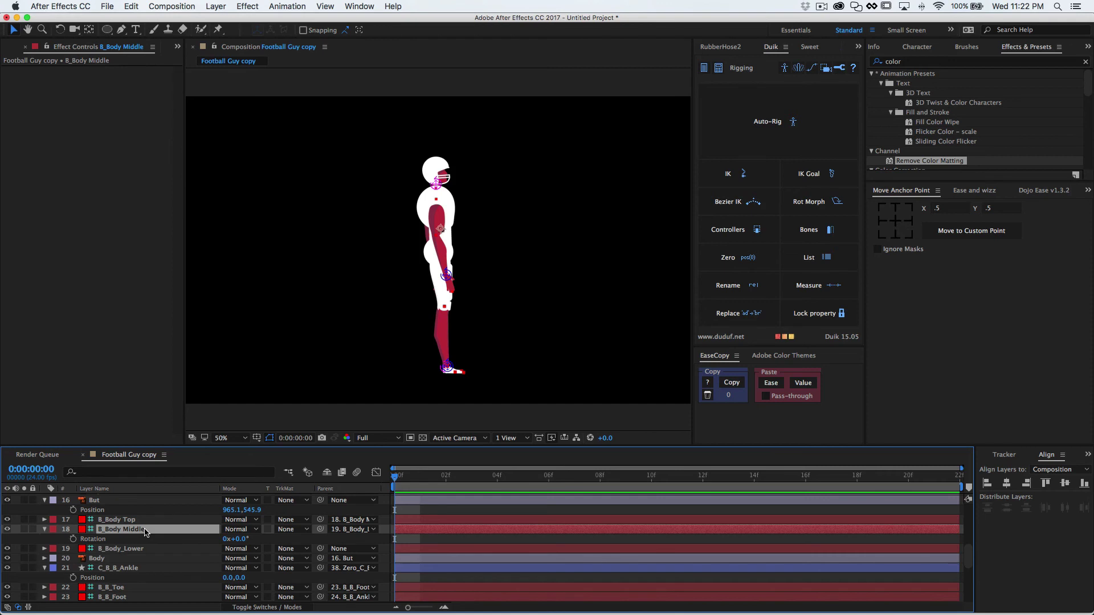
# Create a Duik controller for B_Body Middle with its colour set to Black.
pyautogui.click(748, 234)
pyautogui.click(826, 117)
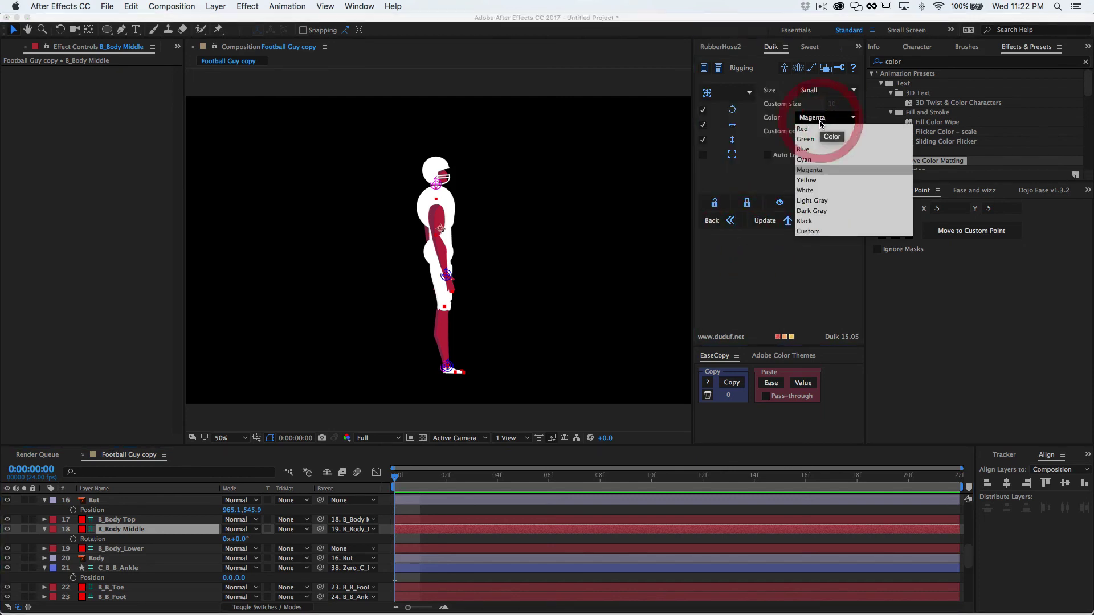
pyautogui.click(822, 209)
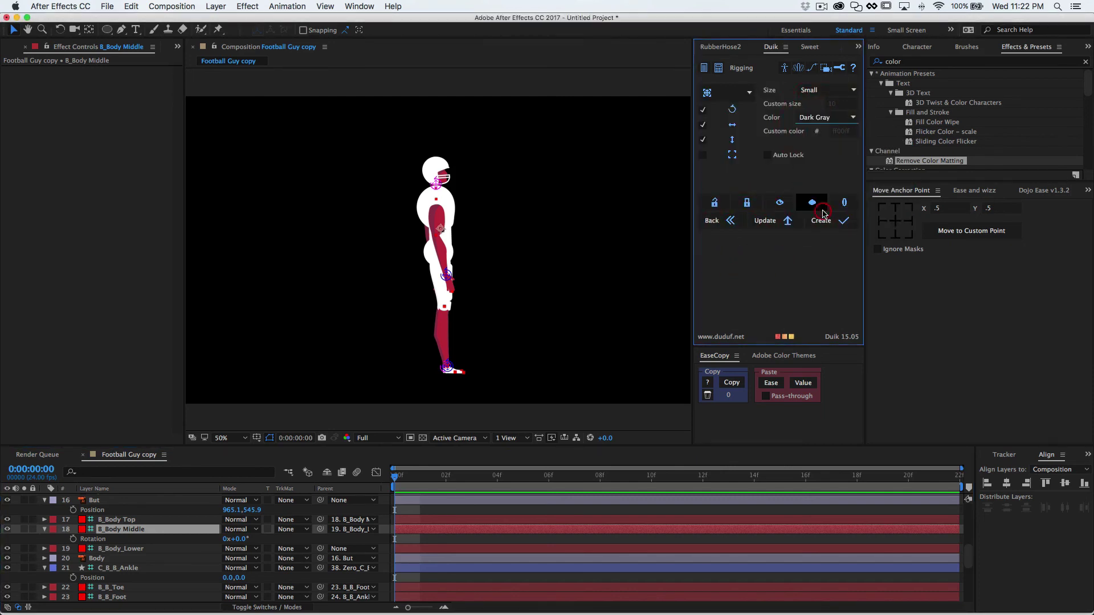
pyautogui.click(819, 118)
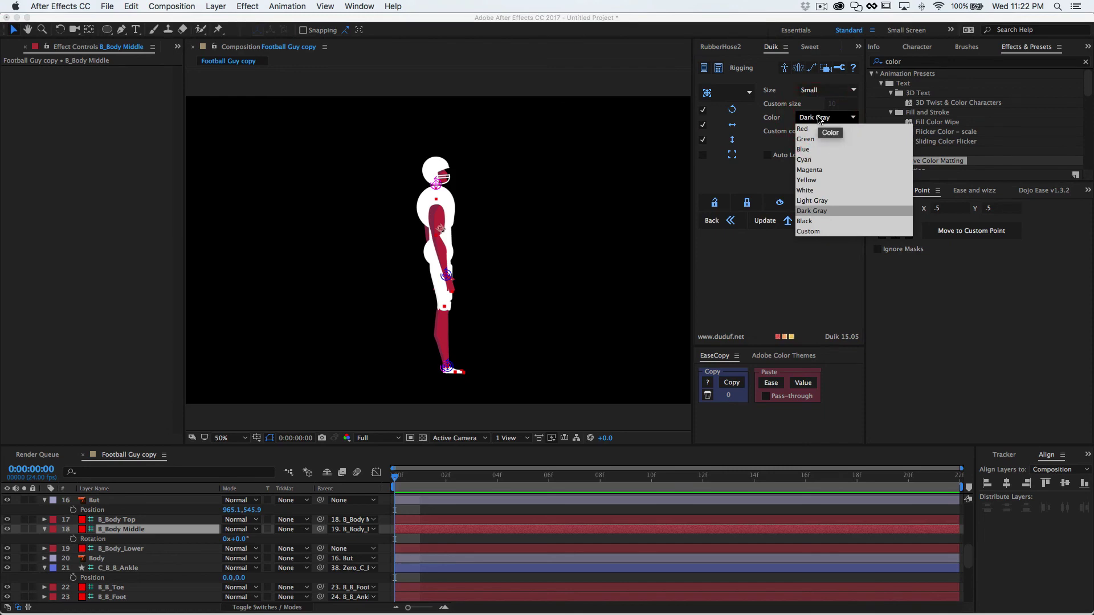
pyautogui.click(817, 181)
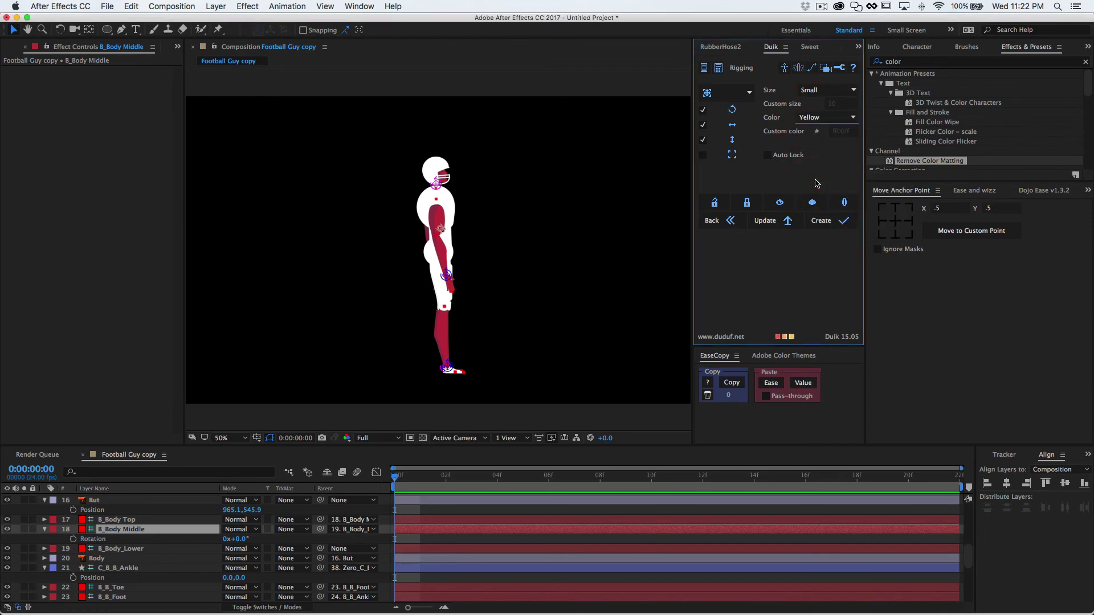
pyautogui.click(818, 118)
pyautogui.click(820, 95)
pyautogui.click(818, 117)
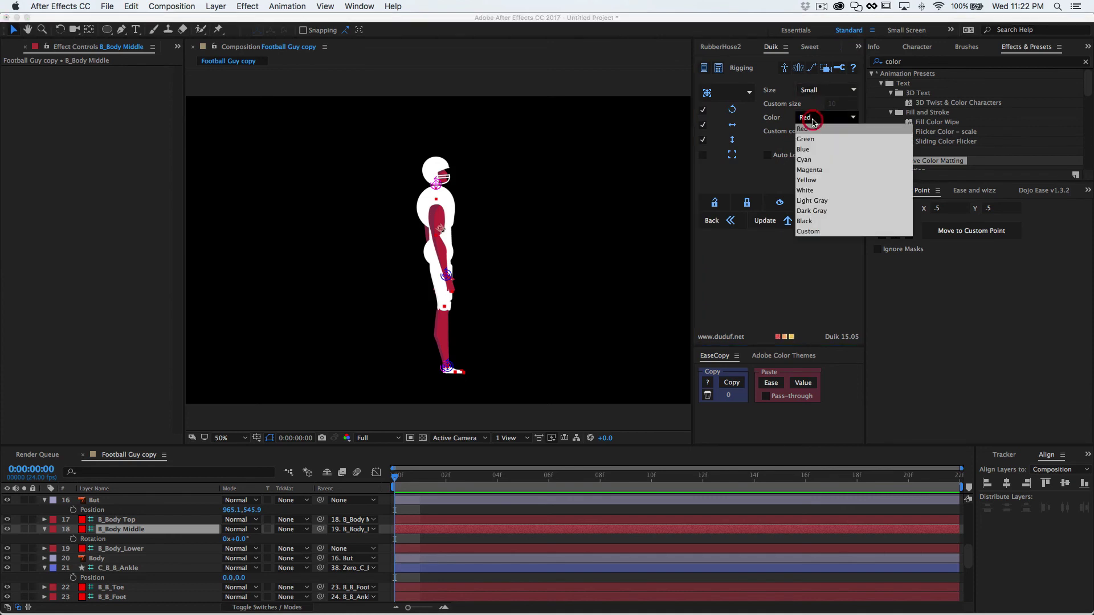
pyautogui.click(812, 222)
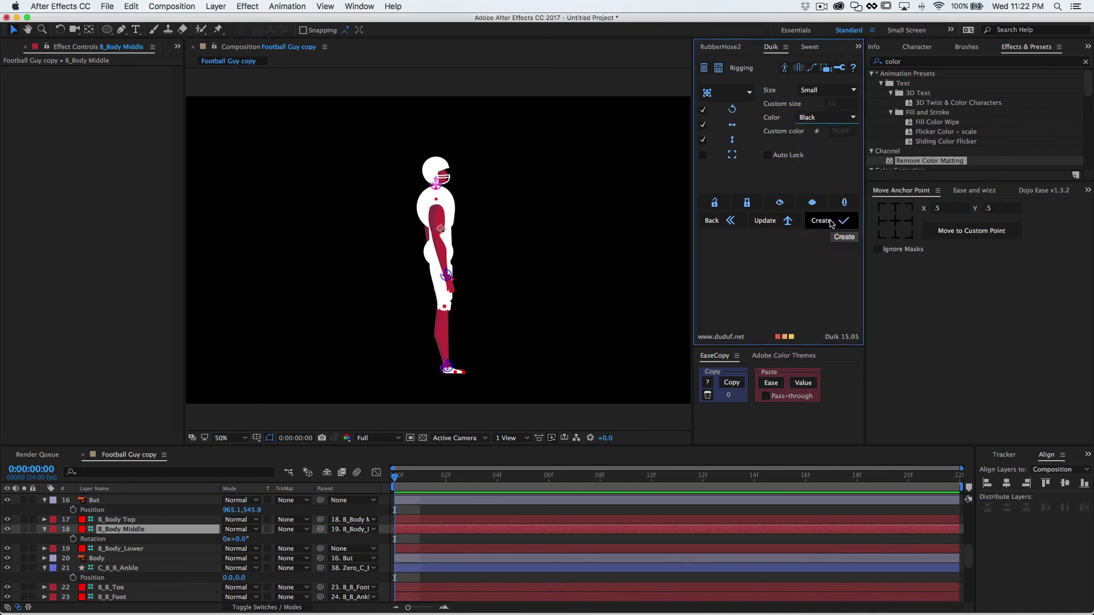
pyautogui.click(831, 221)
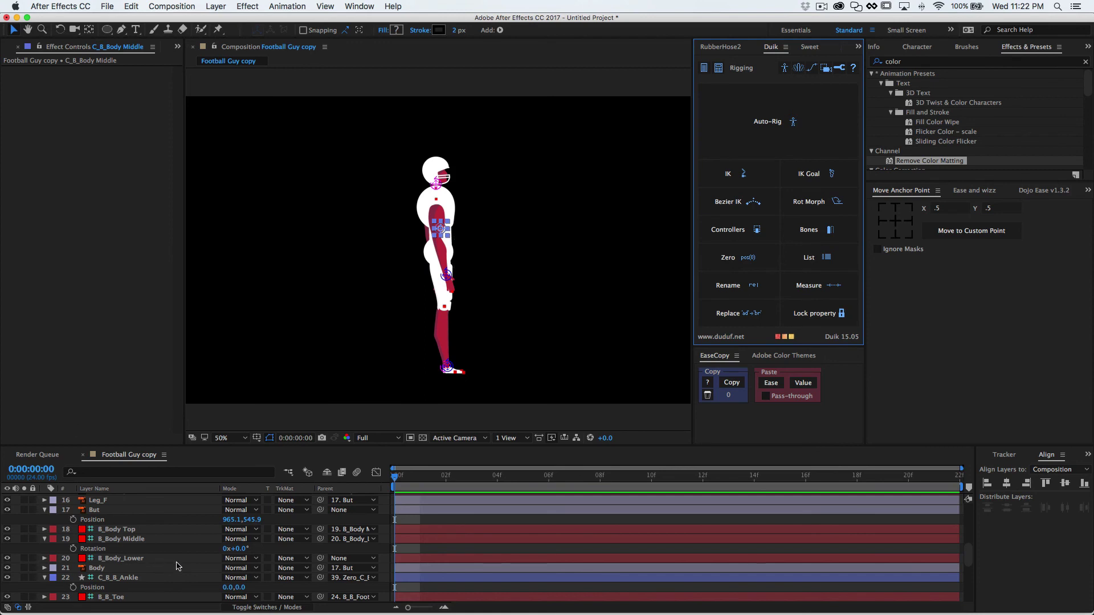
# Parent B_Body Middle to the C_B_Body Middle controller.
pyautogui.click(132, 540)
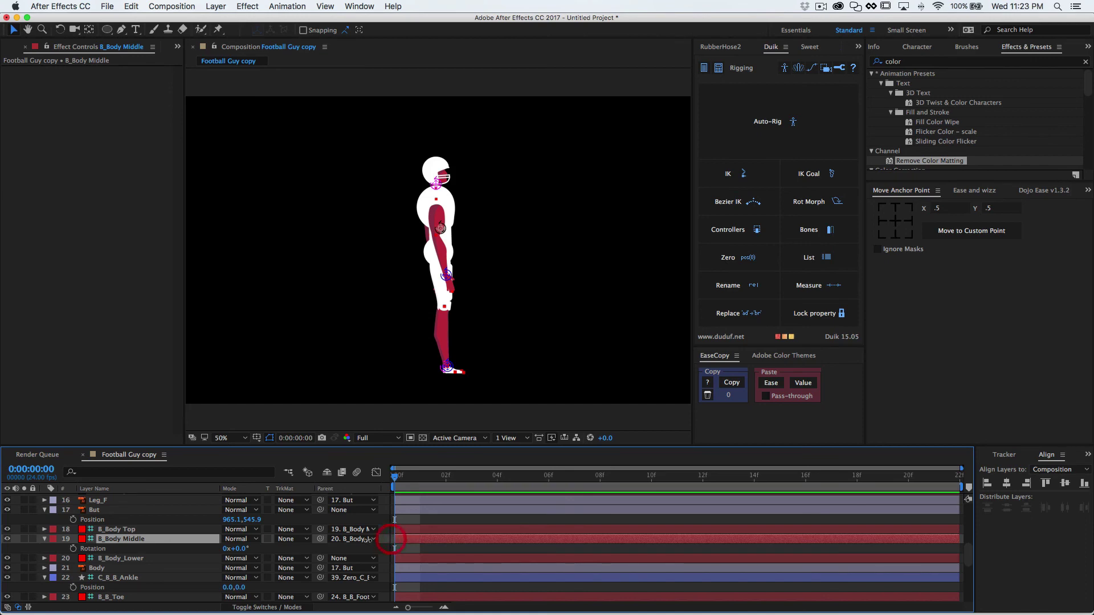
pyautogui.click(365, 540)
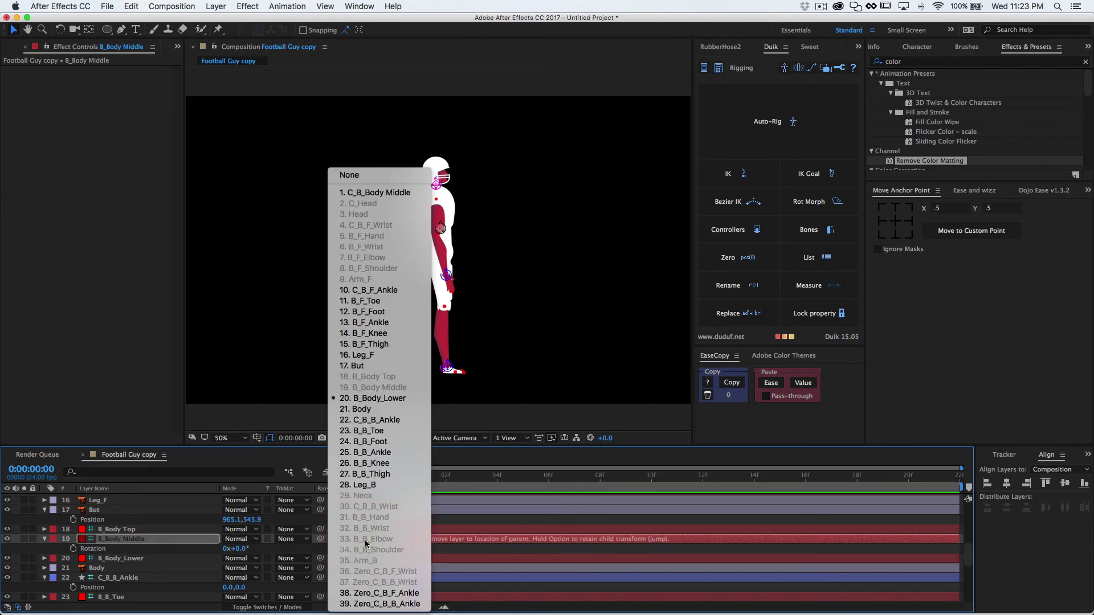
pyautogui.click(159, 544)
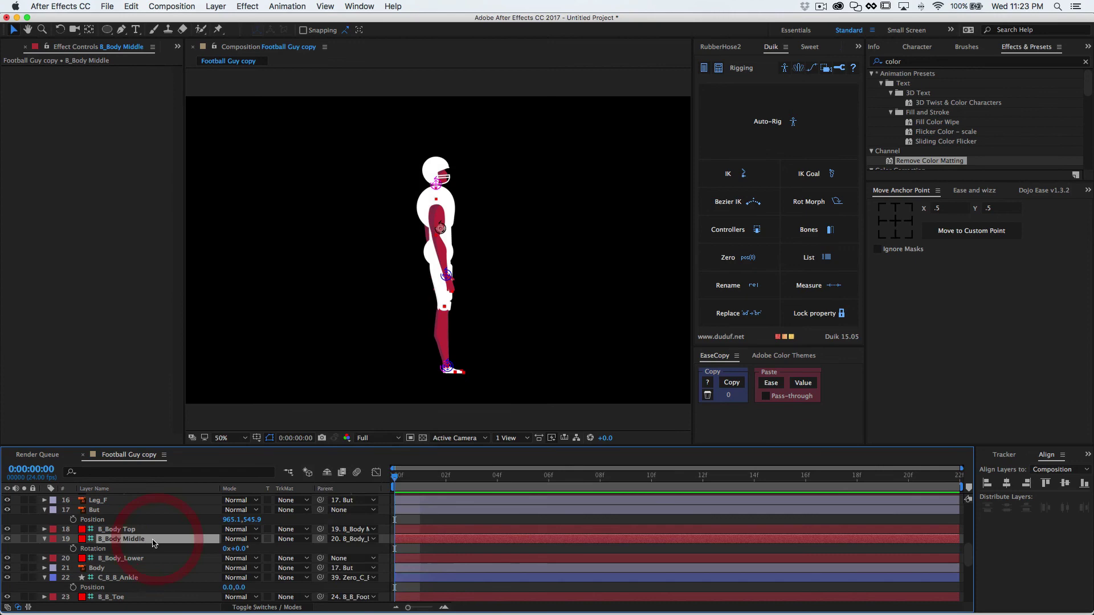
pyautogui.click(344, 540)
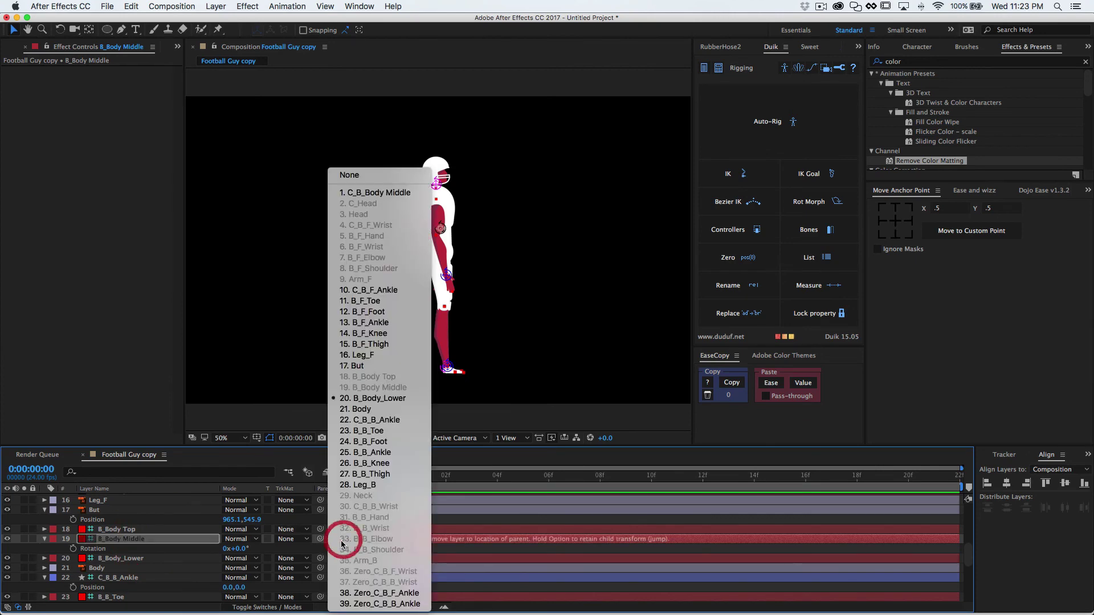
pyautogui.click(375, 194)
# Parent C_B_Body Middle to B_Body_Lower and test-tilt its rotation, then undo.
pyautogui.scroll(10, 158, 527)
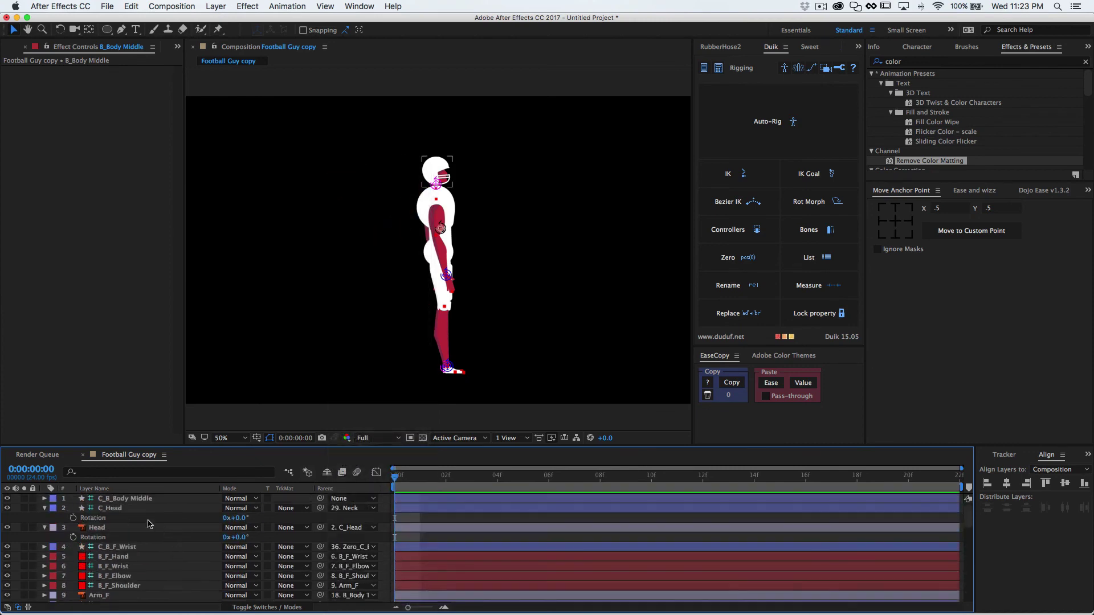
pyautogui.click(126, 500)
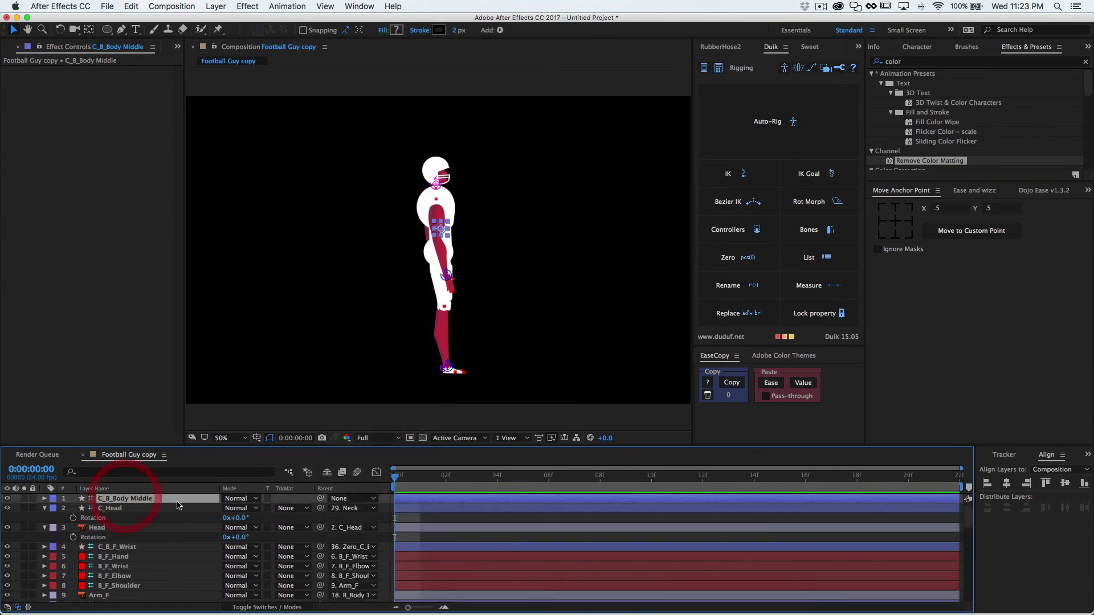
pyautogui.click(339, 499)
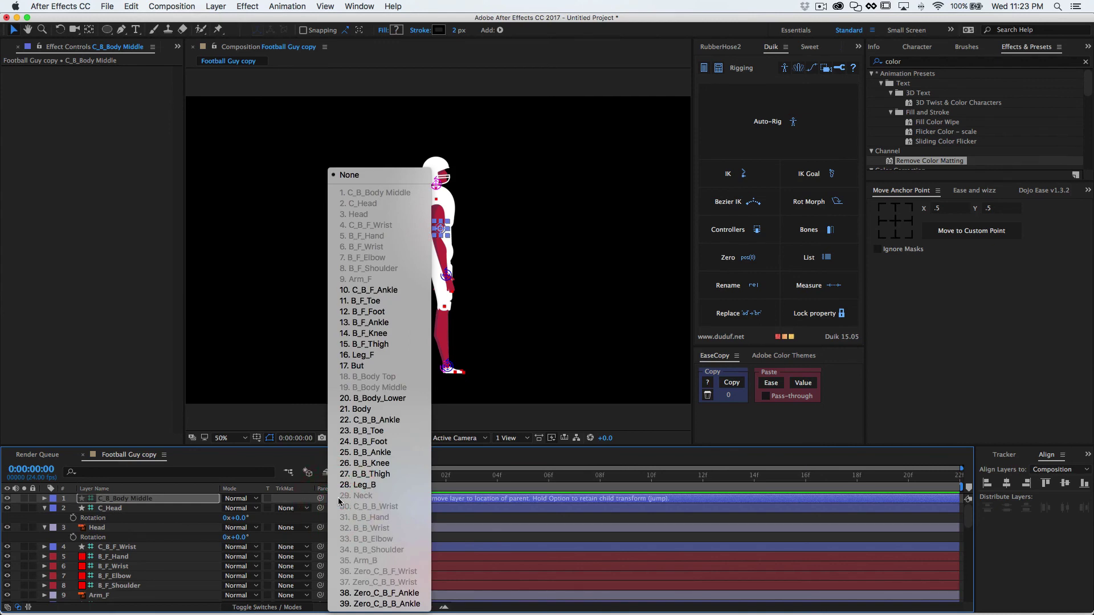
pyautogui.click(373, 400)
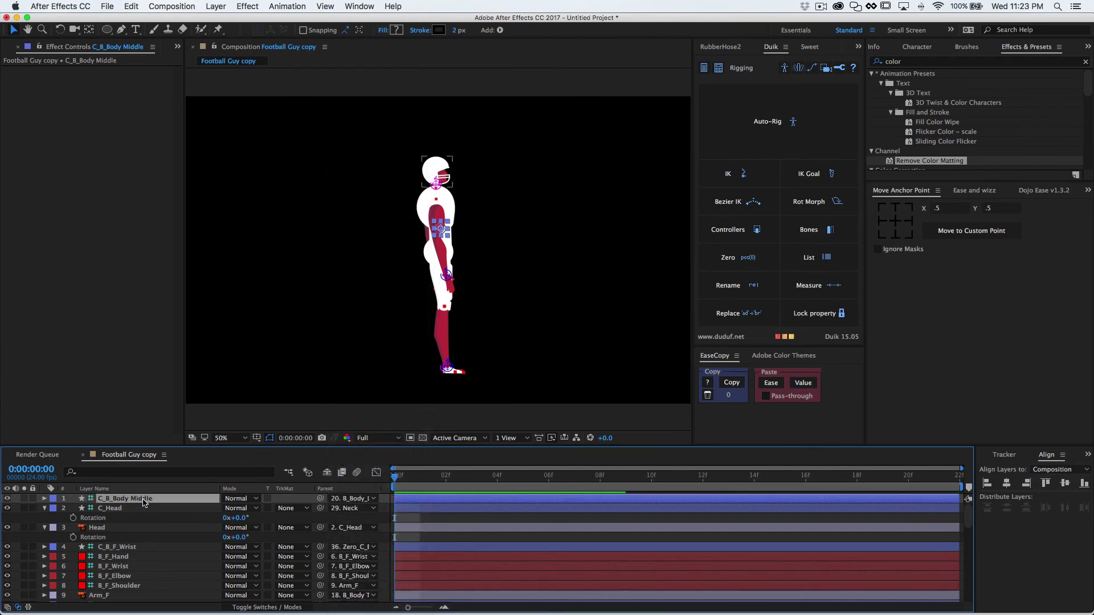
pyautogui.press('r')
pyautogui.moveTo(237, 510); pyautogui.dragTo(213, 517)
pyautogui.click(200, 496)
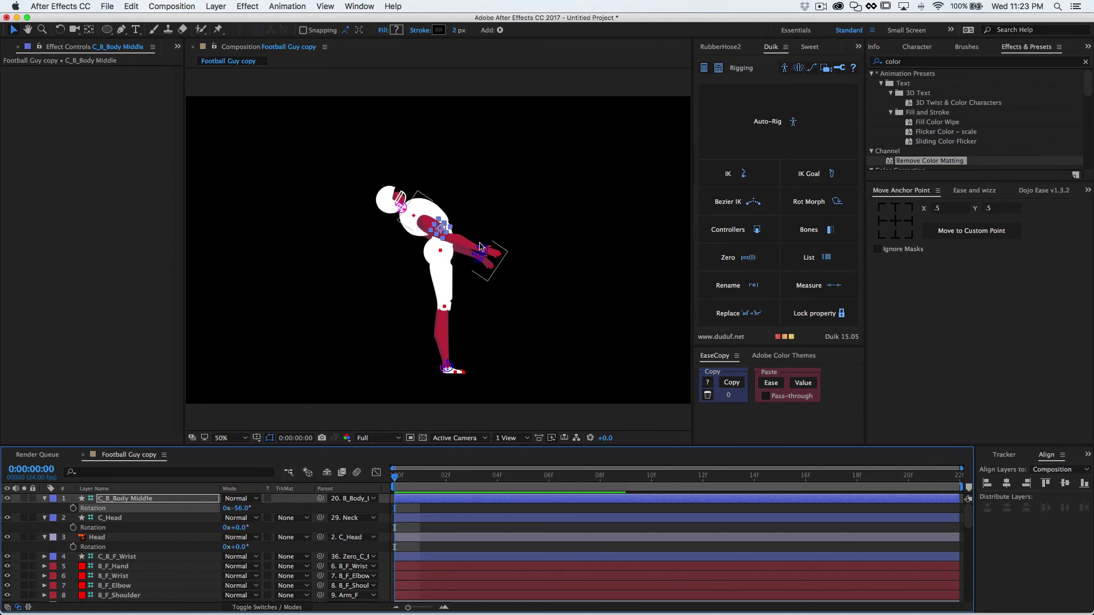
pyautogui.press('super+z')
pyautogui.press('super+z')
pyautogui.press('super+z')
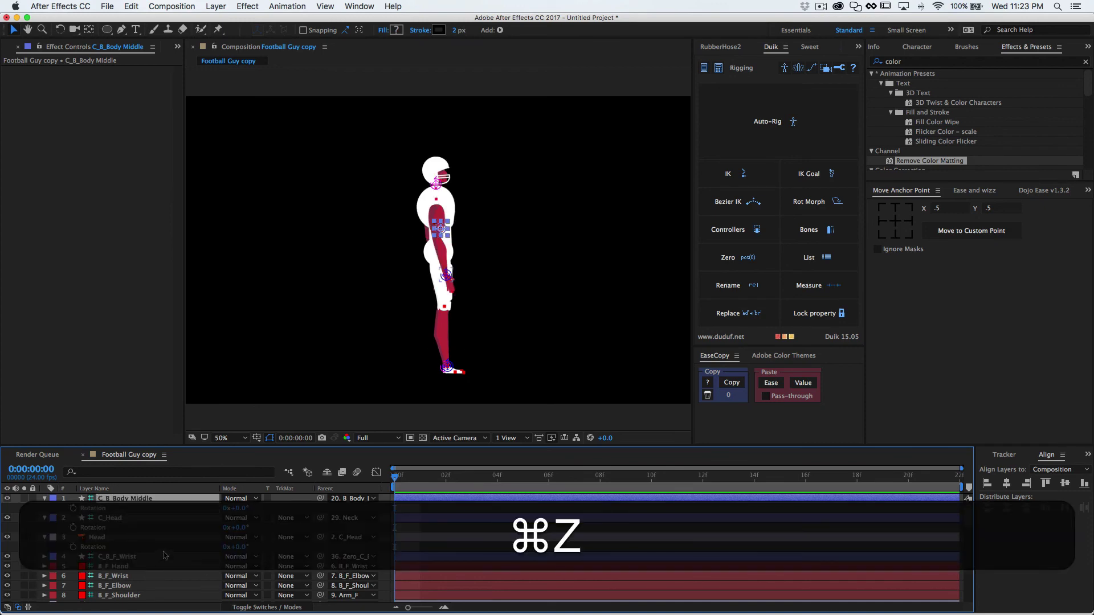
# Set the parent of Zero_C_B_F_Wrist and Zero_C_B_B_Wrist to None.
pyautogui.click(165, 568)
pyautogui.keyDown('shift'); pyautogui.click(163, 578); pyautogui.keyUp('shift')
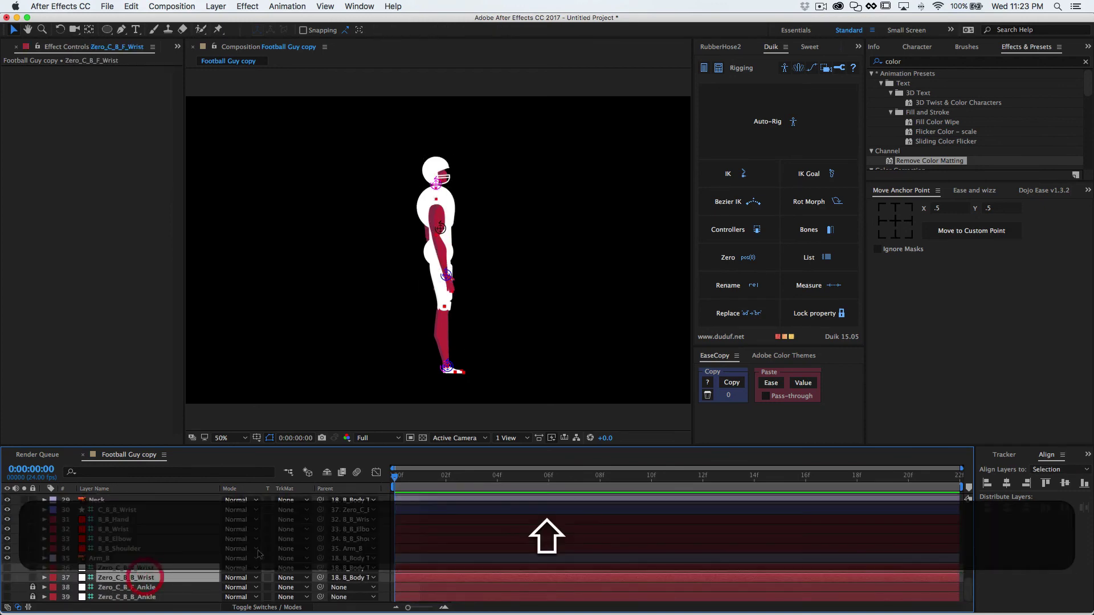
pyautogui.click(342, 569)
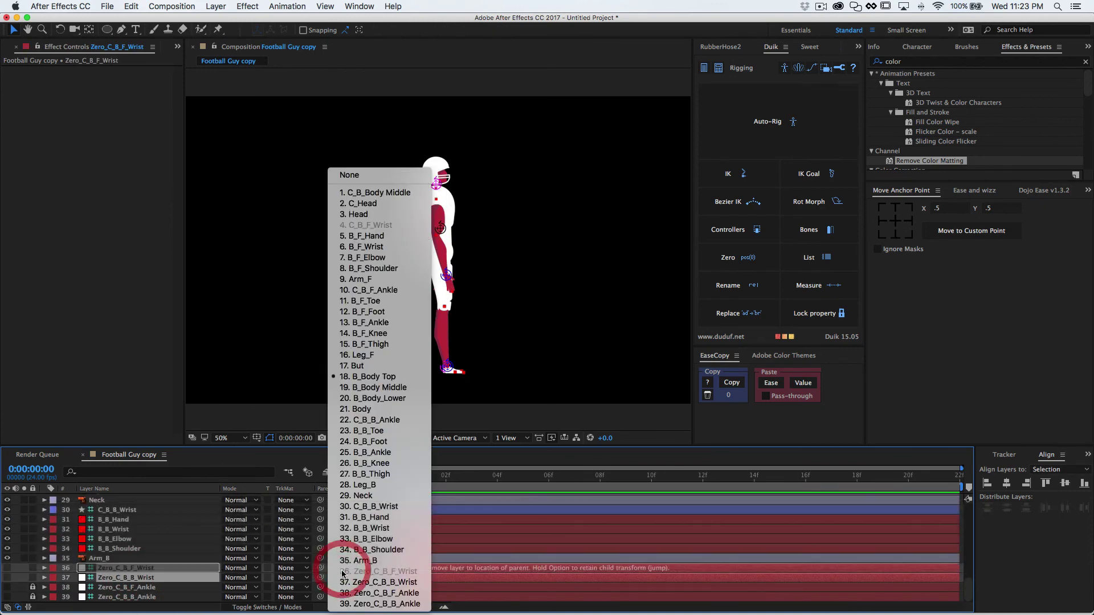
pyautogui.click(340, 175)
pyautogui.scroll(15, 165, 560)
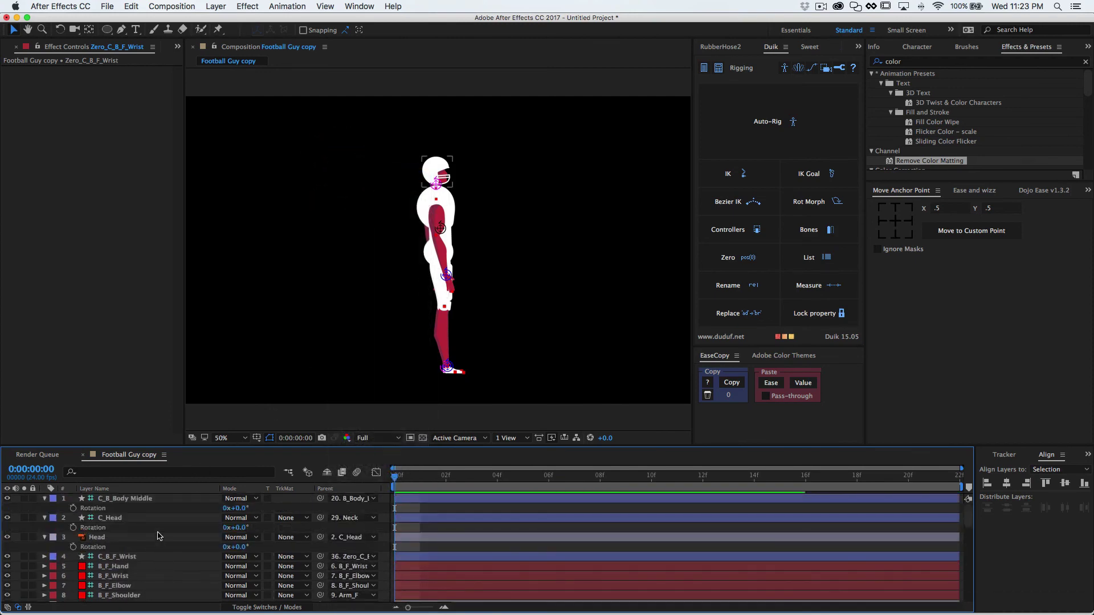
pyautogui.click(143, 500)
# Tilt C_B_Body Middle, pick-whip B_Body_Lower to Body, and test-bend the player via But.
pyautogui.moveTo(239, 509)
pyautogui.mouseDown()
pyautogui.moveTo(221, 517)
pyautogui.moveTo(234, 507)
pyautogui.mouseUp()
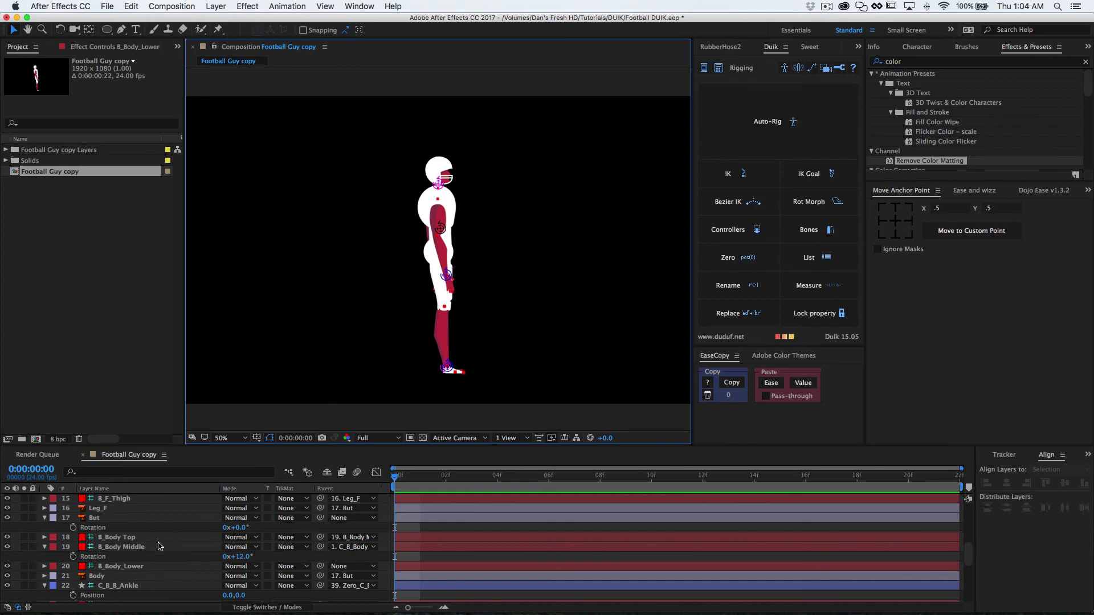
pyautogui.click(152, 566)
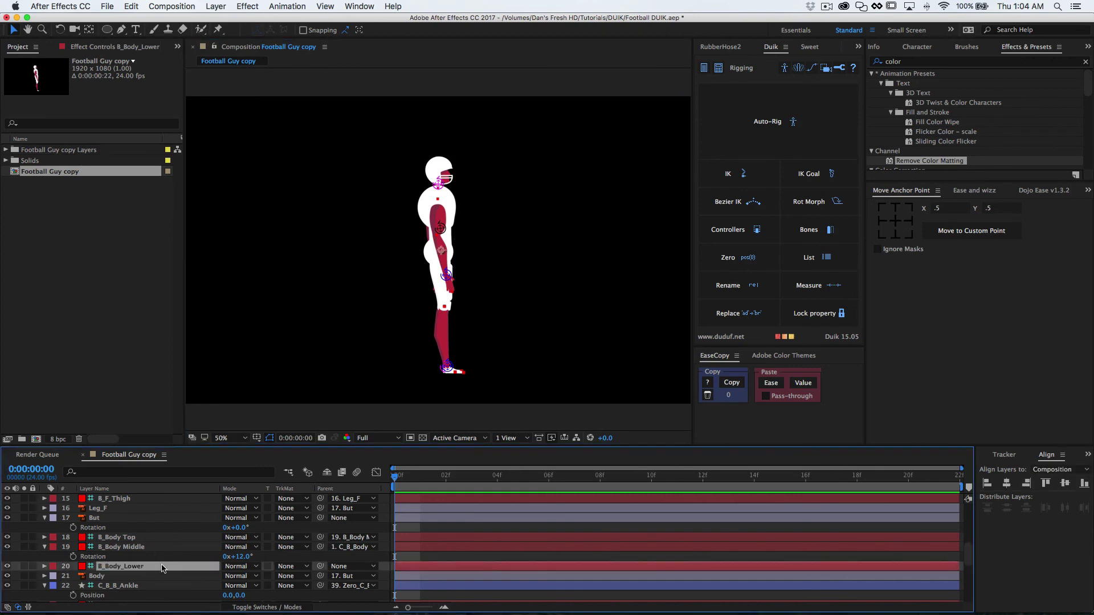
pyautogui.moveTo(319, 567); pyautogui.dragTo(124, 577)
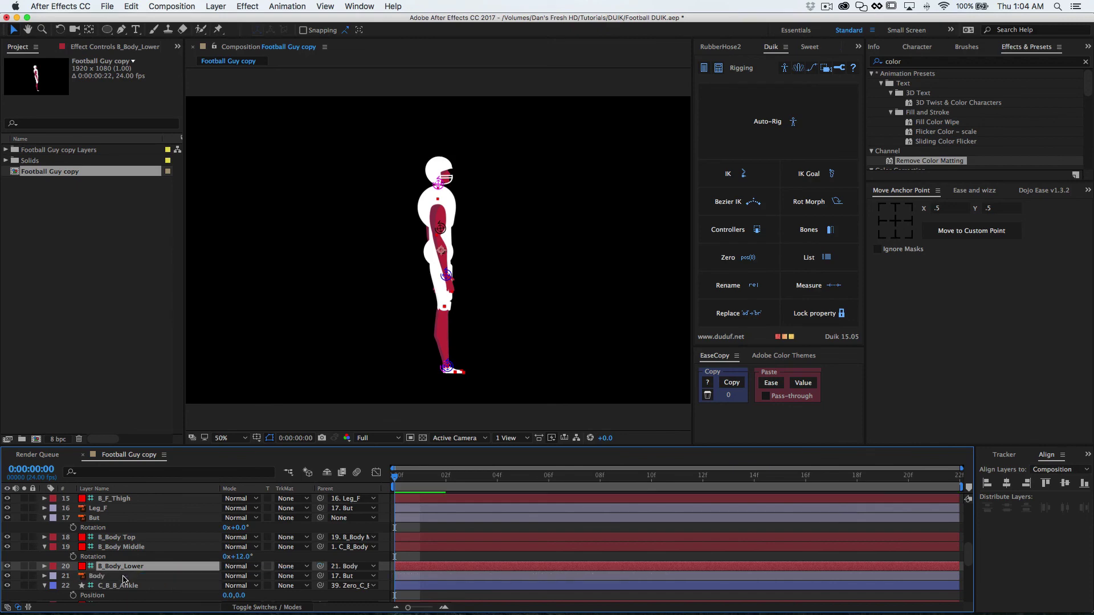
pyautogui.click(111, 519)
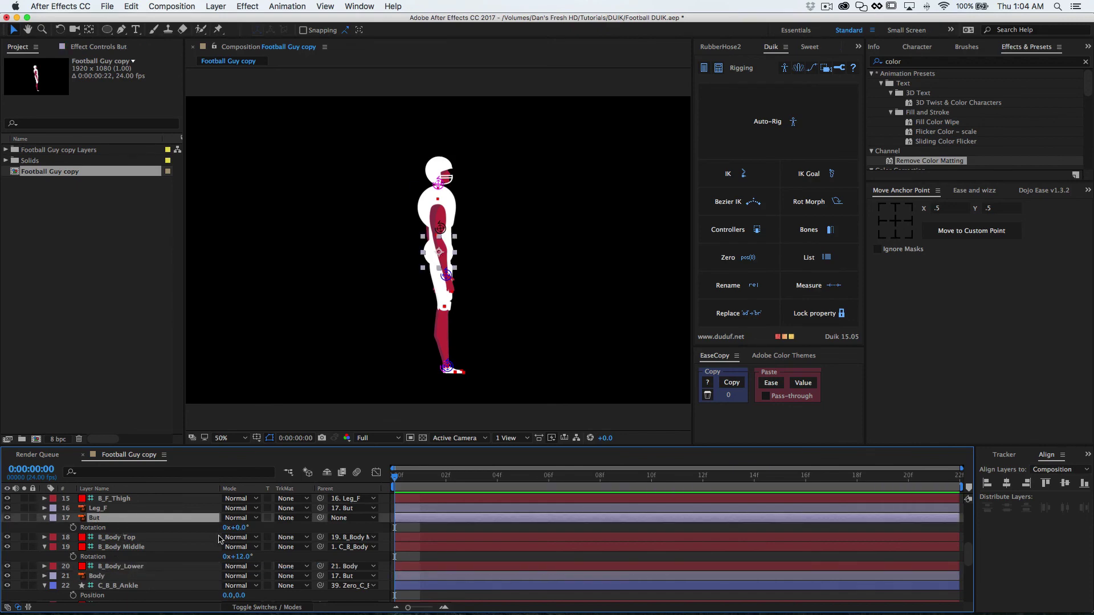
pyautogui.scroll(6, 219, 538)
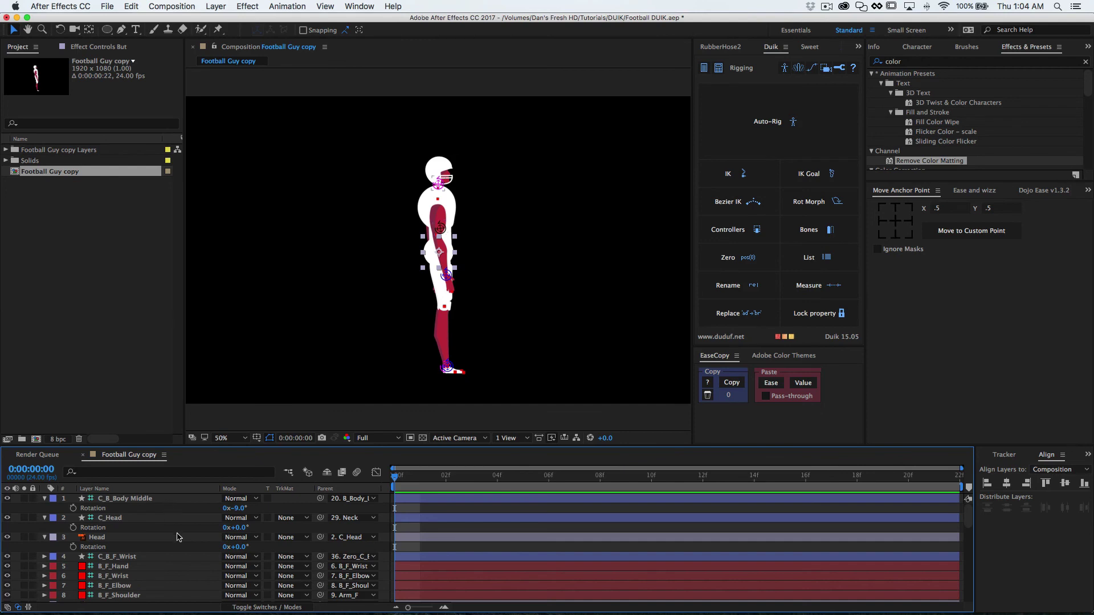
pyautogui.scroll(-6, 176, 537)
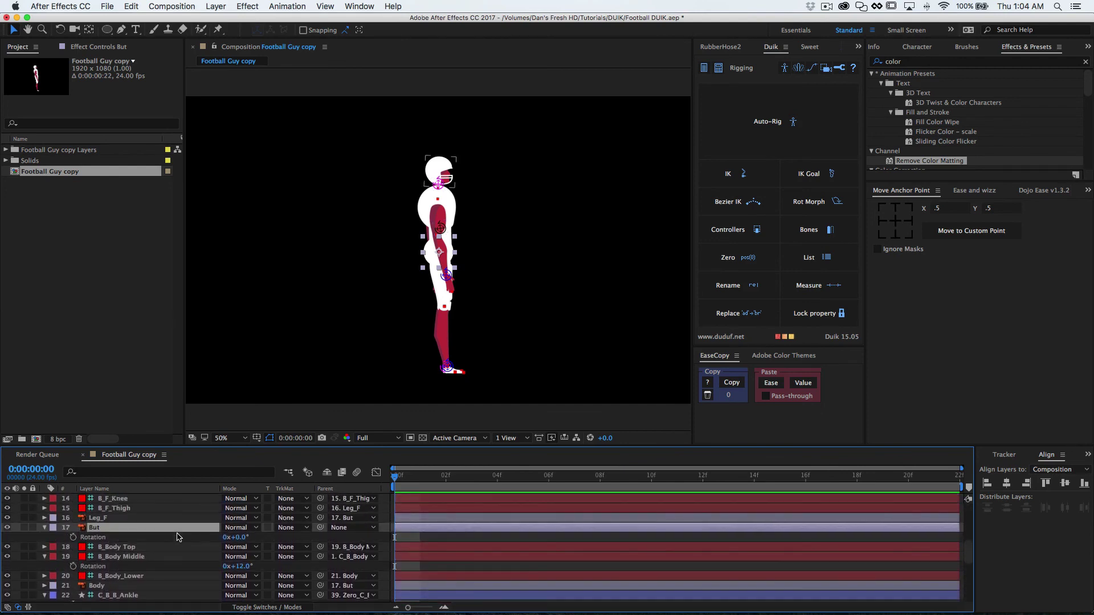
pyautogui.moveTo(237, 540); pyautogui.dragTo(220, 567)
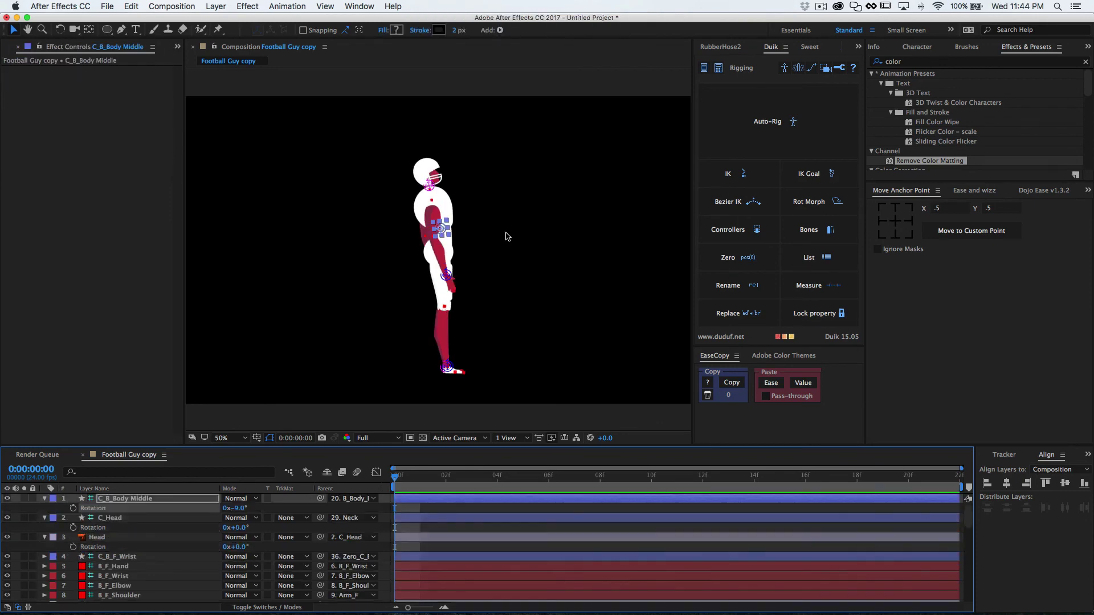